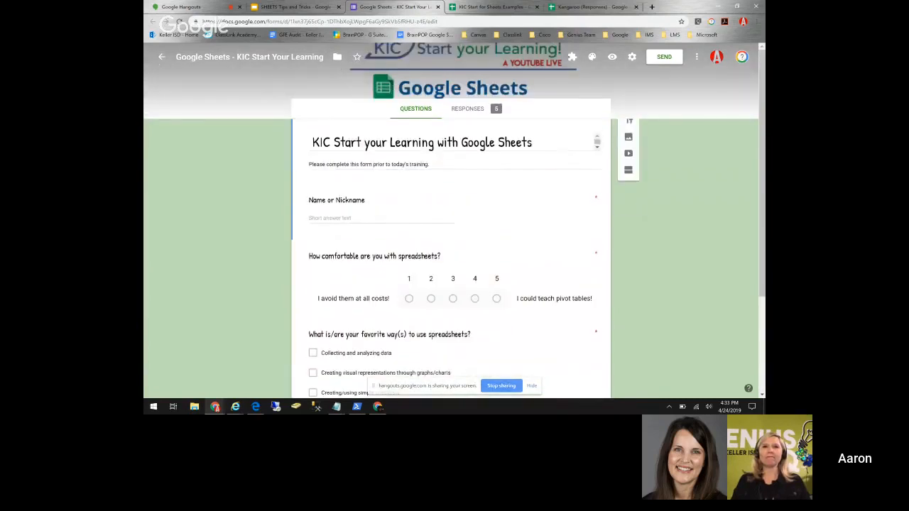
- Create the new 'KIC Start Your Learning (Responses)' spreadsheet from the form's 7 responses
left_click(468, 109)
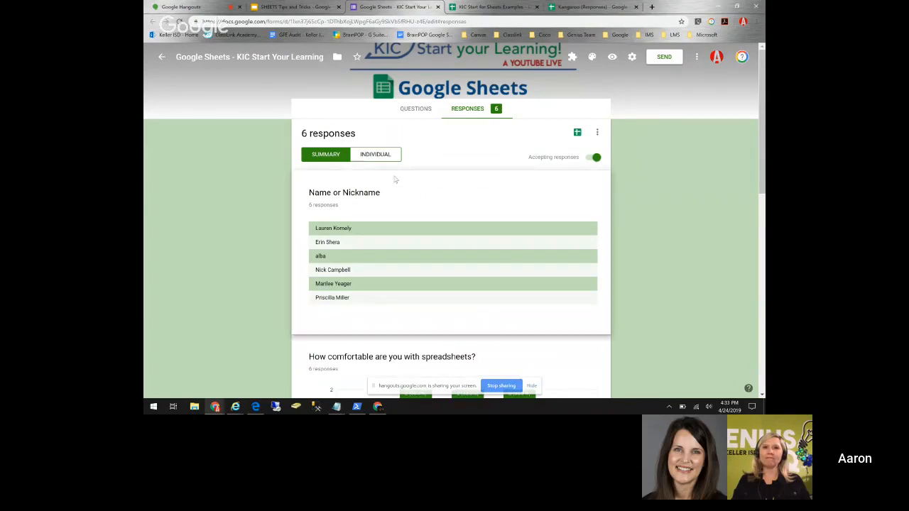
scroll(451, 245, "down", 3)
scroll(348, 115, "up", 1)
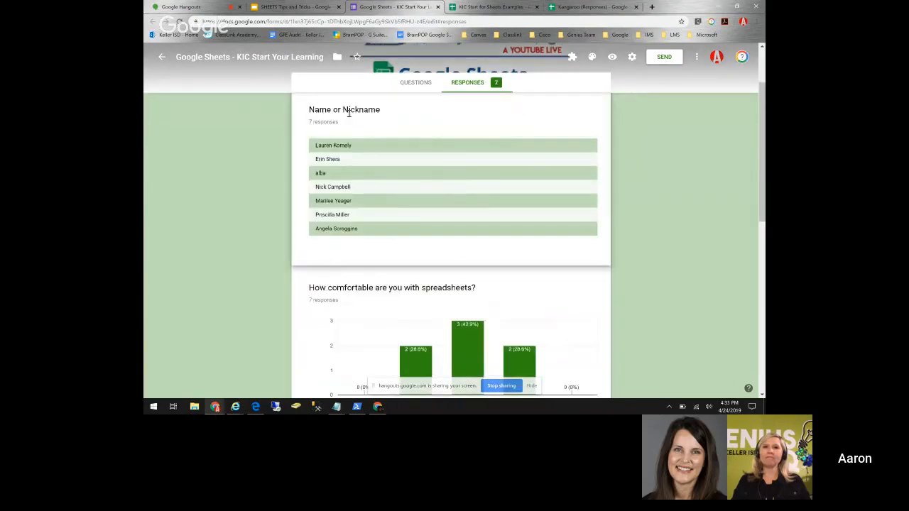
scroll(450, 245, "down", 2)
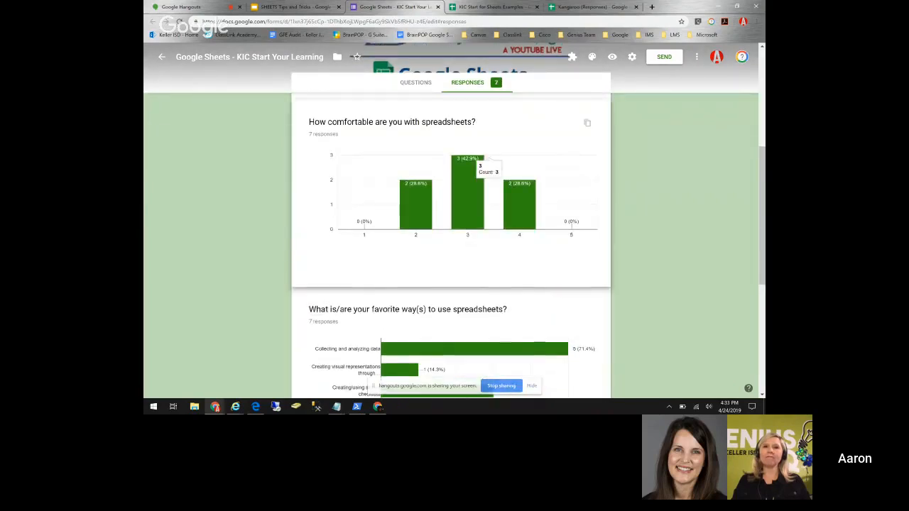
scroll(497, 298, "down", 2)
scroll(496, 298, "up", 5)
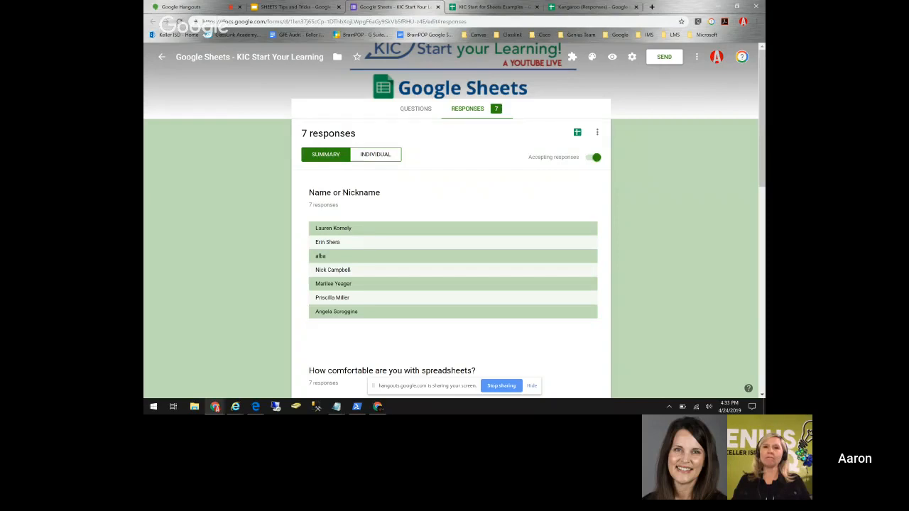
left_click(577, 132)
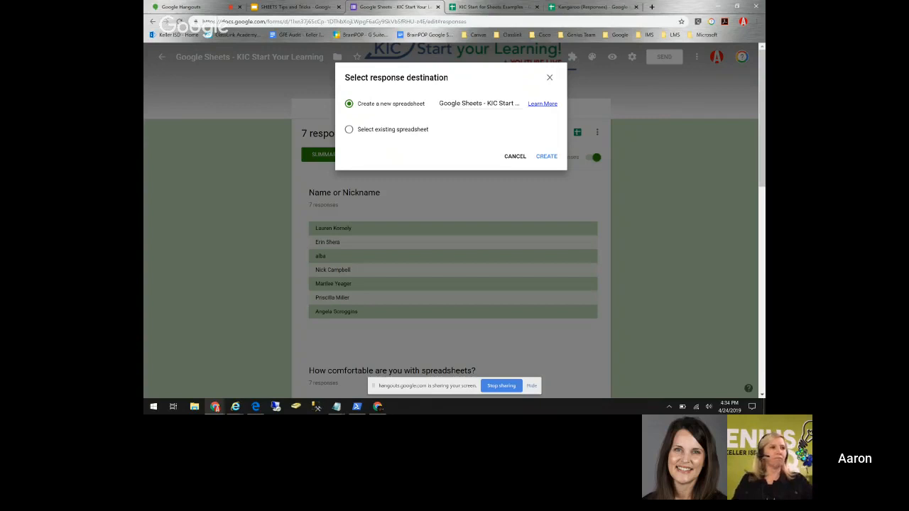
left_click(545, 156)
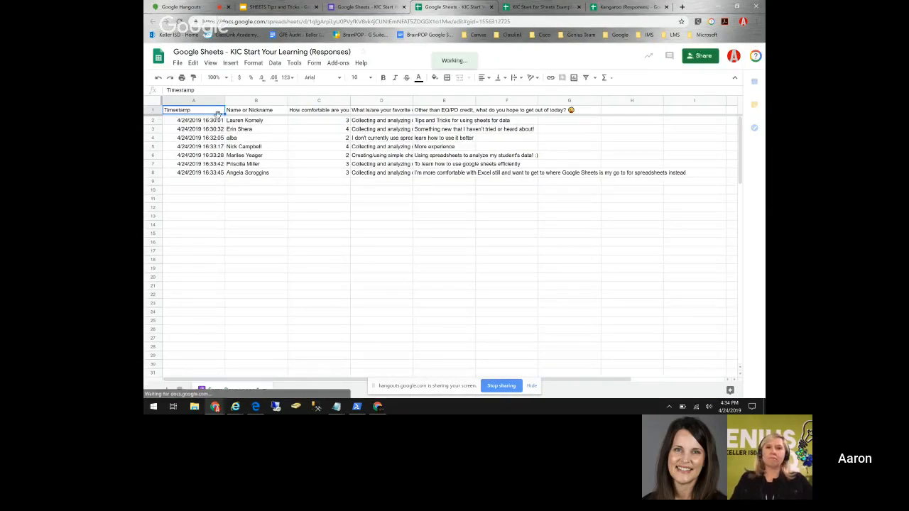
left_click(253, 113)
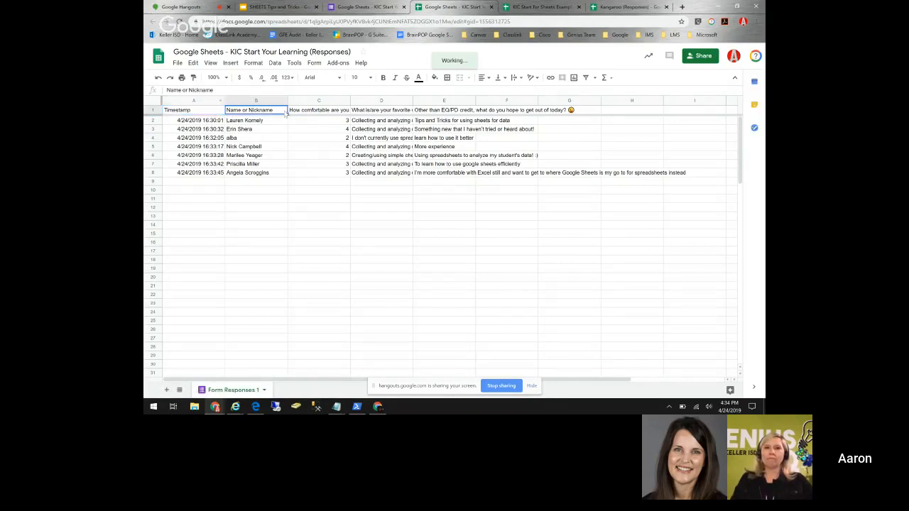
left_click(311, 114)
left_click(367, 101)
left_click(387, 111)
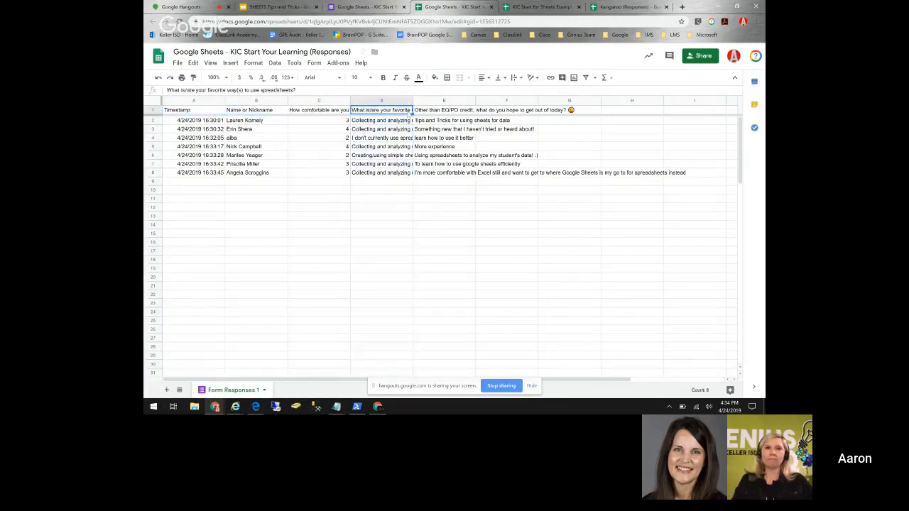
left_click(423, 112)
left_click_drag(264, 121, 244, 173)
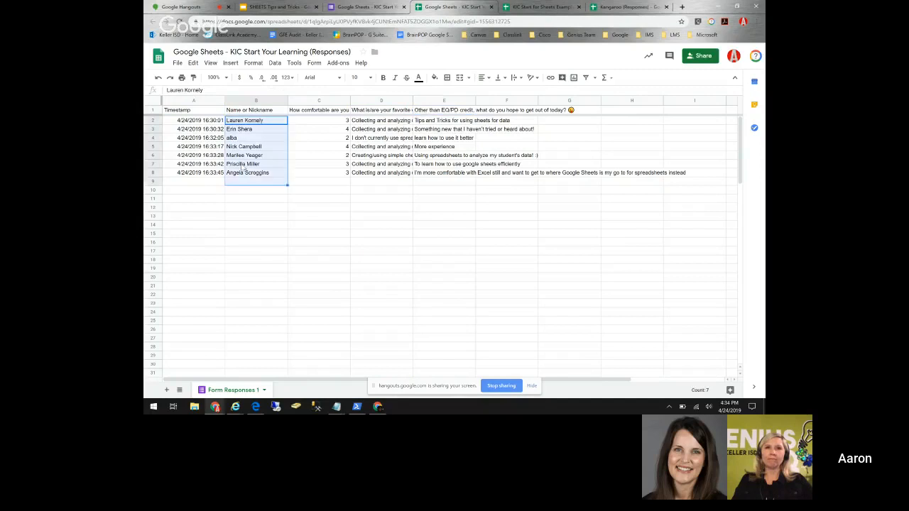
left_click(190, 122)
left_click_drag(190, 122, 193, 174)
left_click(193, 207)
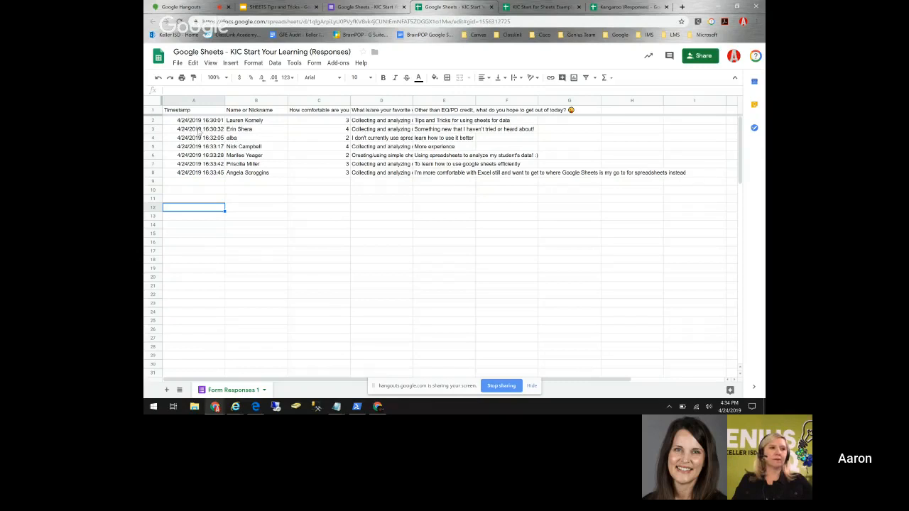
left_click_drag(194, 120, 199, 174)
left_click(200, 182)
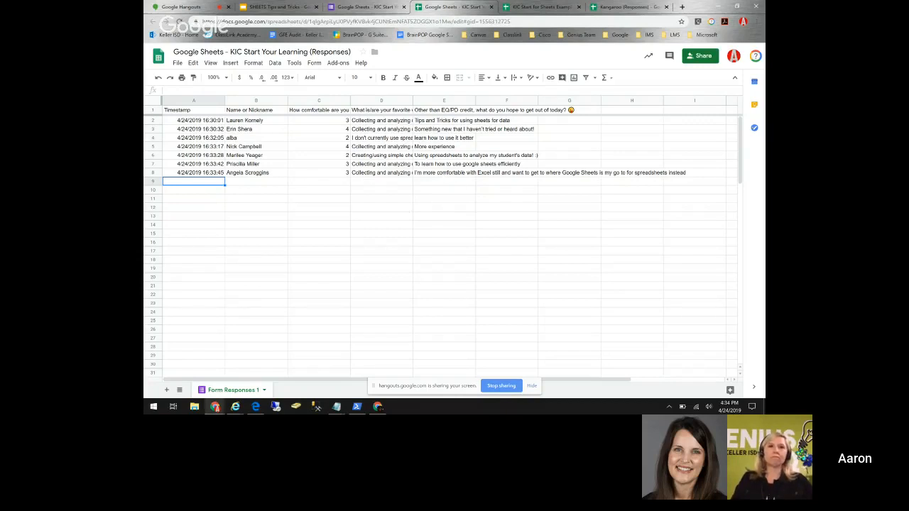
left_click(497, 172)
left_click(447, 173)
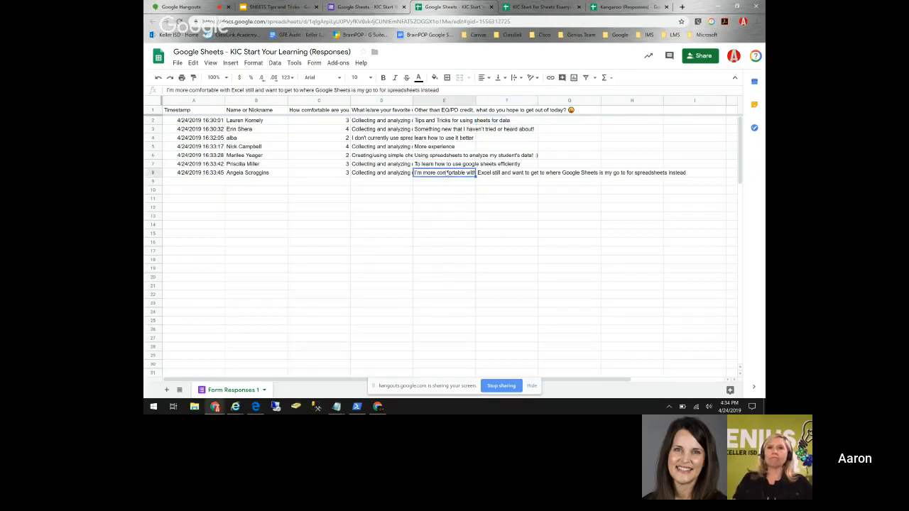
left_click(445, 155)
left_click(446, 130)
left_click(445, 155)
left_click(440, 173)
left_click(377, 174)
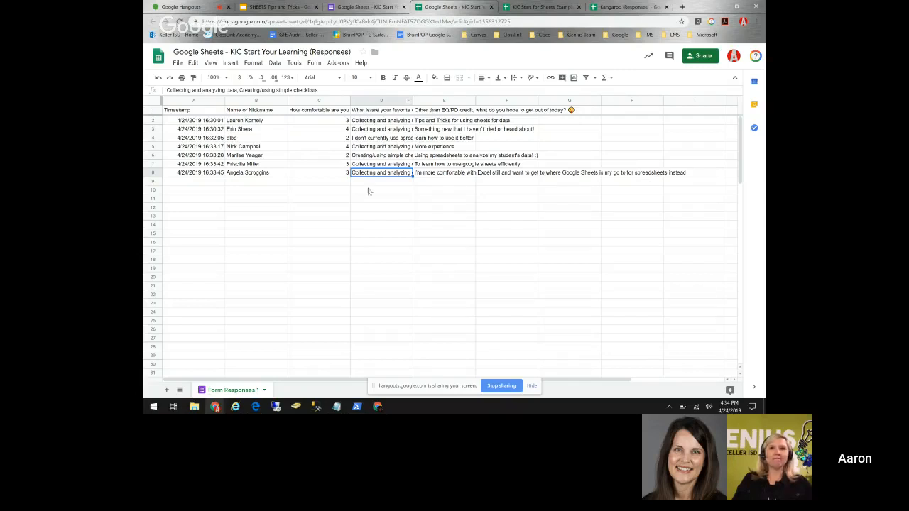
left_click(383, 100)
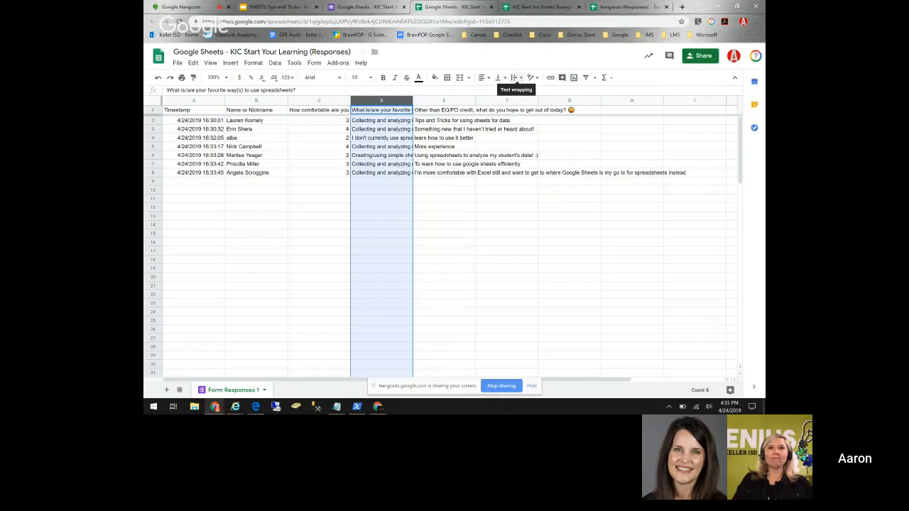
- Try wrapping column D, then set it back to overflow to compare the cut-off D3 answer
left_click(515, 78)
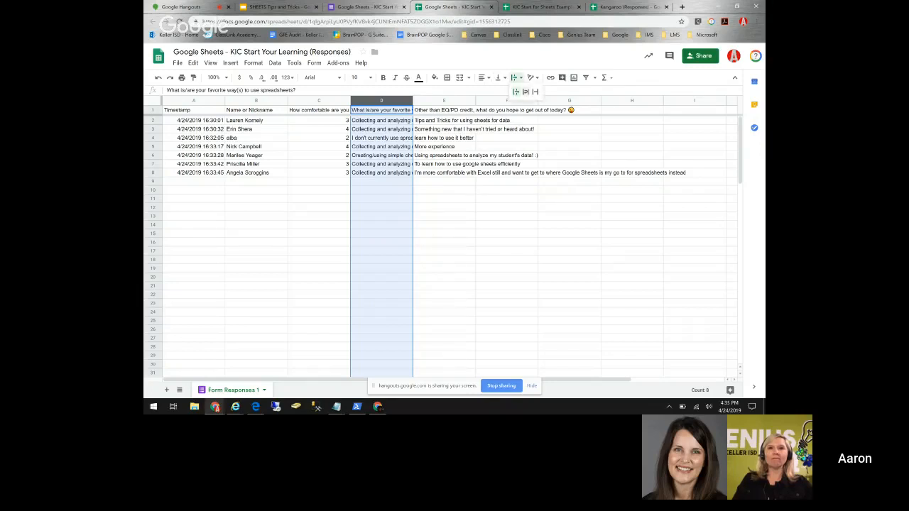
left_click(525, 92)
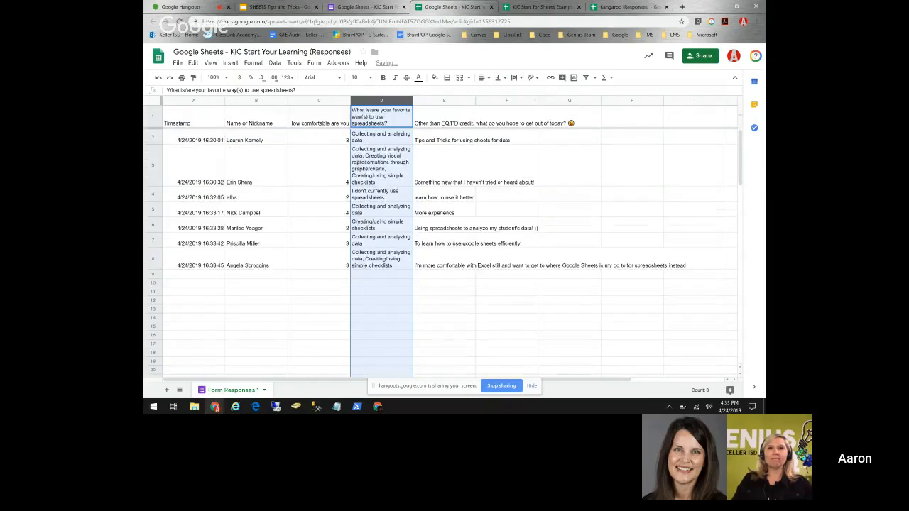
left_click(389, 166)
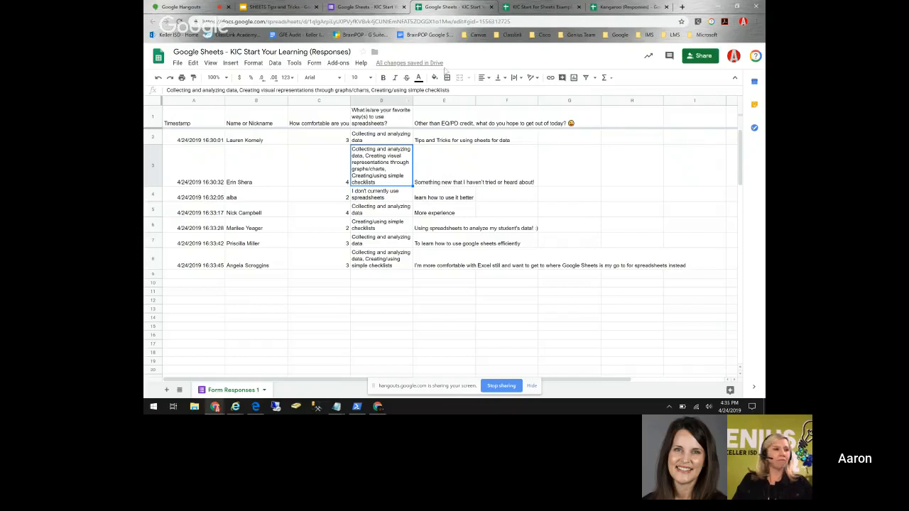
left_click(387, 104)
left_click(517, 77)
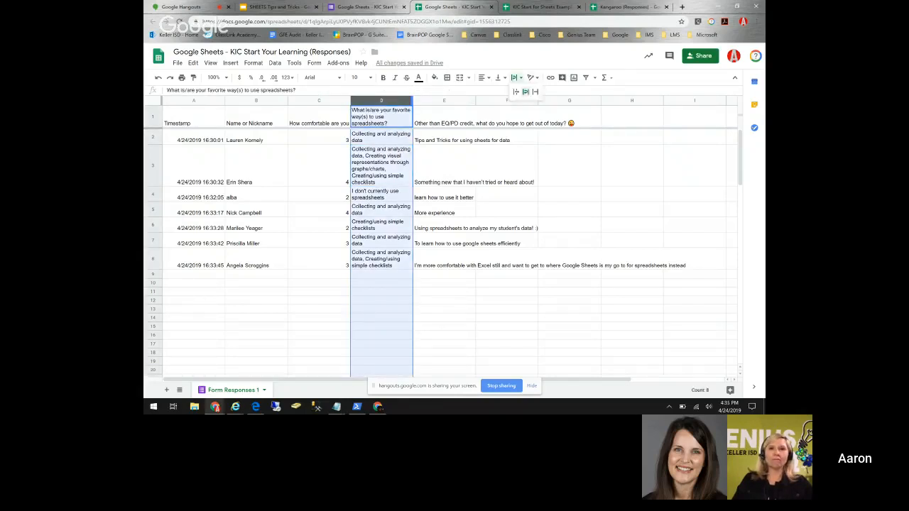
left_click(516, 92)
left_click(444, 226)
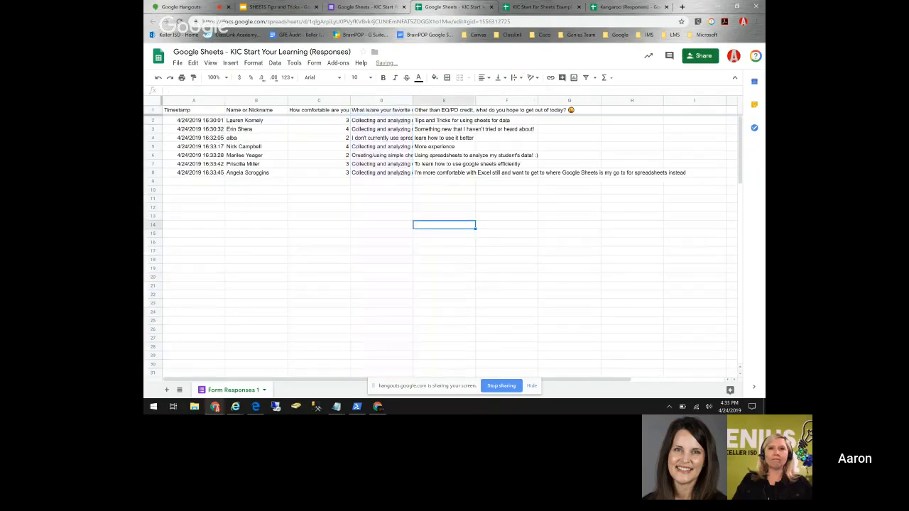
left_click(390, 131)
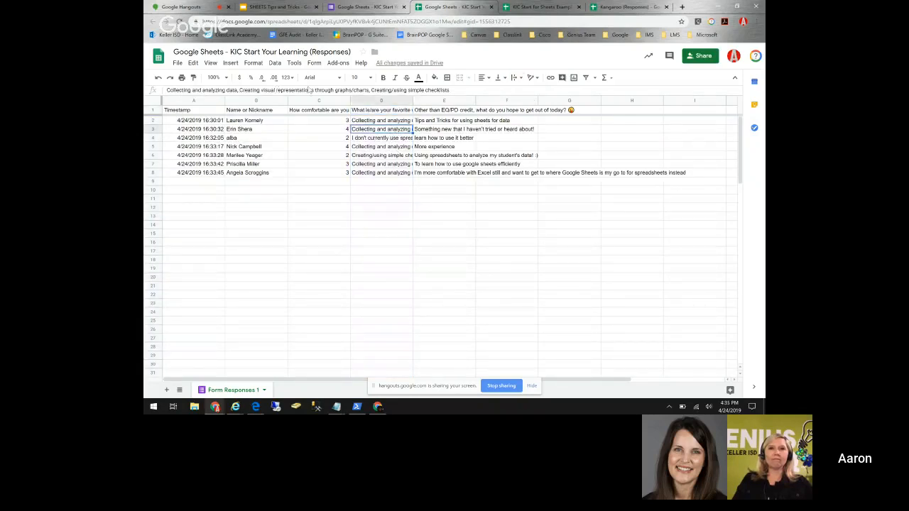
- Wrap column D again and check the full answers in D3, D6 and D8
left_click(374, 100)
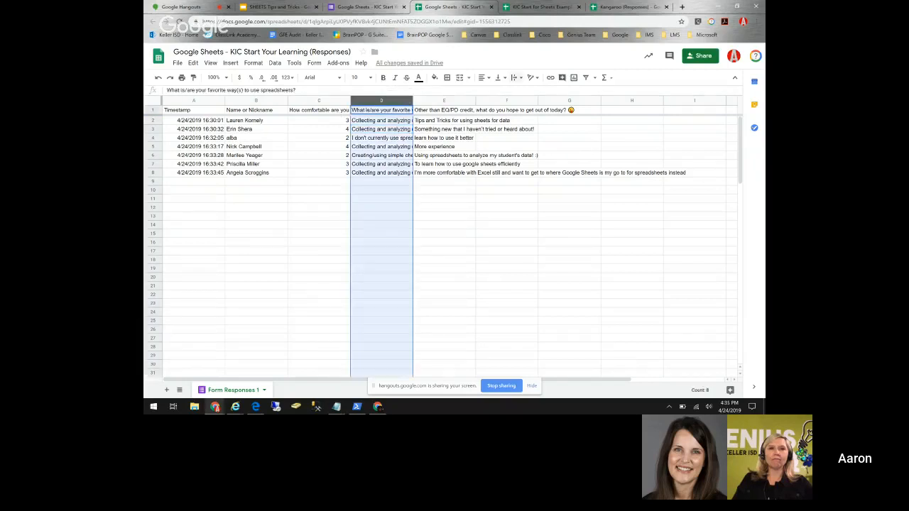
left_click(515, 77)
left_click(526, 91)
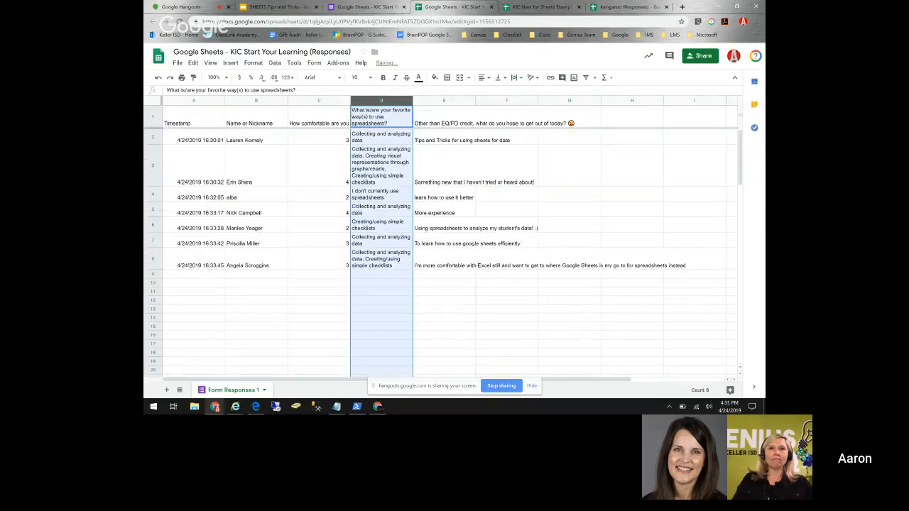
left_click(367, 169)
left_click(375, 226)
left_click(377, 260)
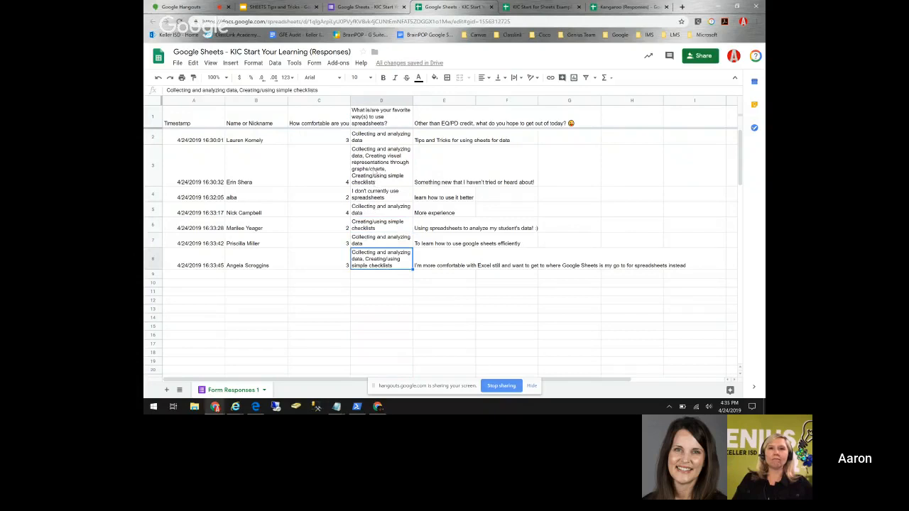
left_click(375, 171)
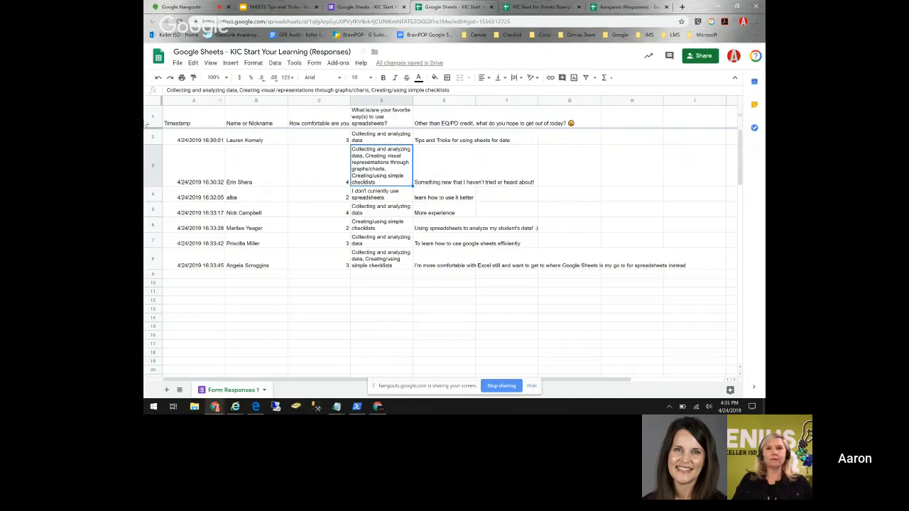
- Browse the responses down to the bottom row and select the header row
key("Down")
key("Down")
key("Down")
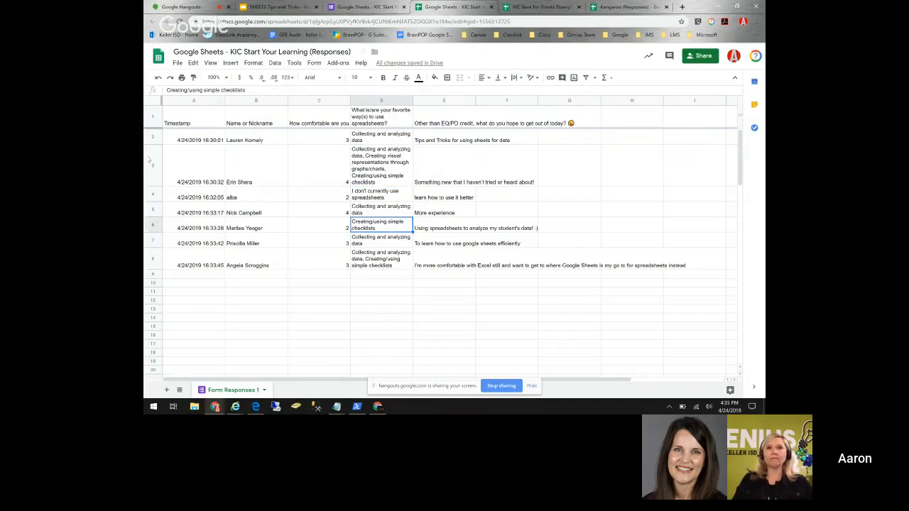
scroll(280, 178, "down", 5)
scroll(283, 188, "down", 5)
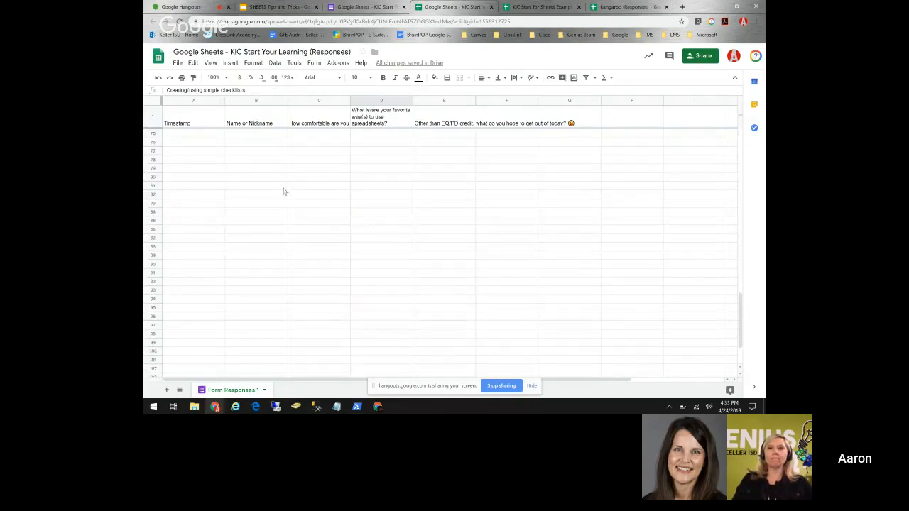
left_click(153, 351)
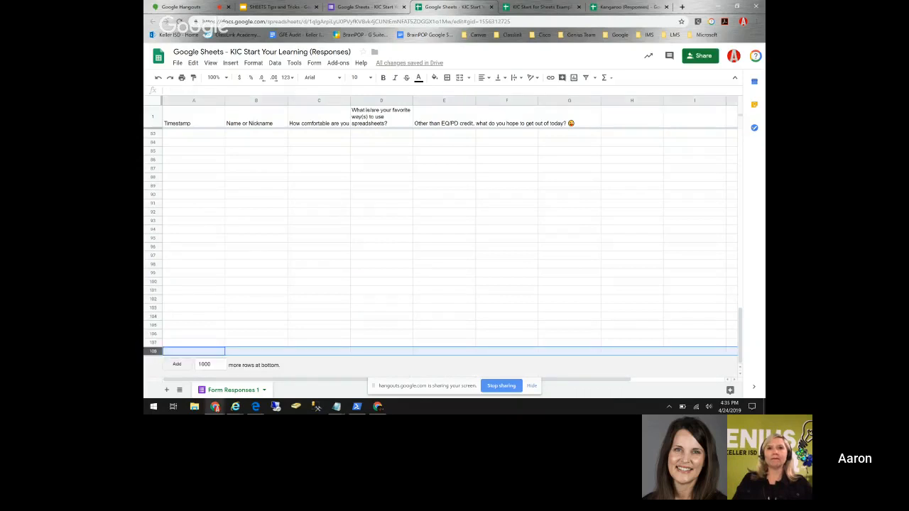
left_click(150, 119)
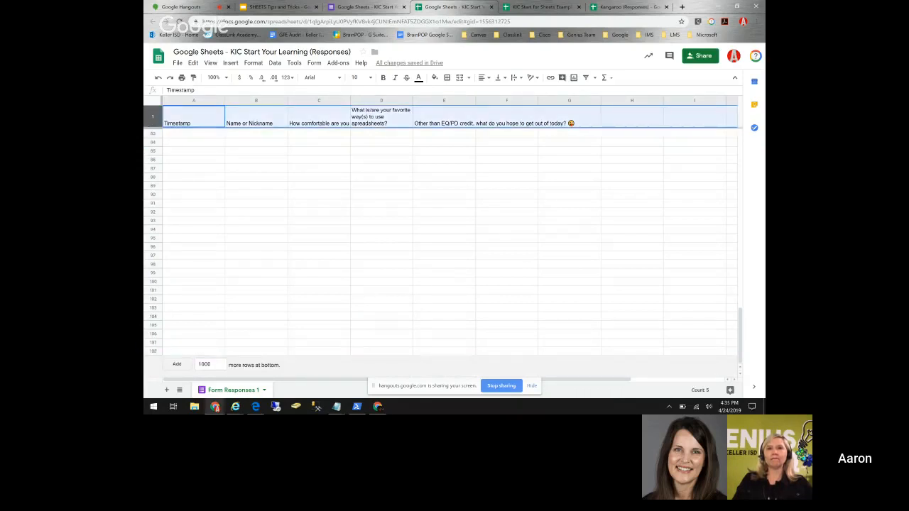
scroll(319, 195, "up", 15)
left_click(318, 195)
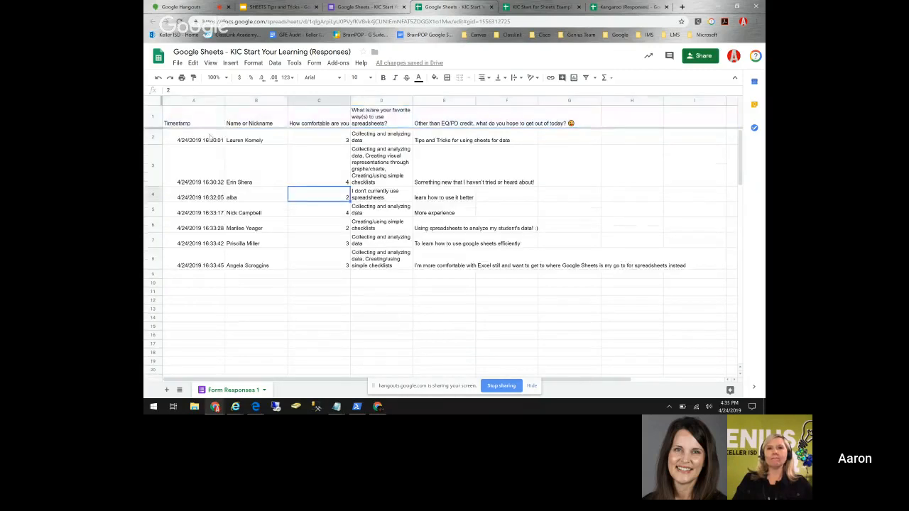
left_click(154, 119)
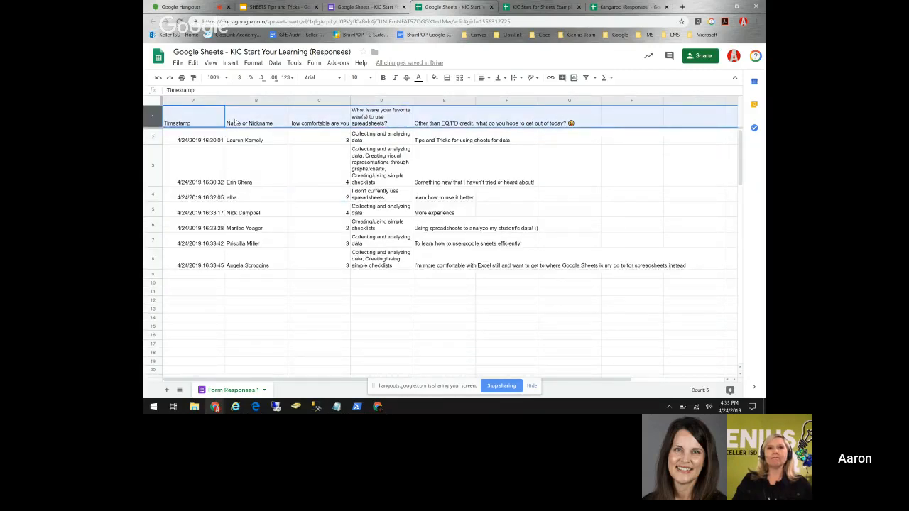
- Unfreeze all rows through View > Freeze
left_click(209, 63)
mouse_move(225, 79)
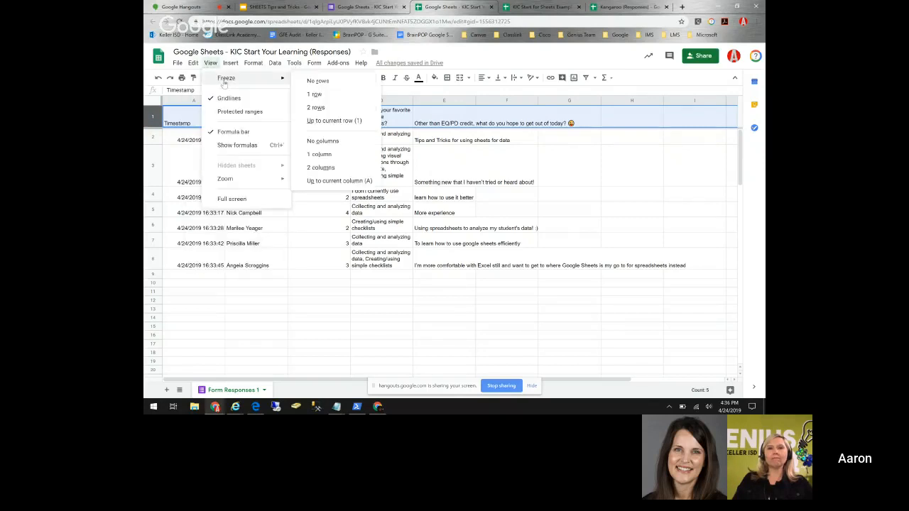
left_click(323, 84)
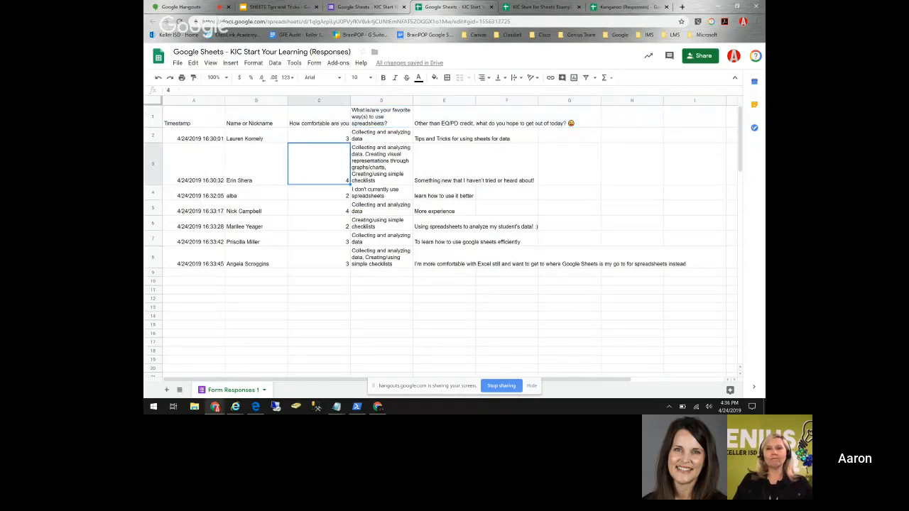
scroll(325, 186, "down", 15)
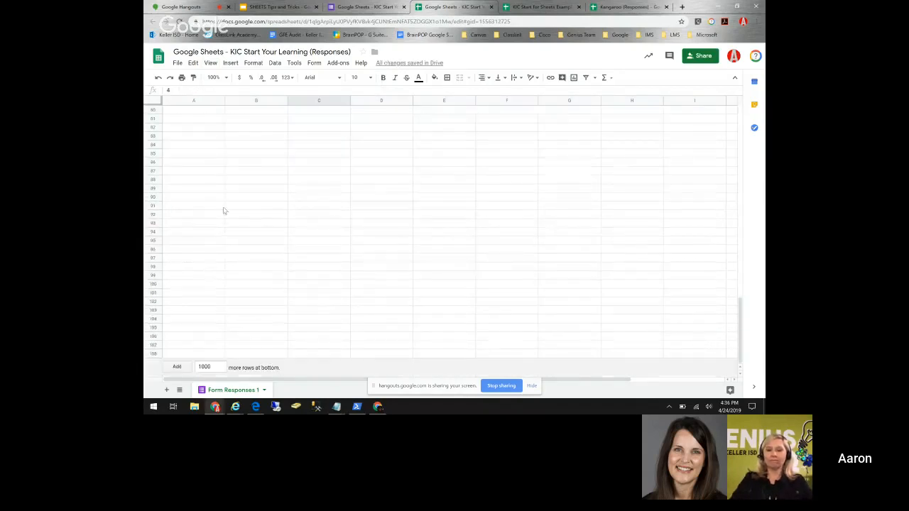
scroll(213, 184, "up", 15)
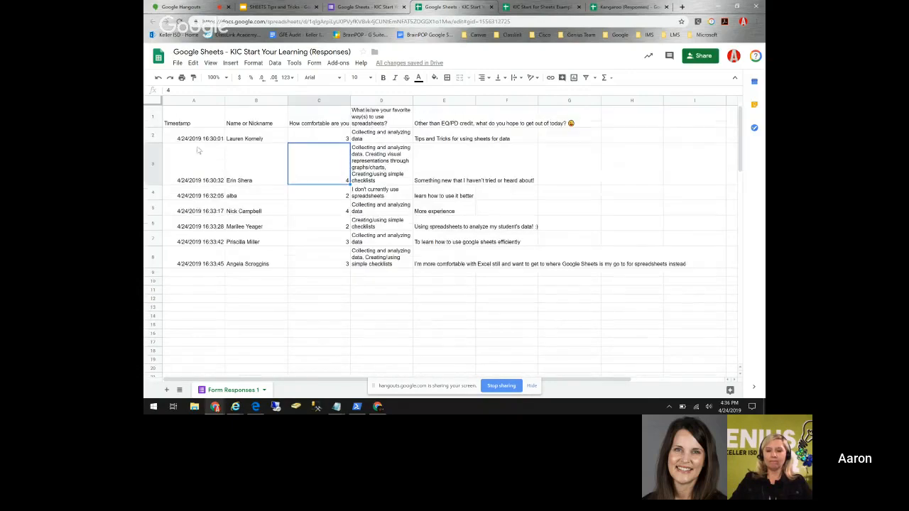
- Freeze the top 2 rows of the responses sheet
left_click(154, 118)
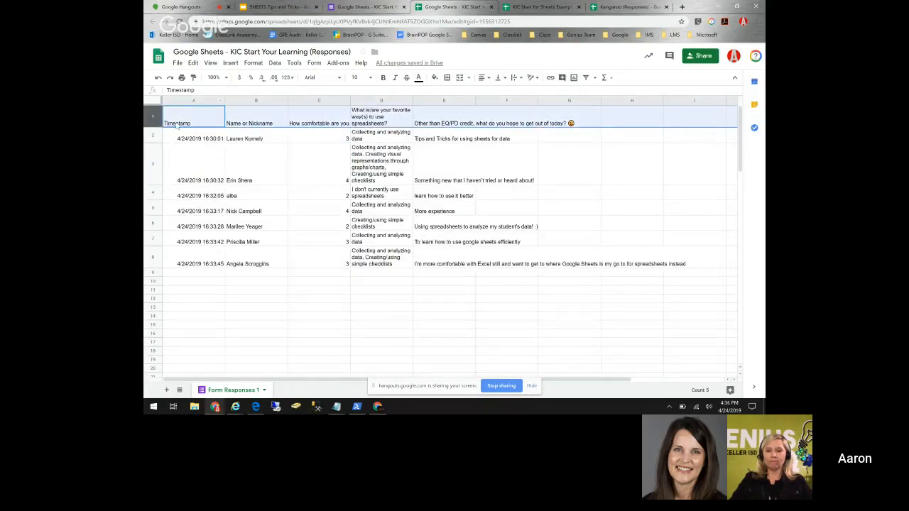
left_click_drag(157, 173, 154, 122)
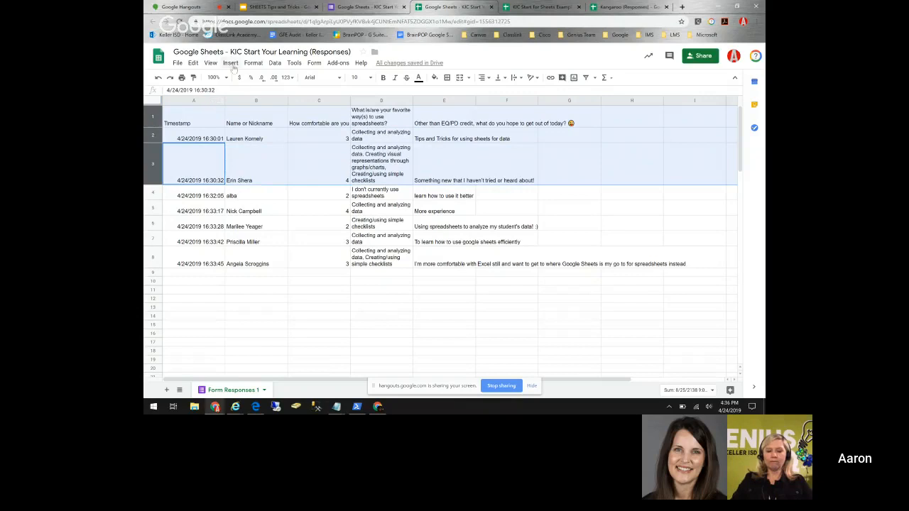
left_click(212, 65)
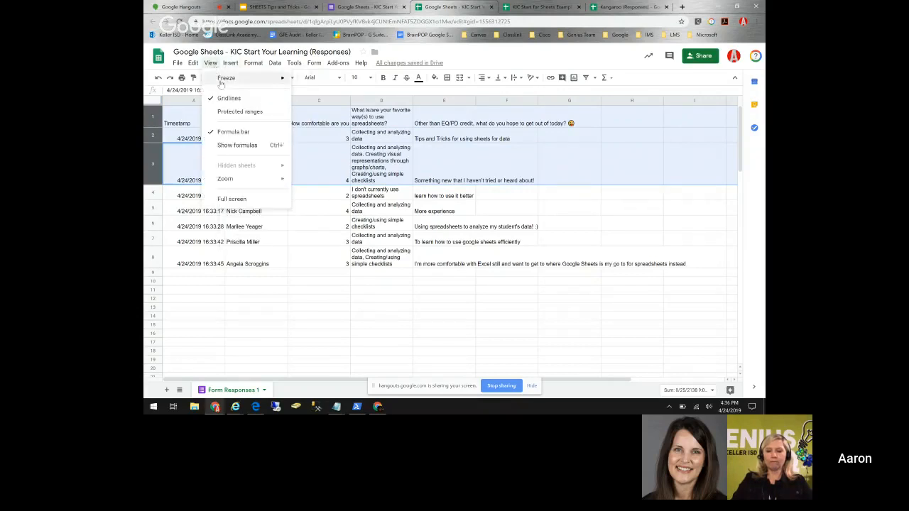
mouse_move(221, 83)
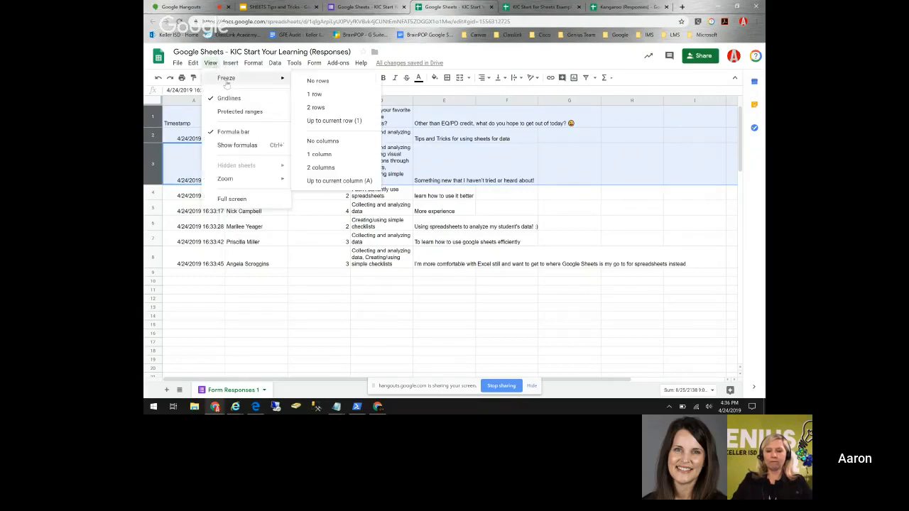
left_click(316, 107)
left_click(319, 211)
scroll(261, 181, "down", 10)
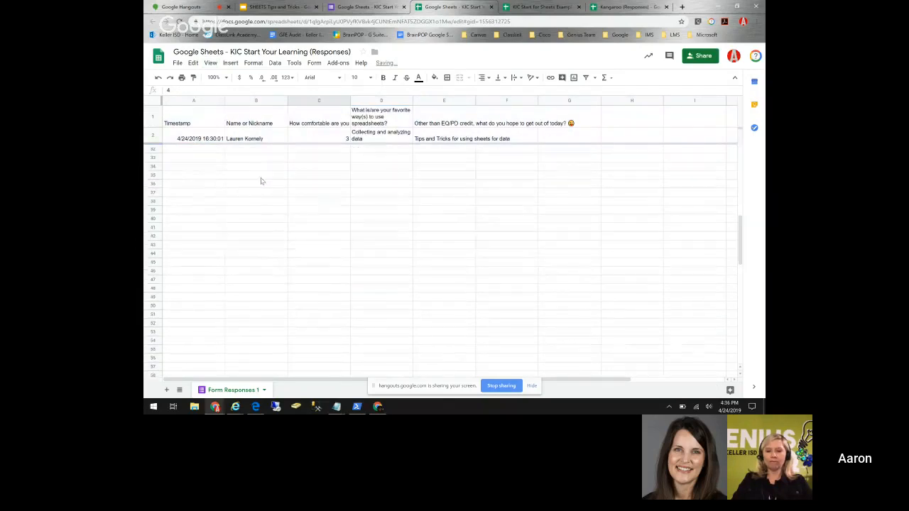
scroll(260, 186, "up", 10)
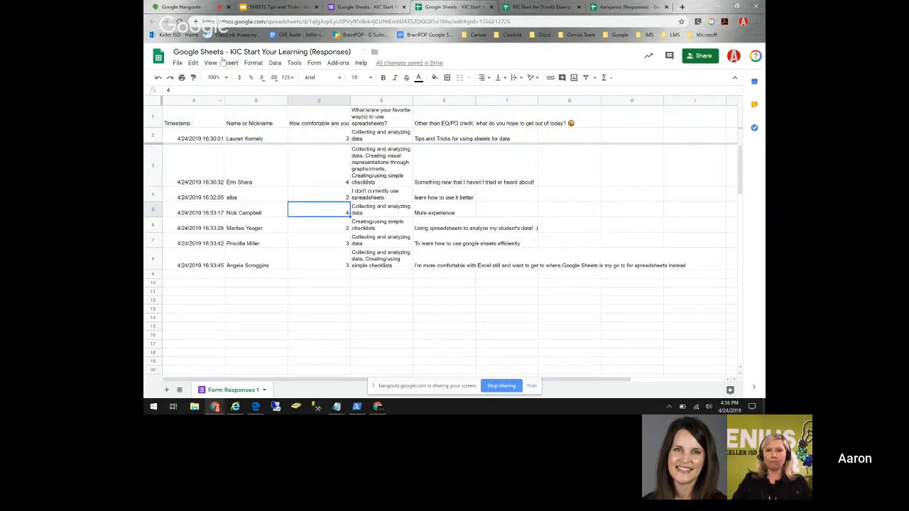
- Also freeze the Timestamp column A
left_click(196, 100)
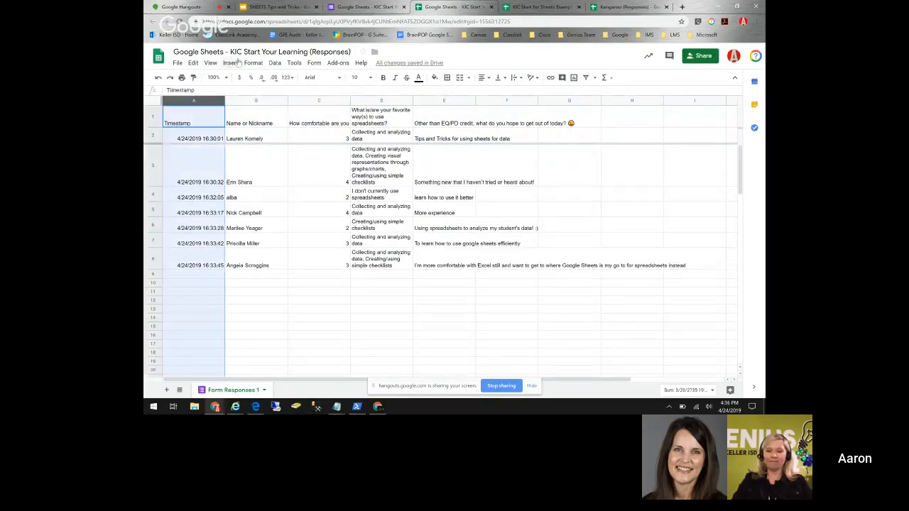
left_click(210, 62)
mouse_move(276, 80)
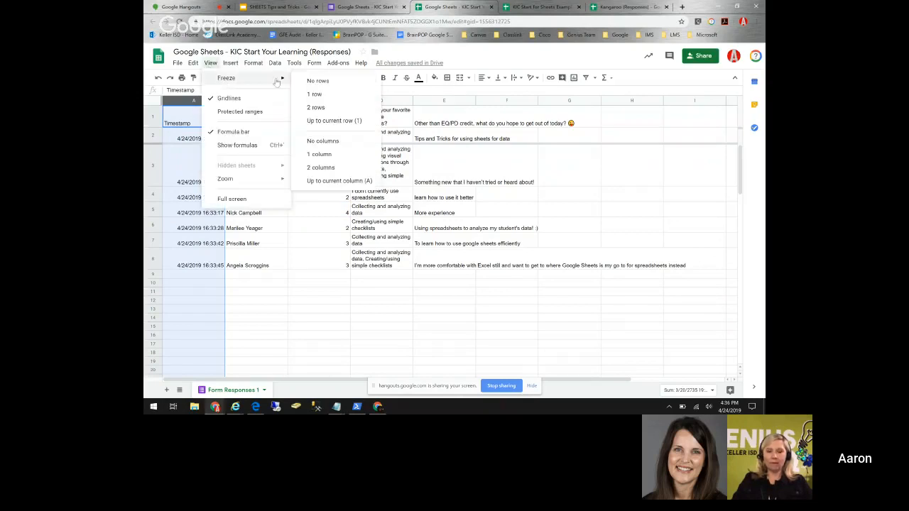
left_click(315, 154)
left_click(298, 199)
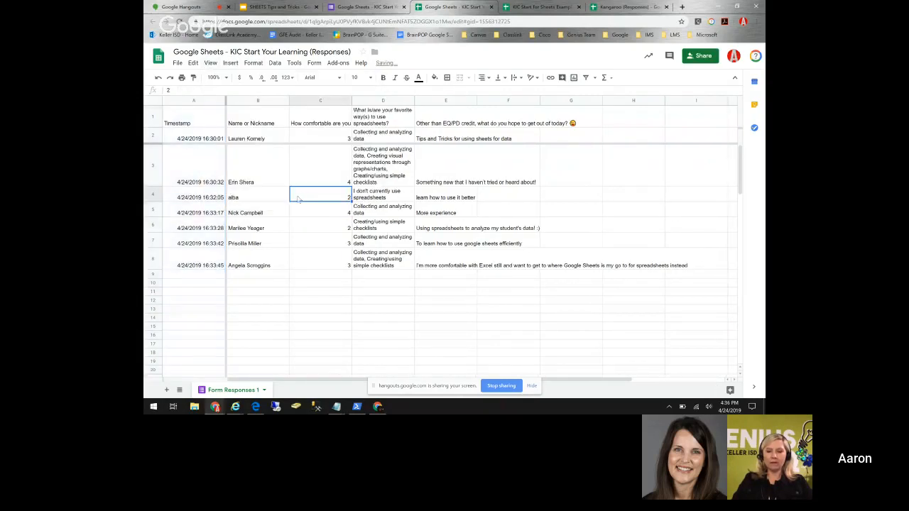
mouse_move(305, 379)
left_mouse_down()
mouse_move(397, 380)
mouse_move(305, 380)
left_mouse_up()
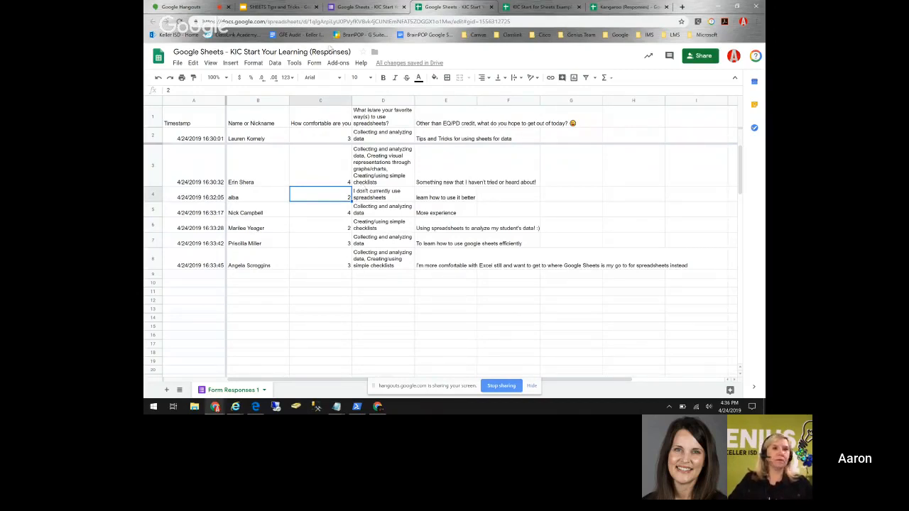
- Set the freeze to No columns and 1 row, then select the entire sheet
left_click(210, 63)
mouse_move(252, 80)
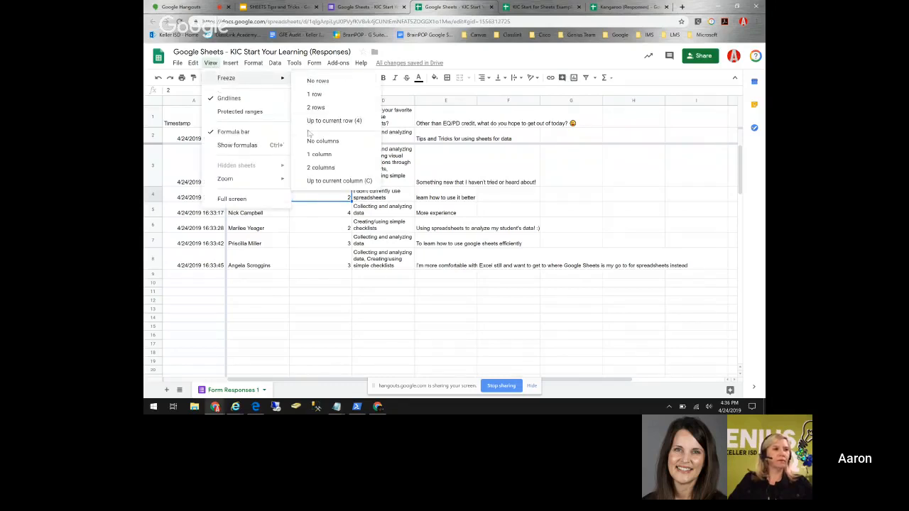
left_click(319, 154)
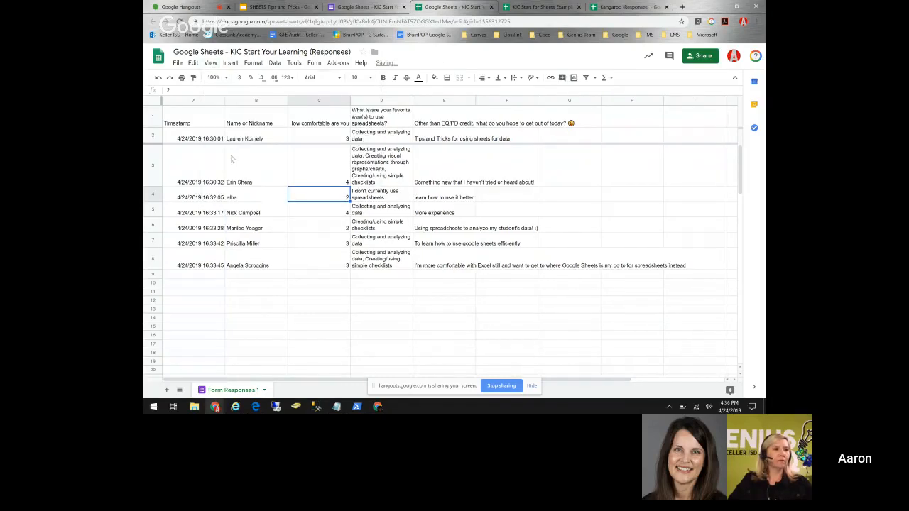
left_click(211, 63)
mouse_move(243, 79)
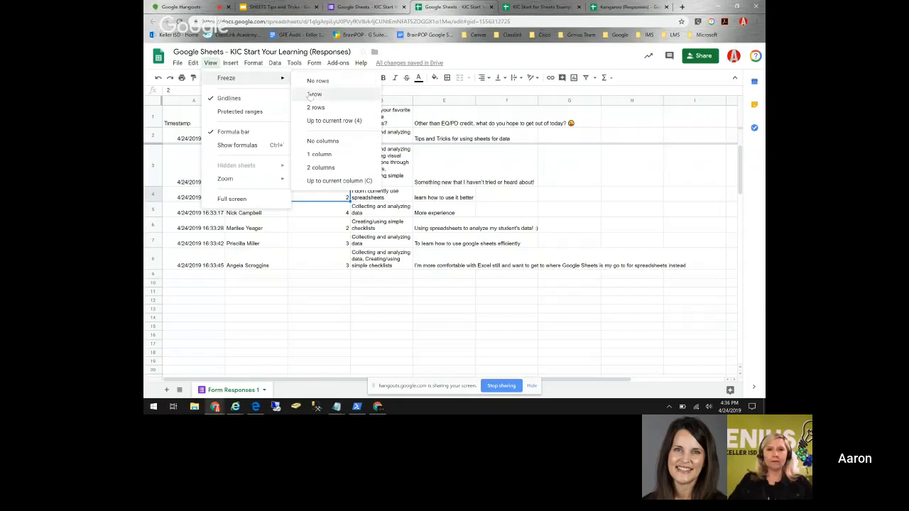
left_click(314, 93)
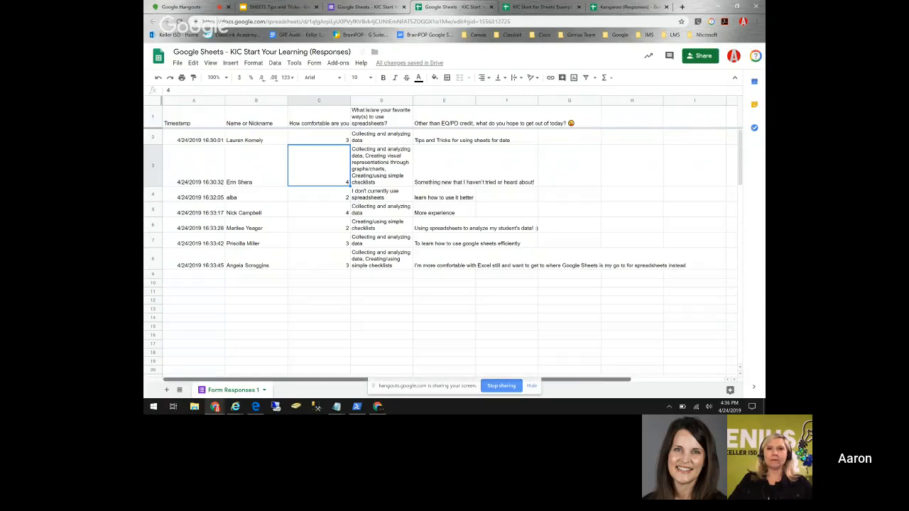
left_click_drag(186, 141, 394, 212)
left_click(394, 212)
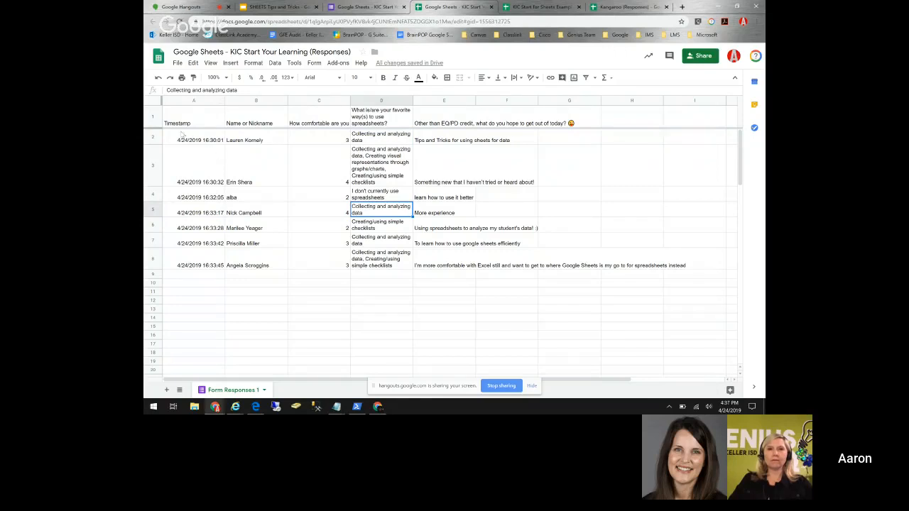
left_click(153, 103)
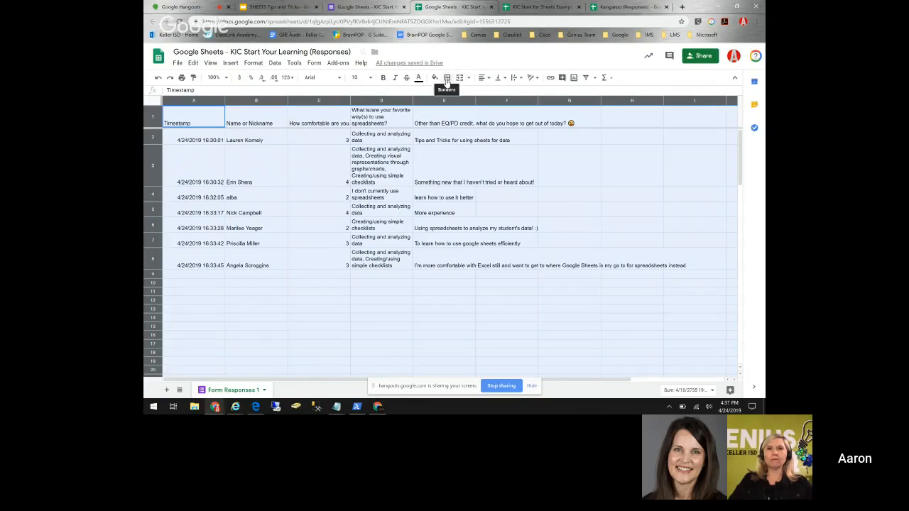
- Apply yellow borders to every cell of the whole sheet
left_click(447, 78)
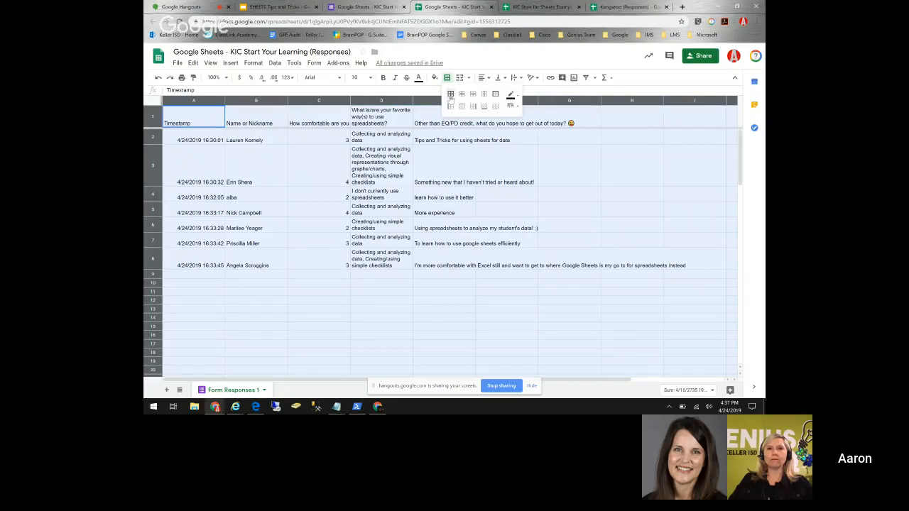
left_click(450, 95)
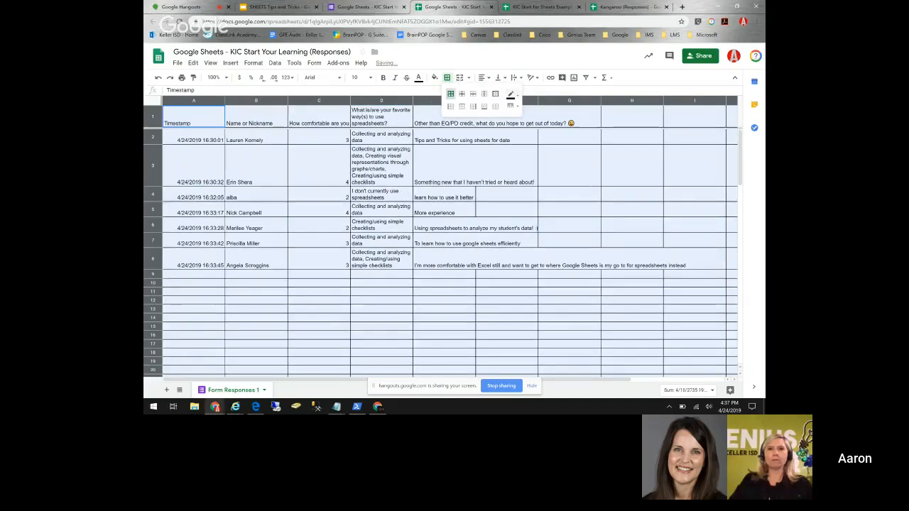
left_click(511, 95)
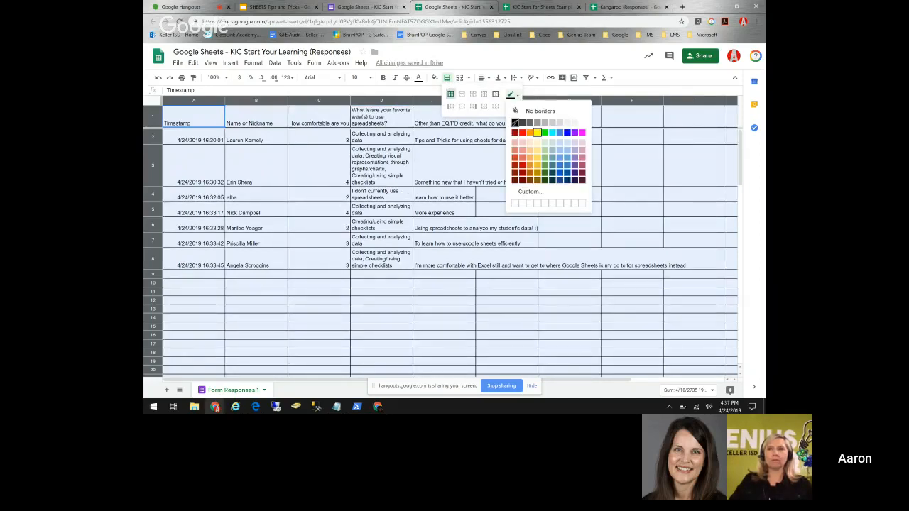
left_click(537, 132)
left_click(319, 225)
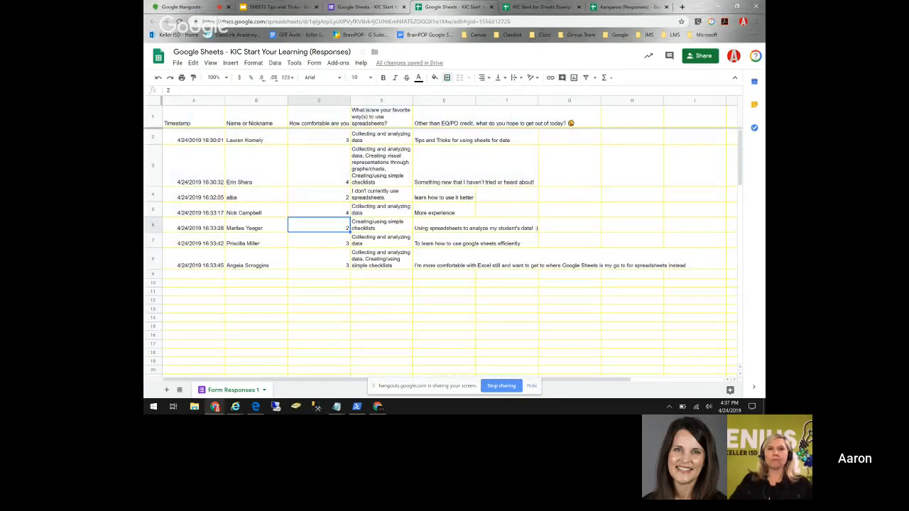
- Give cell E7 cyan borders on every side
left_click(469, 242)
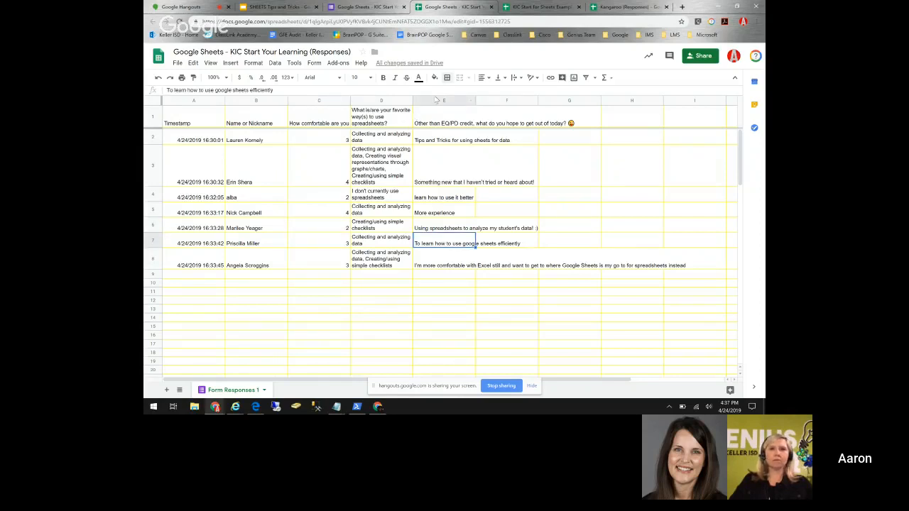
left_click(447, 77)
left_click(511, 94)
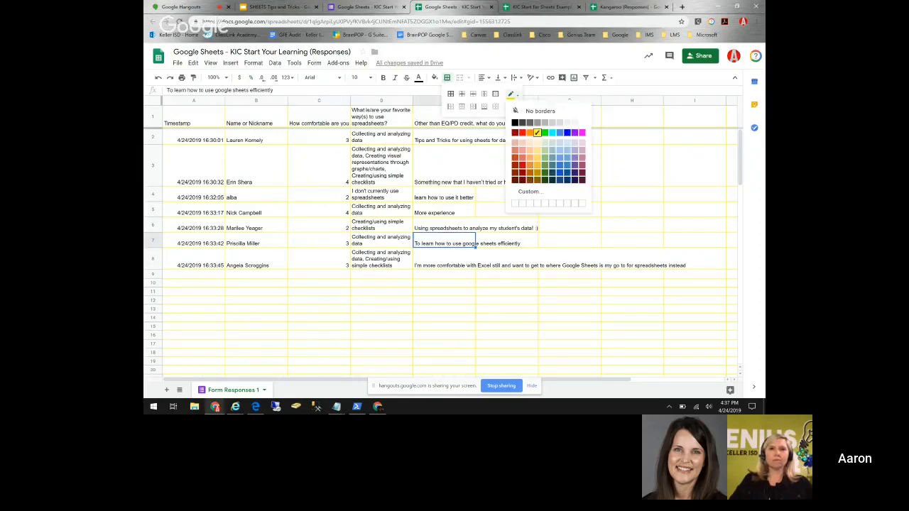
left_click(552, 133)
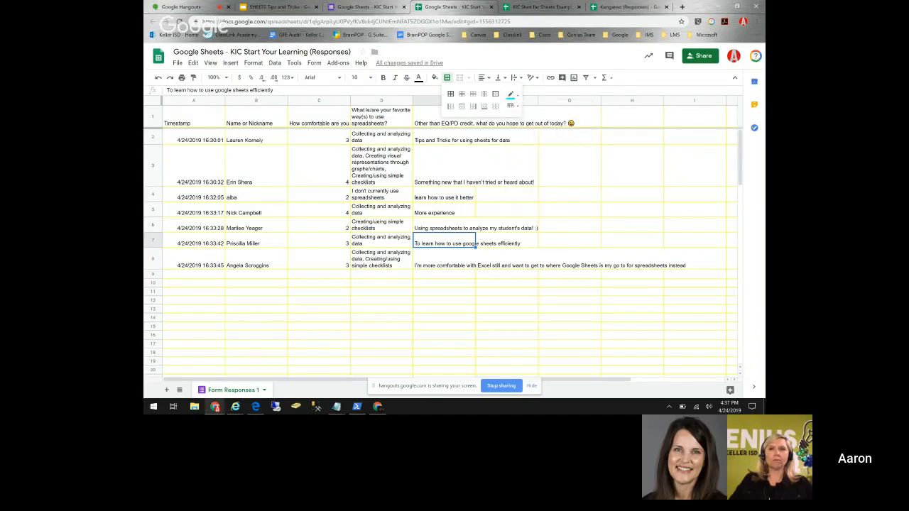
left_click(507, 274)
left_click(444, 241)
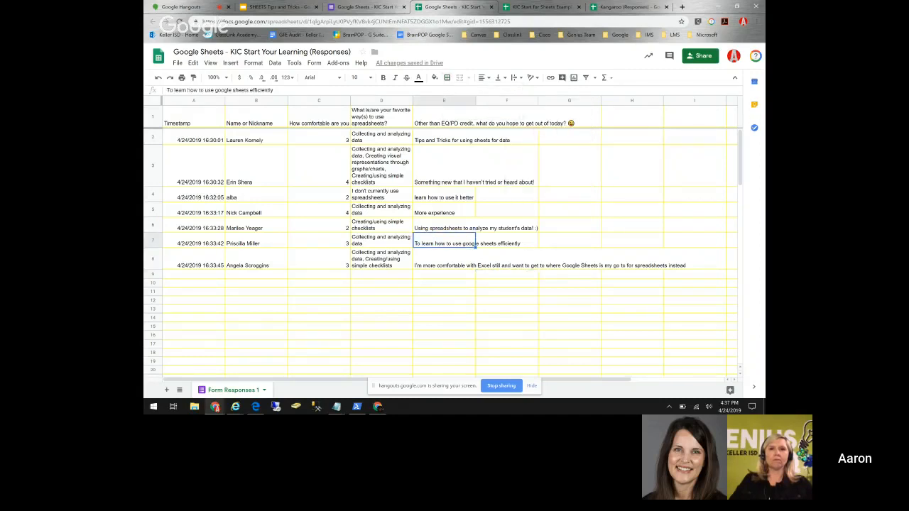
left_click(447, 78)
left_click(450, 94)
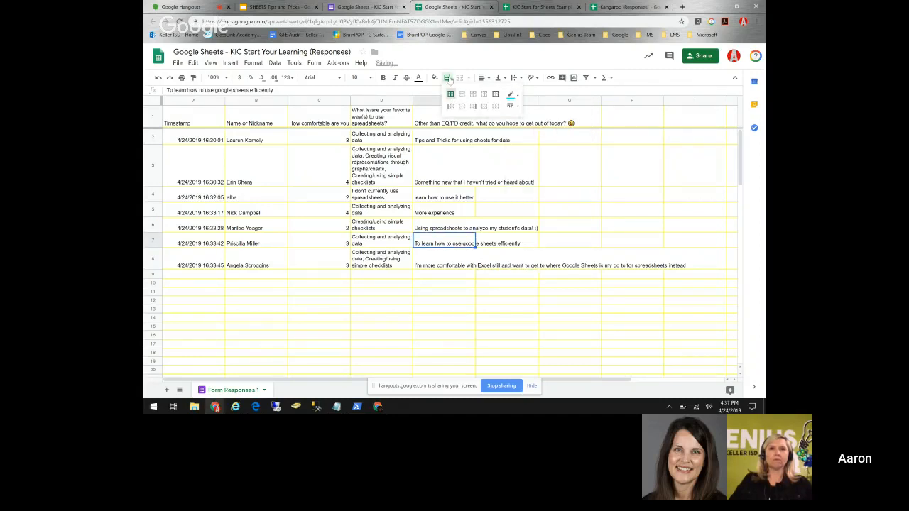
left_click(510, 94)
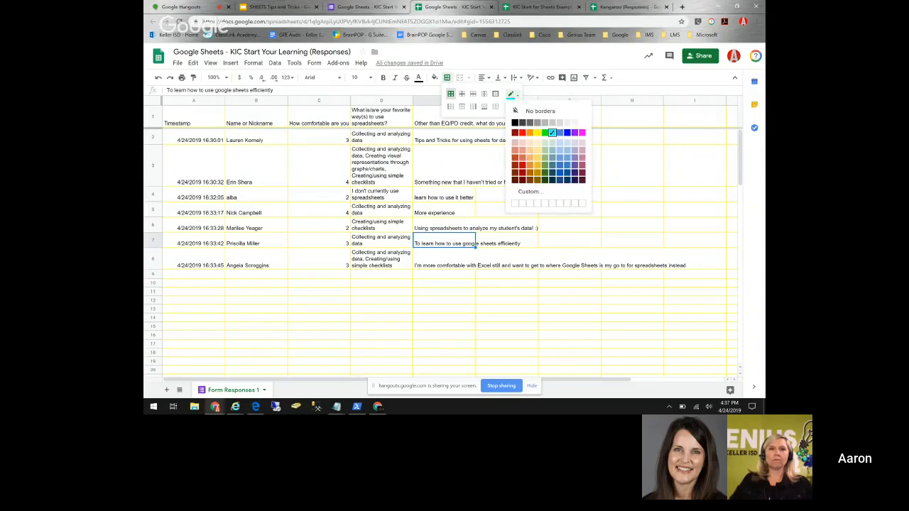
left_click(506, 209)
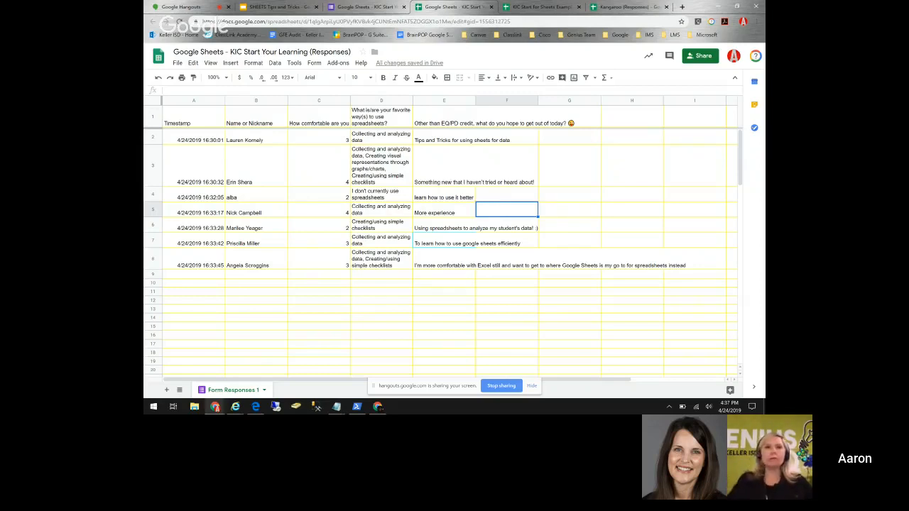
- Fill the learning-goal answer in cell E7 with cyan
left_click(384, 241)
left_click(440, 240)
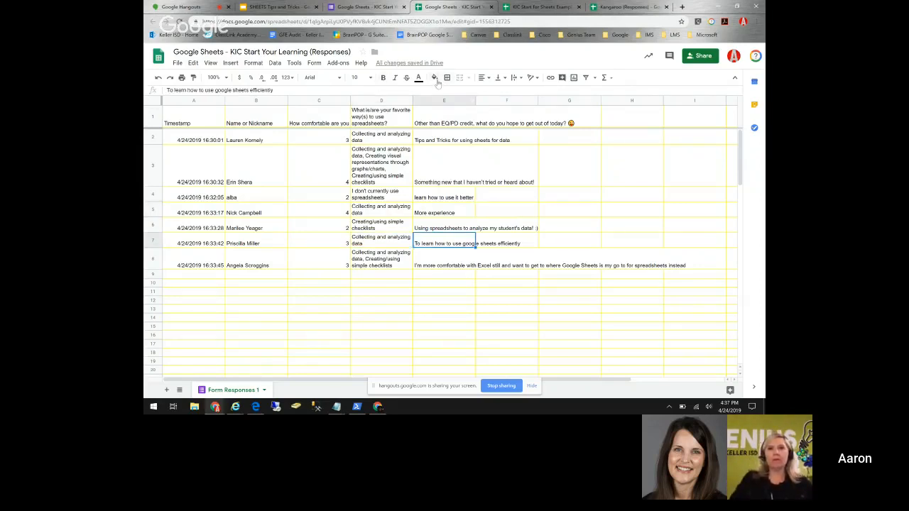
left_click(434, 78)
left_click(475, 115)
left_click(381, 282)
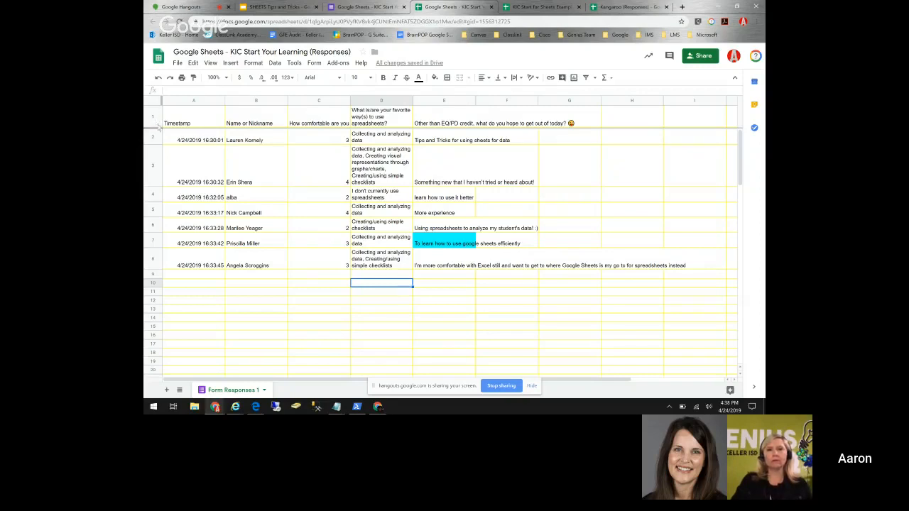
left_click(253, 183)
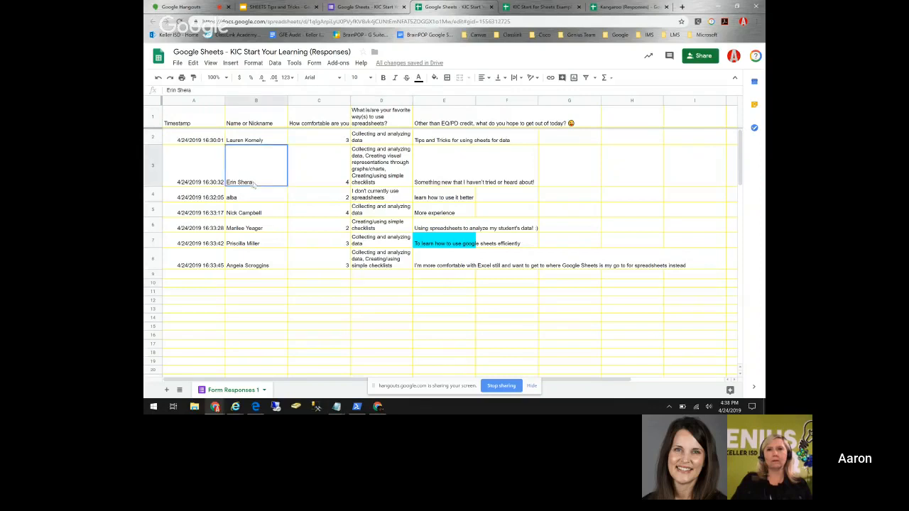
left_click(254, 63)
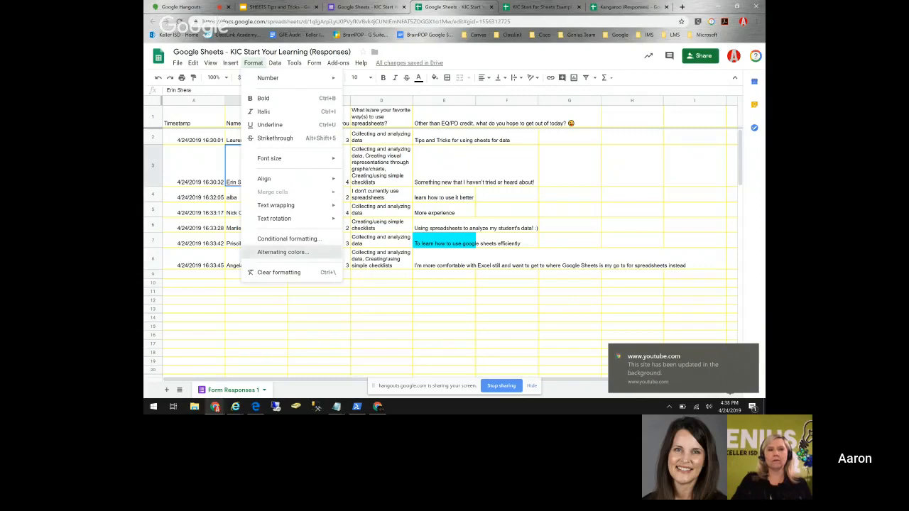
- Apply the orange default alternating-colours style with a header row to A1:E8
left_click(282, 252)
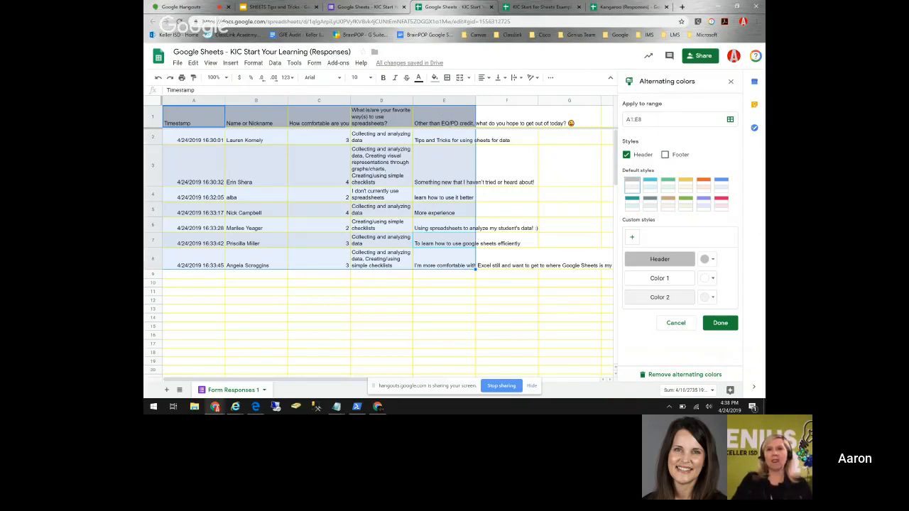
left_click(703, 186)
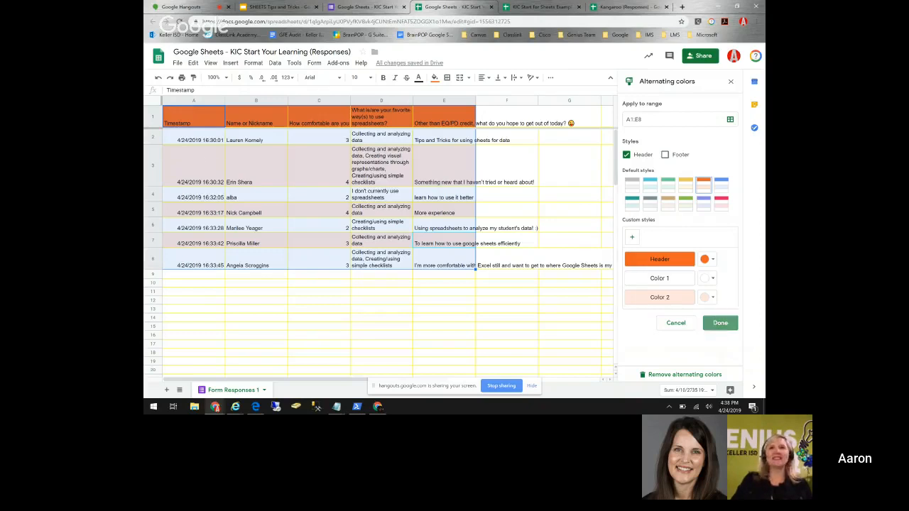
left_click(720, 323)
left_click(568, 274)
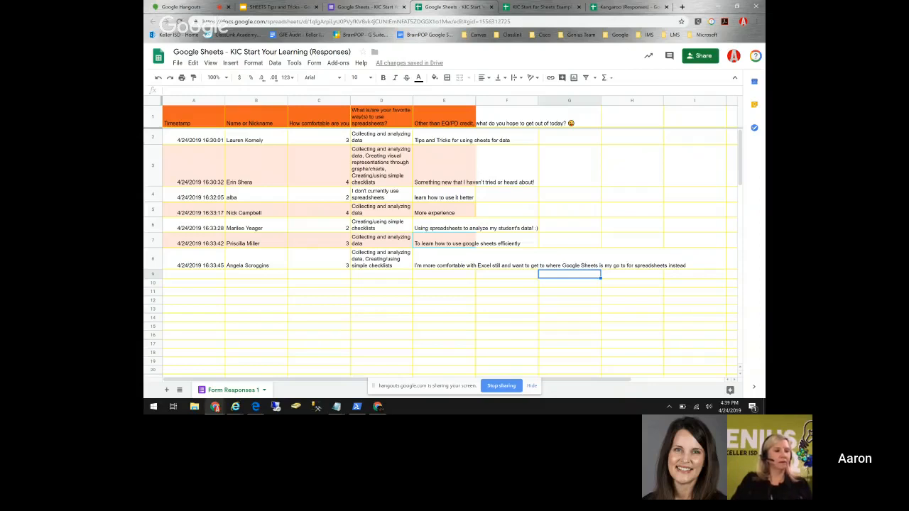
left_click(198, 102)
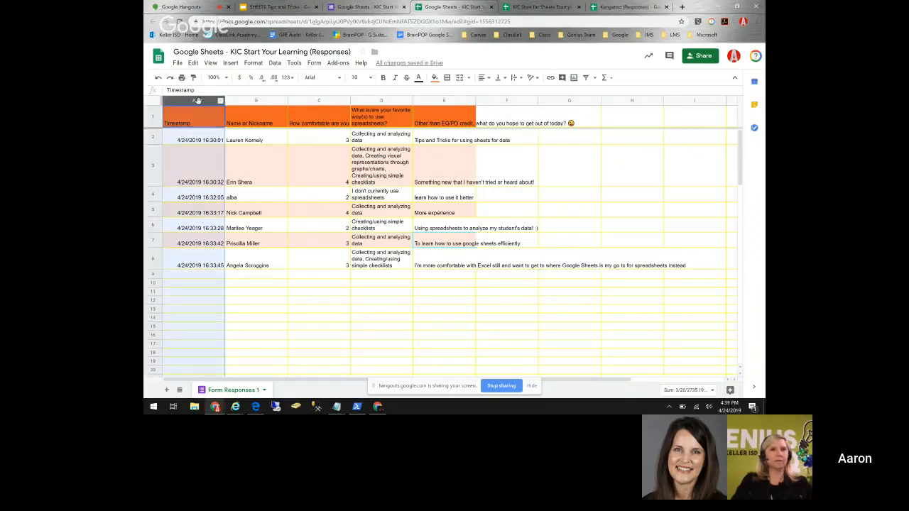
right_click(198, 102)
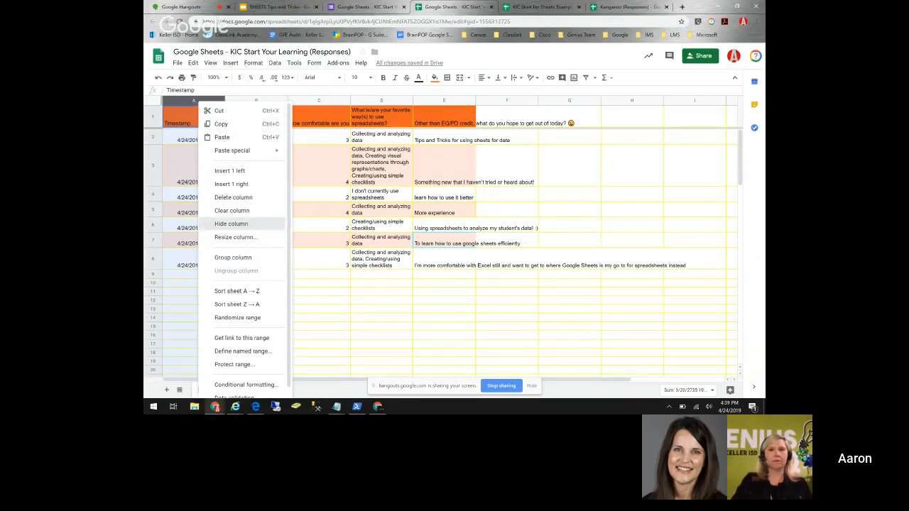
left_click(231, 224)
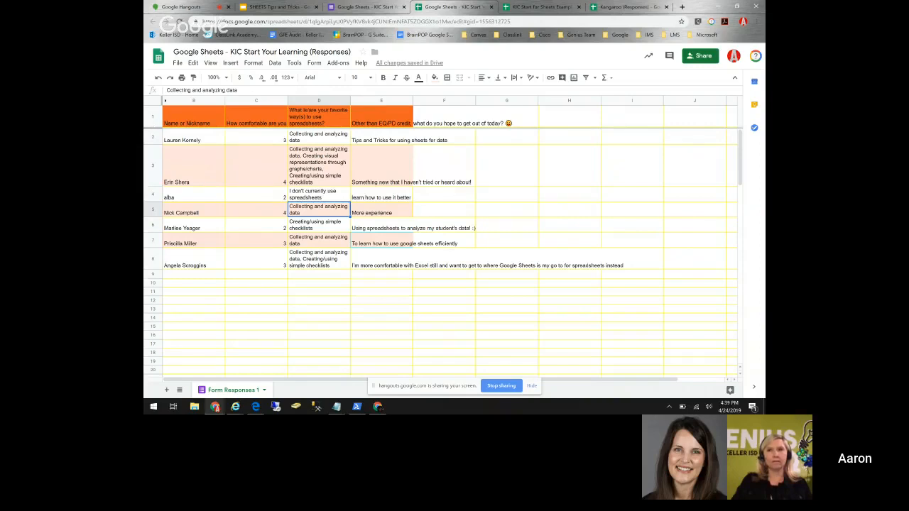
left_click(152, 258)
right_click(152, 258)
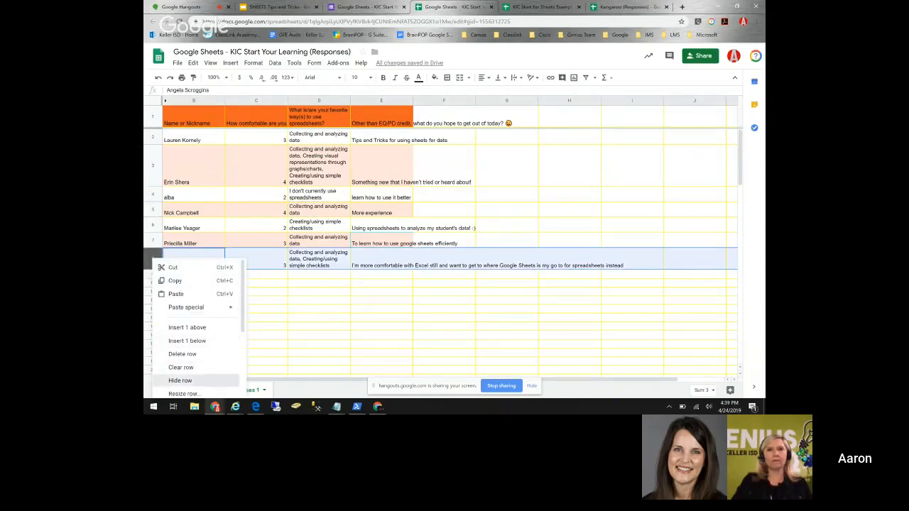
left_click(181, 380)
left_click(381, 260)
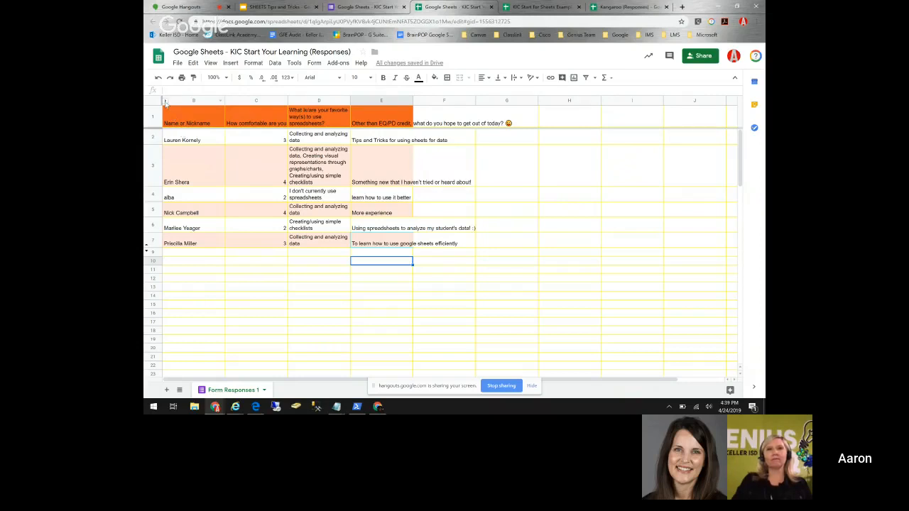
left_click(166, 101)
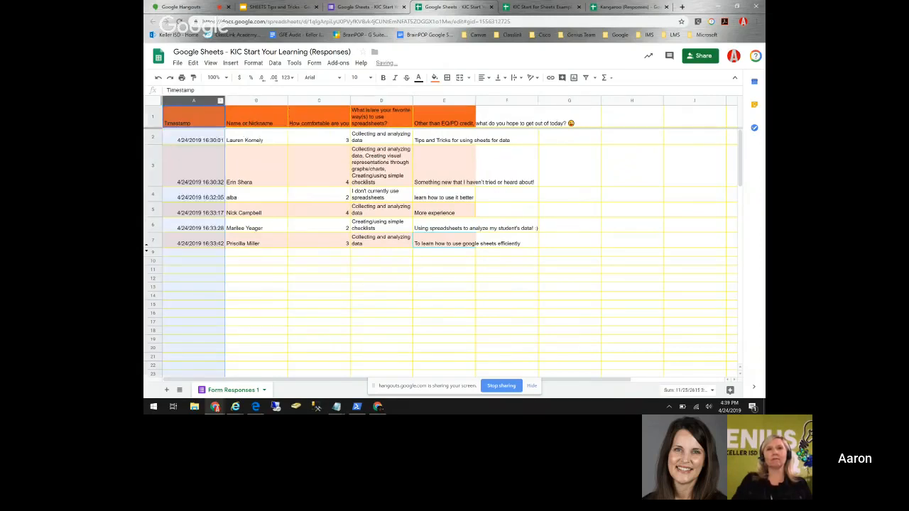
left_click(146, 250)
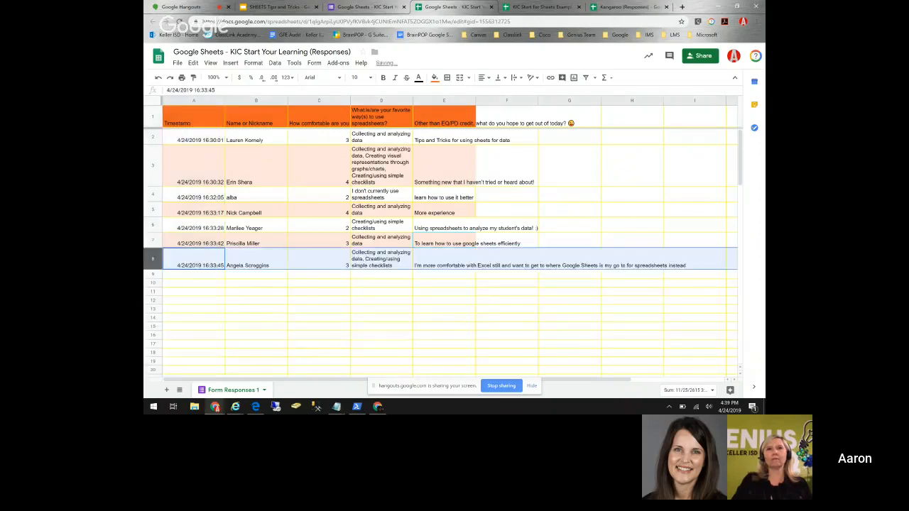
left_click(256, 283)
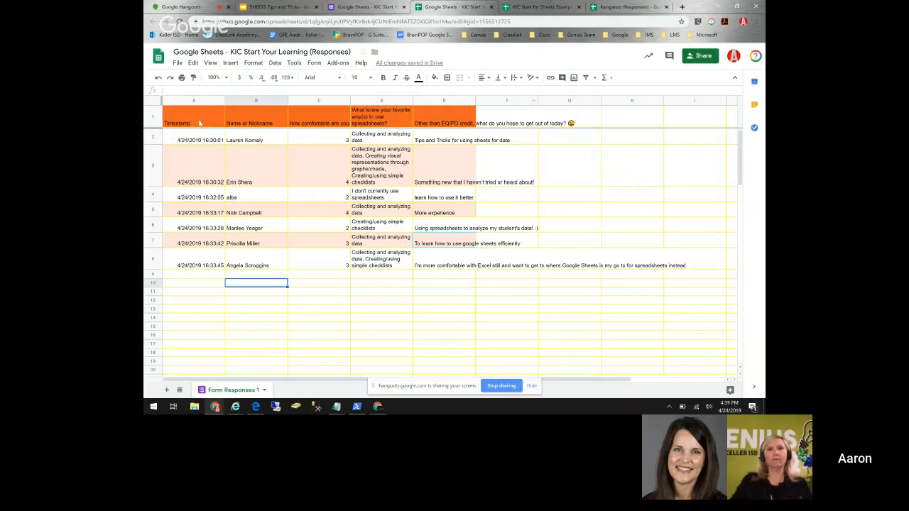
left_click(241, 120)
left_click(381, 119)
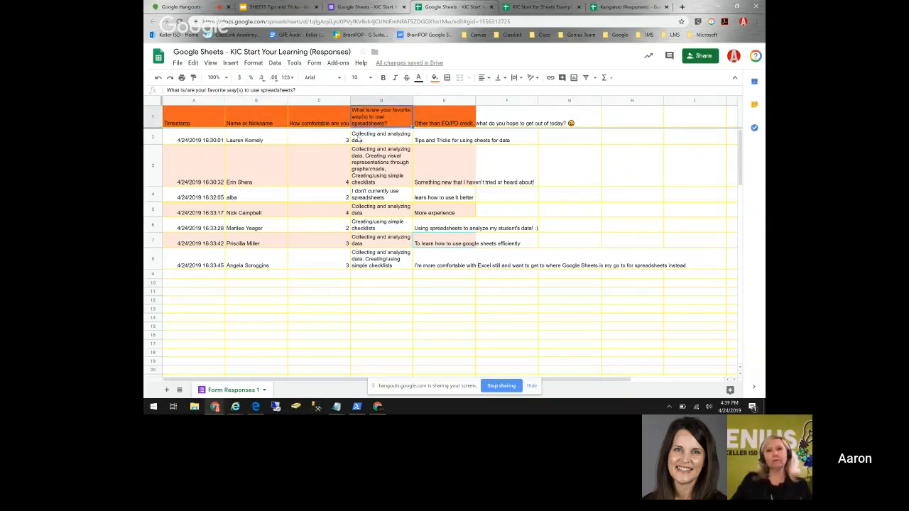
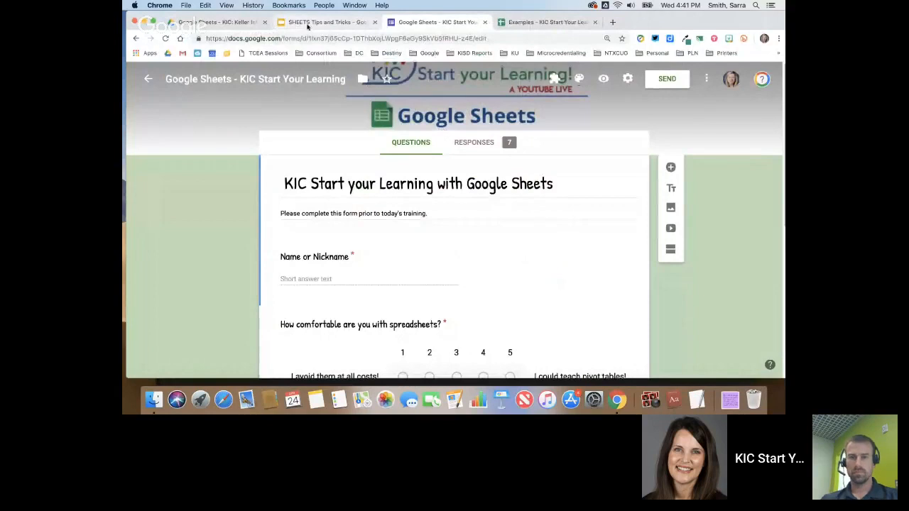
- Switch to the Examples spreadsheet and clear the stray 'S' typed into A2
left_click(542, 24)
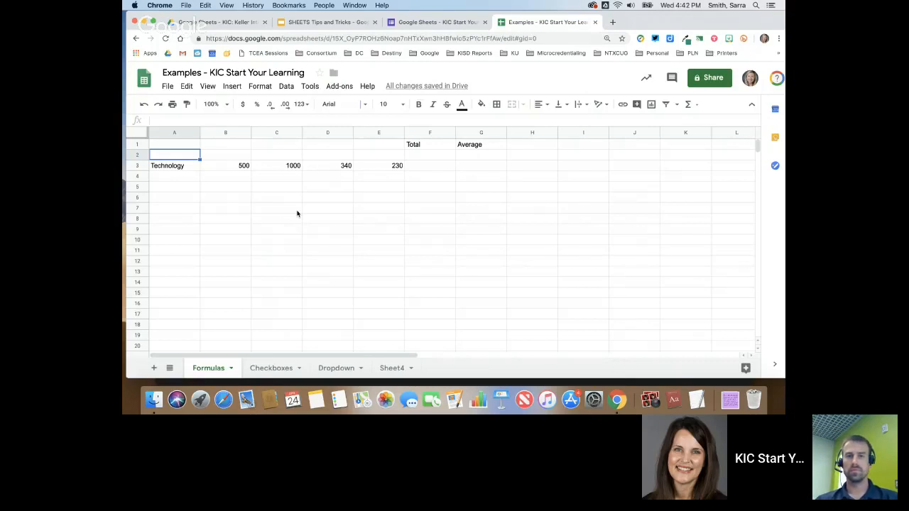
type("S")
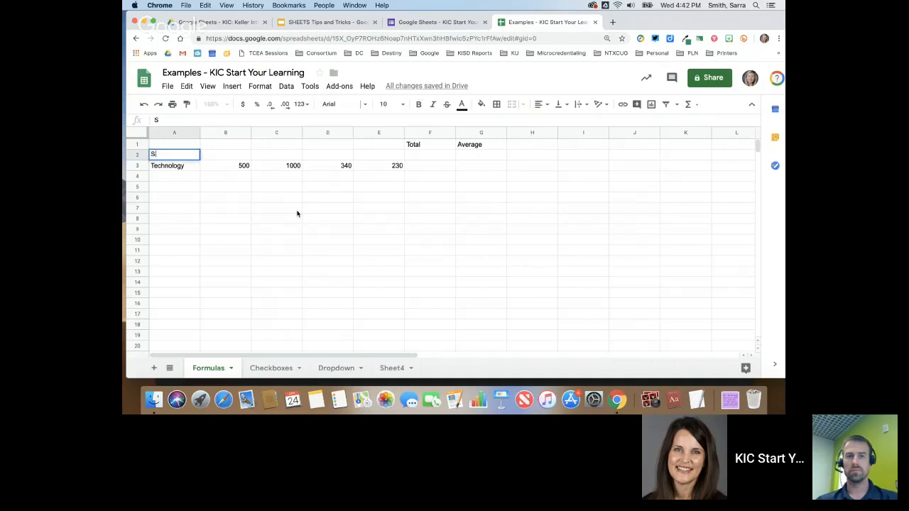
key("BackSpace")
key("Up")
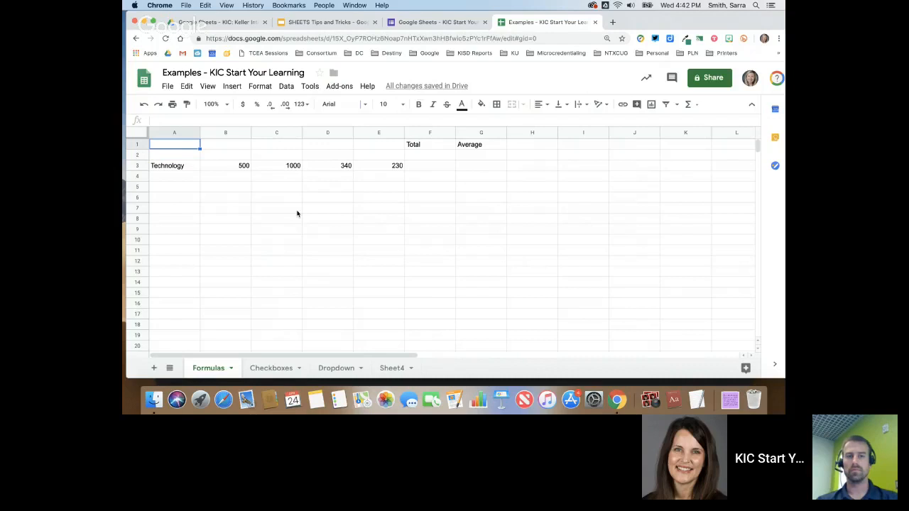
key("Right")
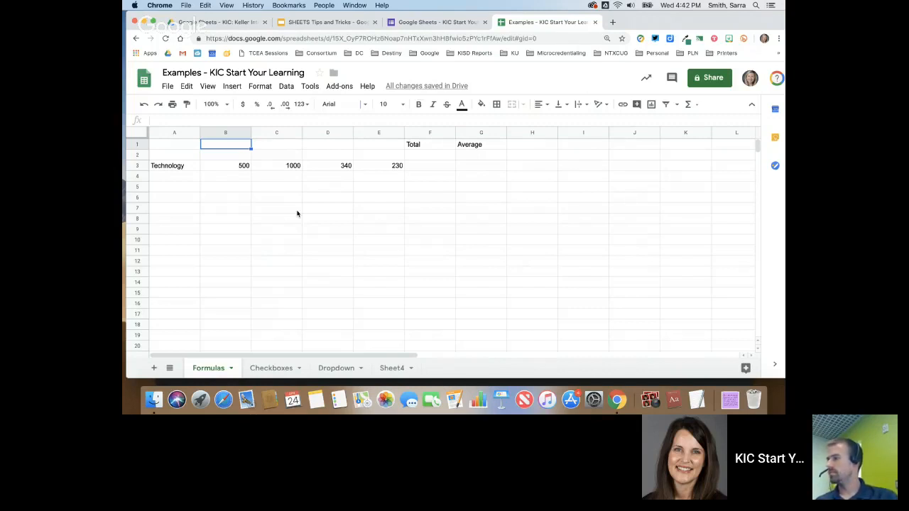
- Enter the headers January in B1 and February in C1
type("January")
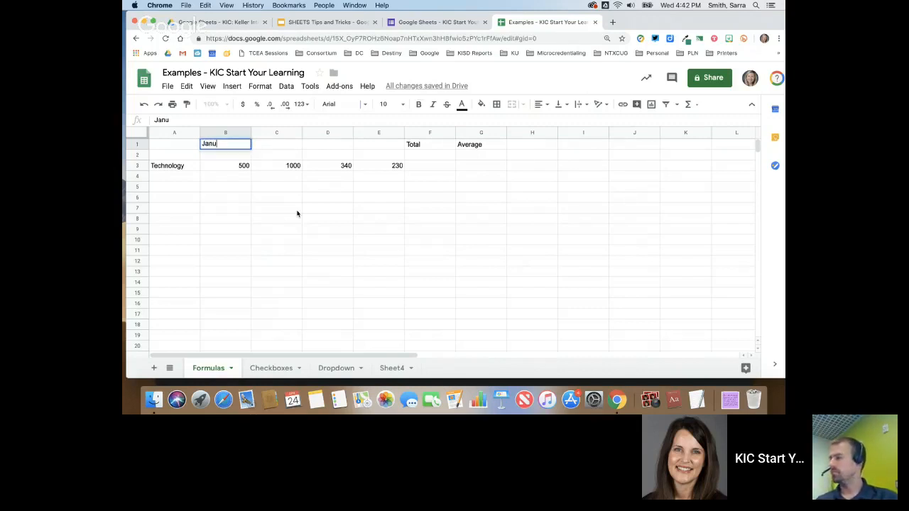
key("Tab")
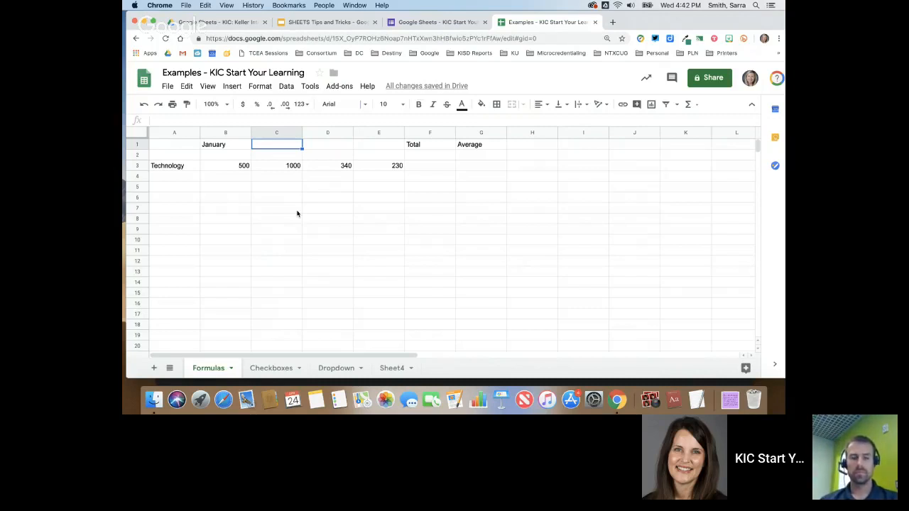
type("February")
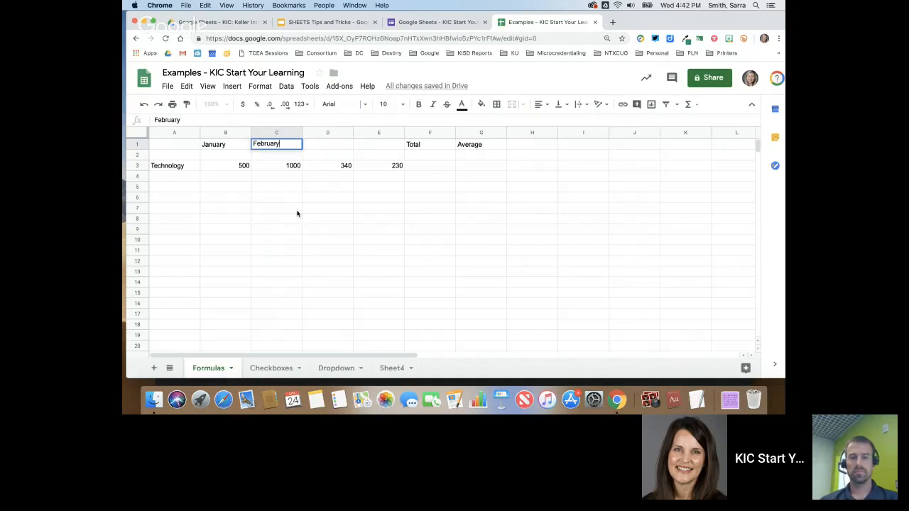
key("Tab")
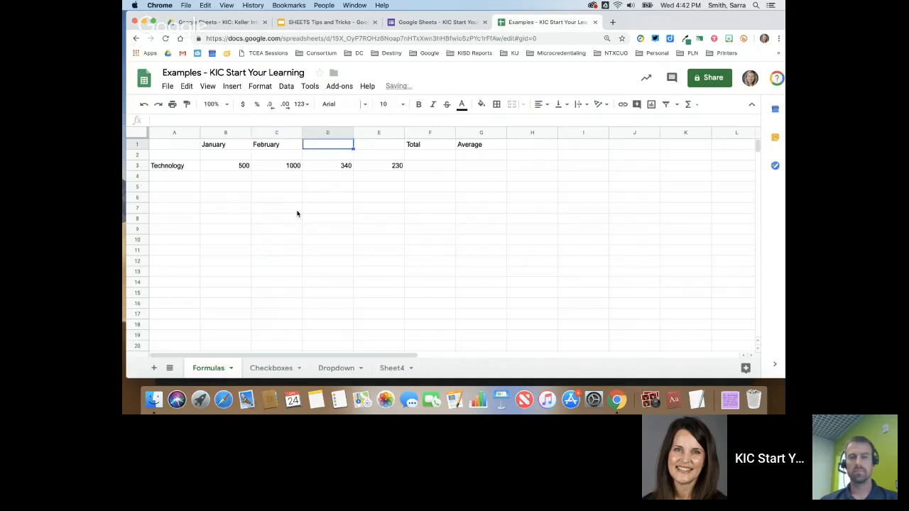
key("Left")
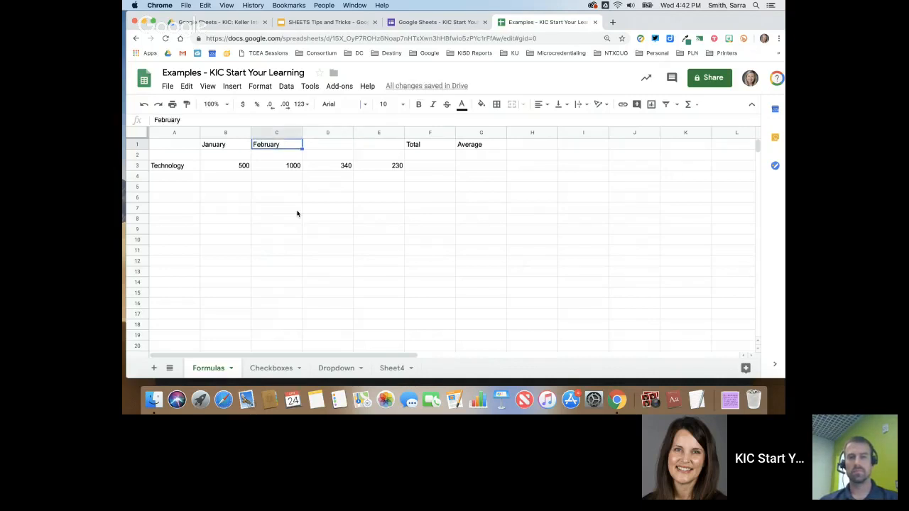
key("Left")
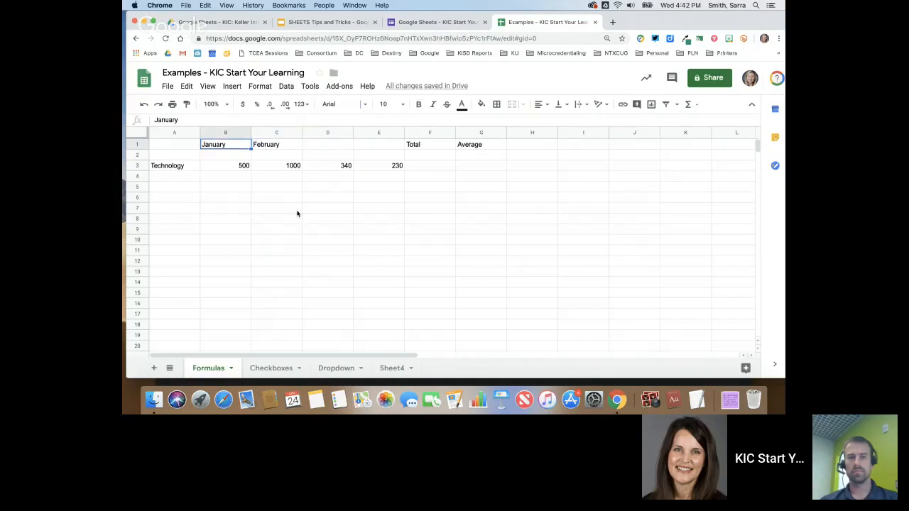
- Select the empty ranges B5:C5 and B8:C8 to demonstrate range selection
left_click(269, 189)
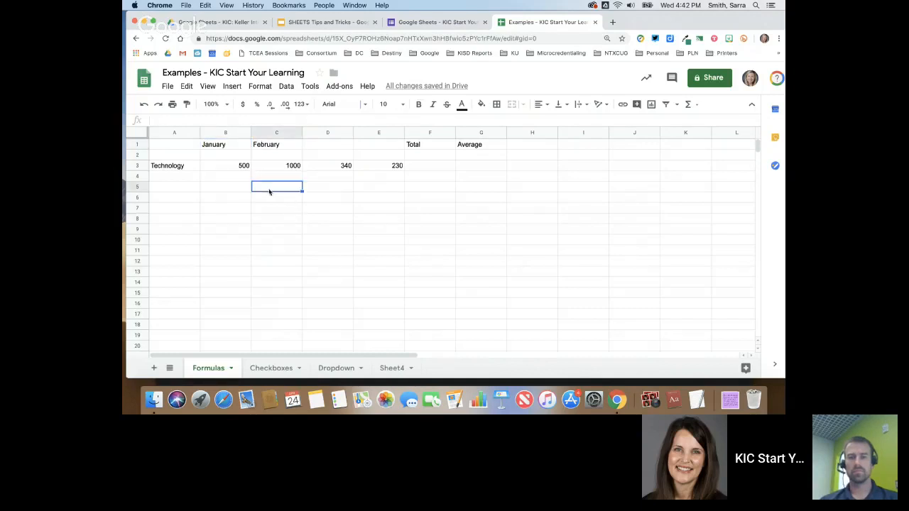
left_click(233, 147)
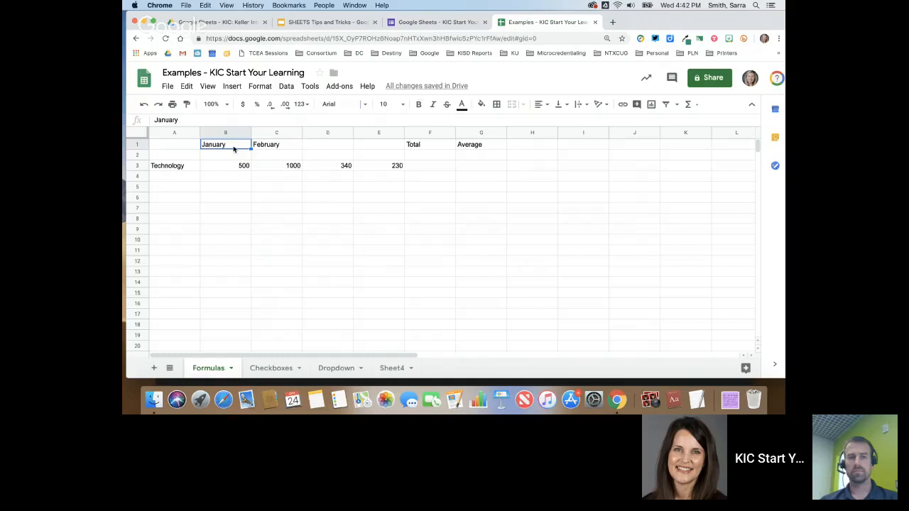
left_click(226, 183)
left_click_drag(227, 182, 282, 185)
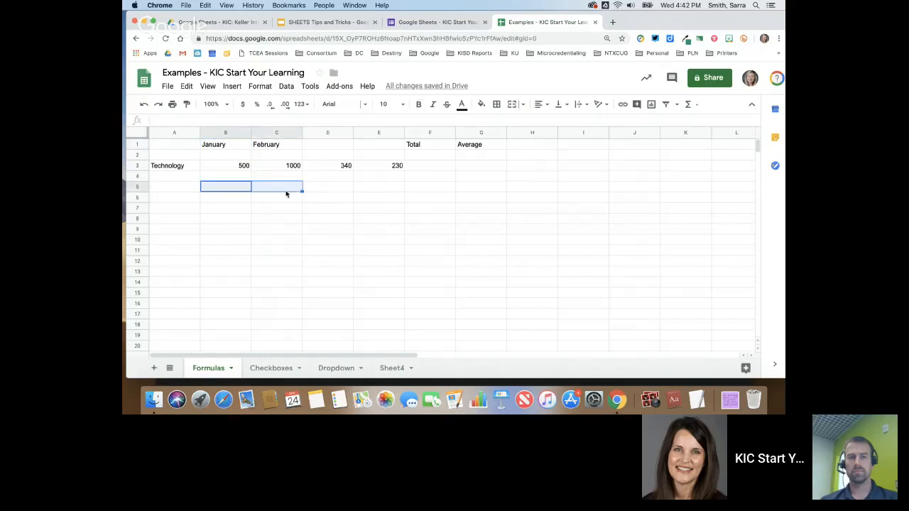
left_click_drag(231, 220, 272, 217)
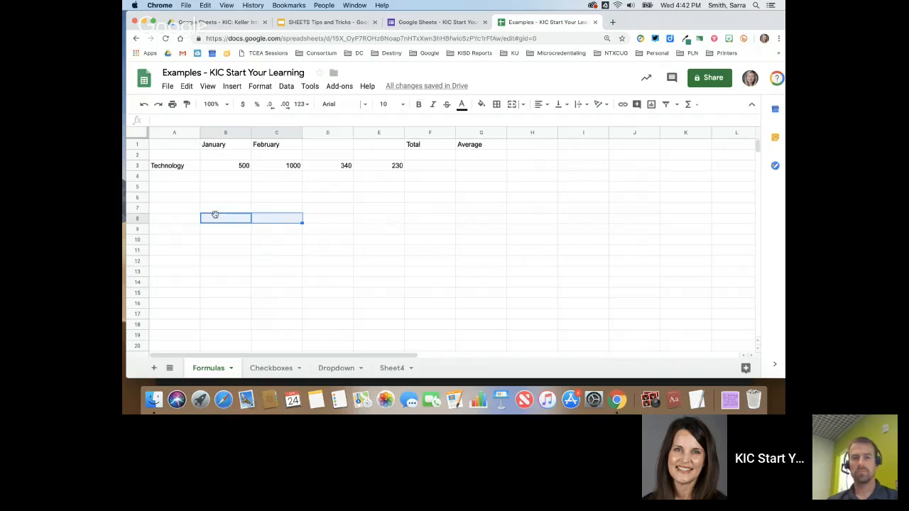
- Discard stray text in B8, then autofill March and April into D1:E1
type("sdfsdf")
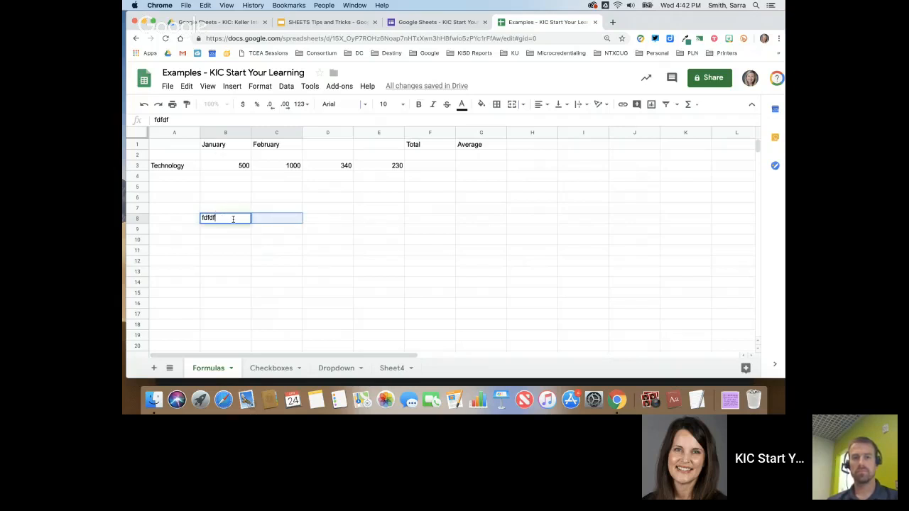
key("Escape")
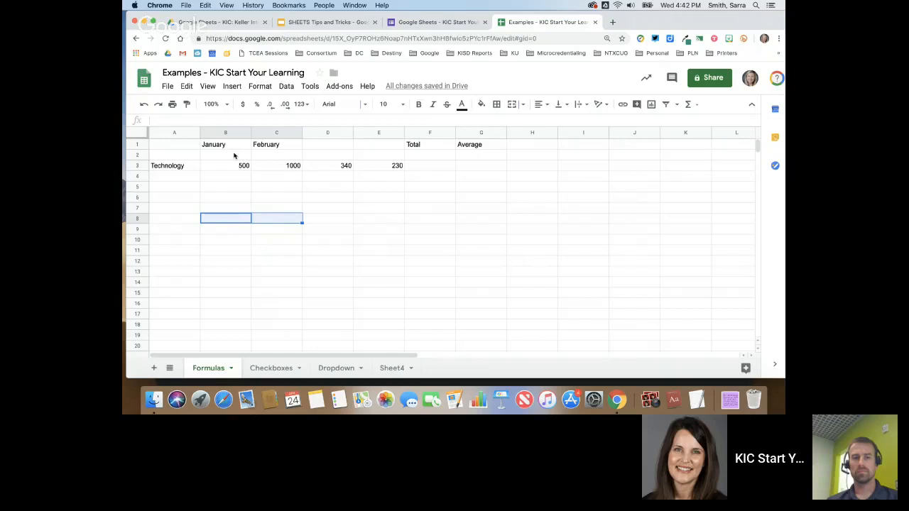
left_click_drag(220, 146, 274, 145)
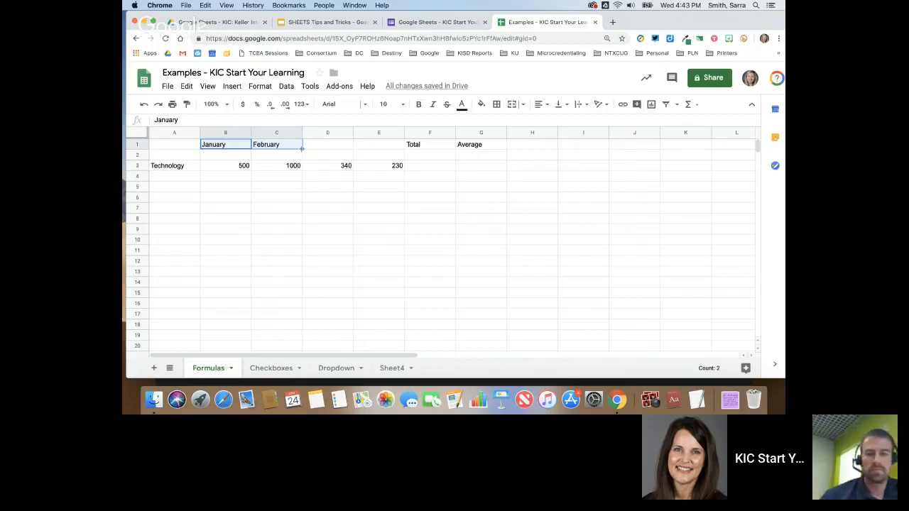
left_click_drag(302, 148, 370, 148)
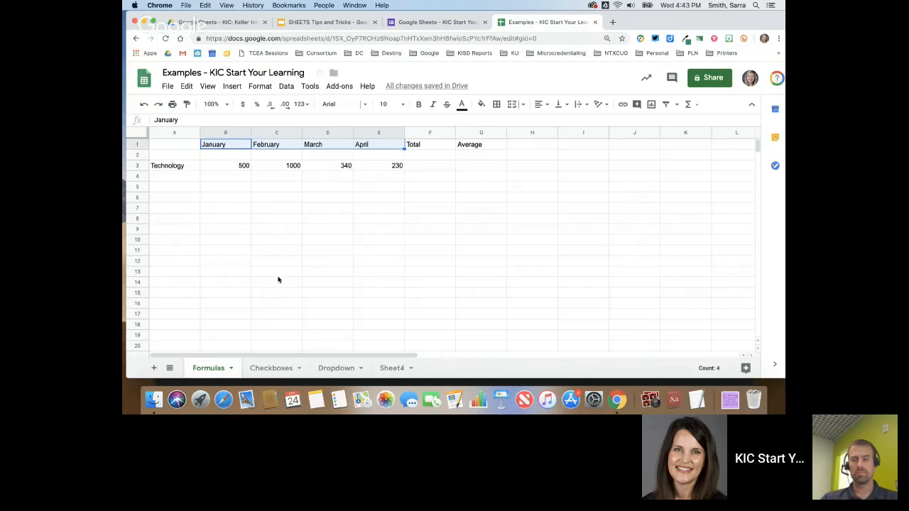
- Enter 5 and 10 in H6:H7 and drag-fill the series down to 35 in H12
left_click(526, 196)
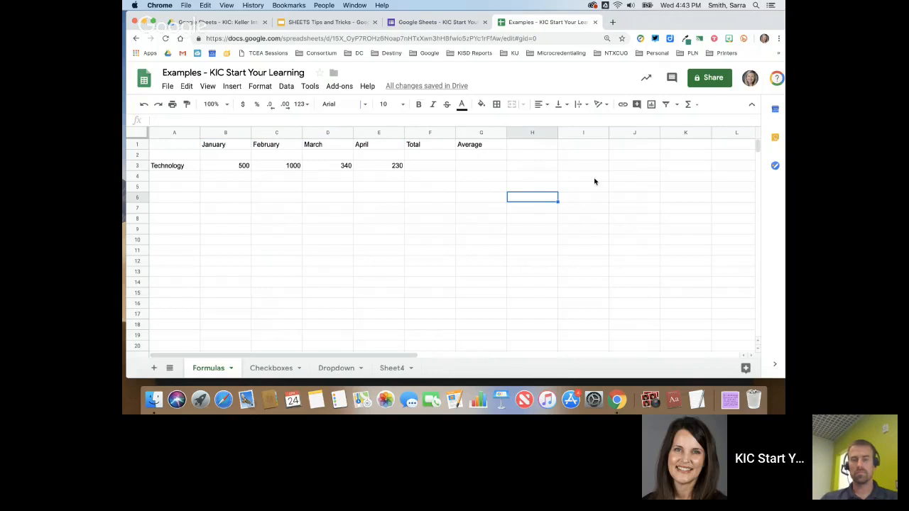
type("5")
key("Return")
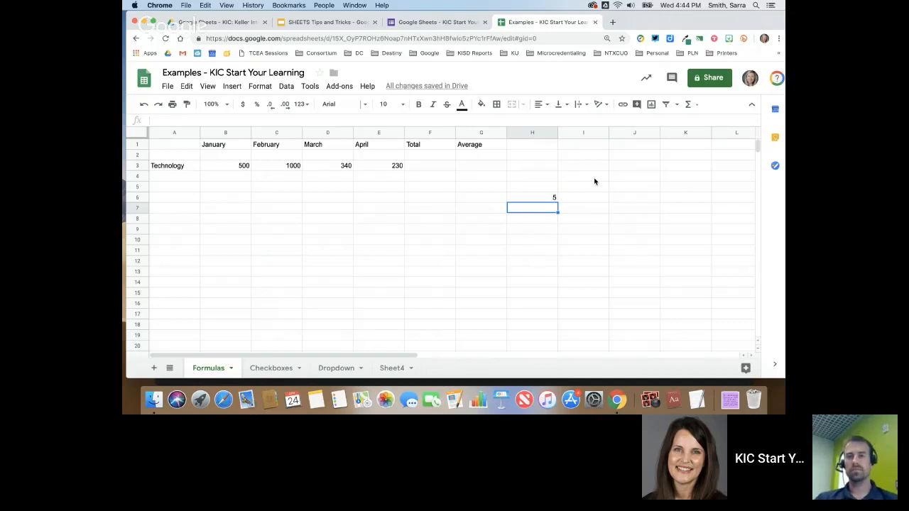
type("10")
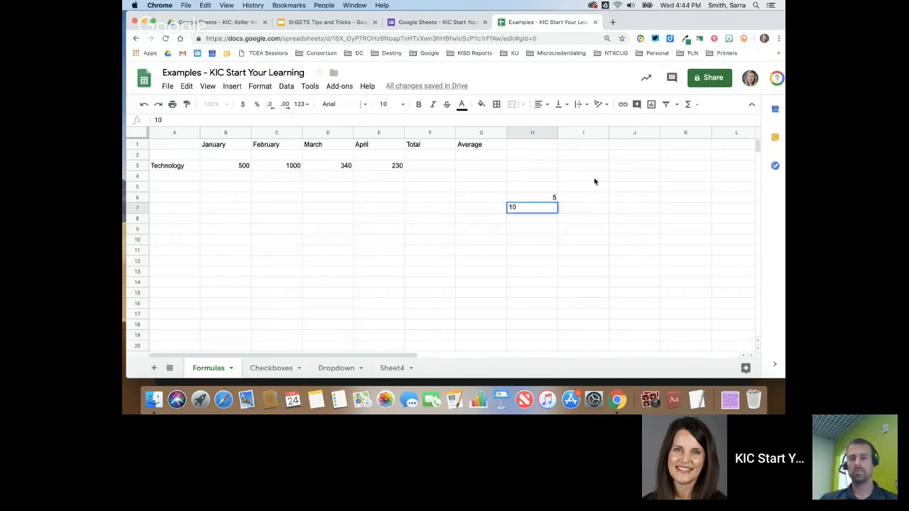
key("Return")
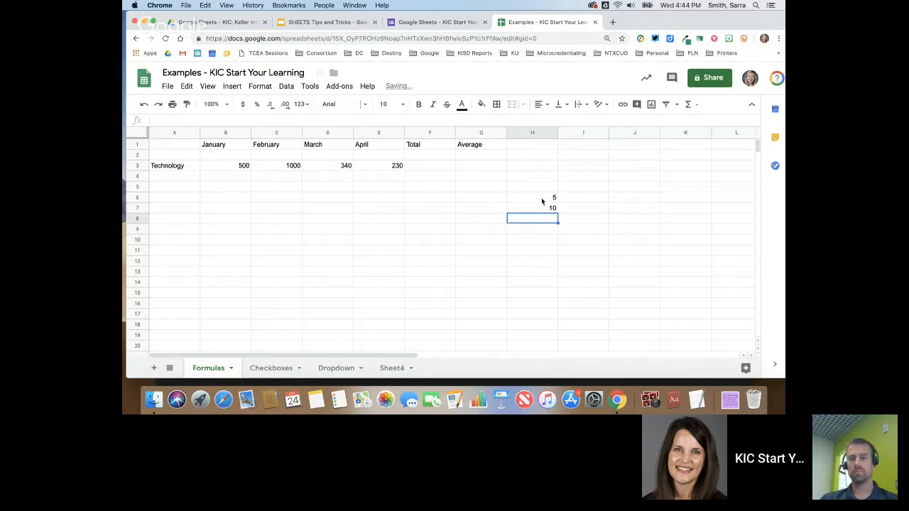
left_click_drag(541, 198, 542, 209)
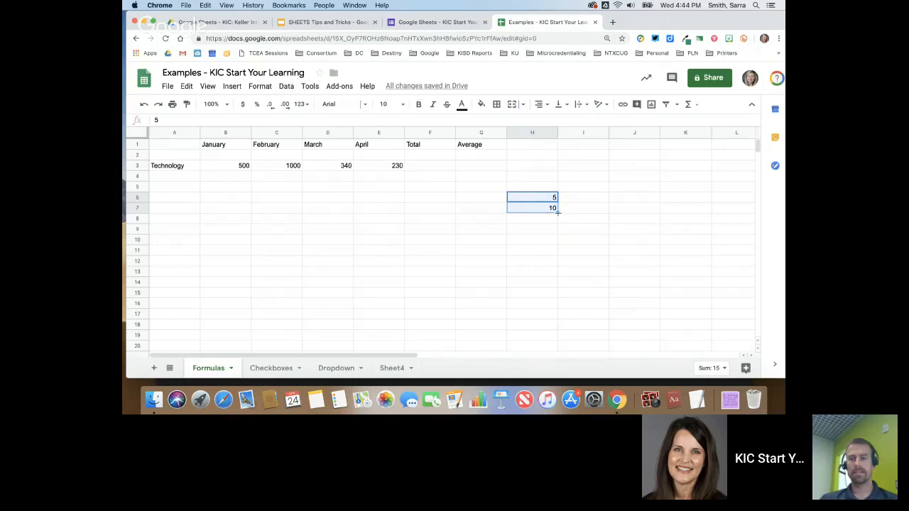
left_click_drag(557, 212, 555, 262)
left_click_drag(555, 263, 555, 263)
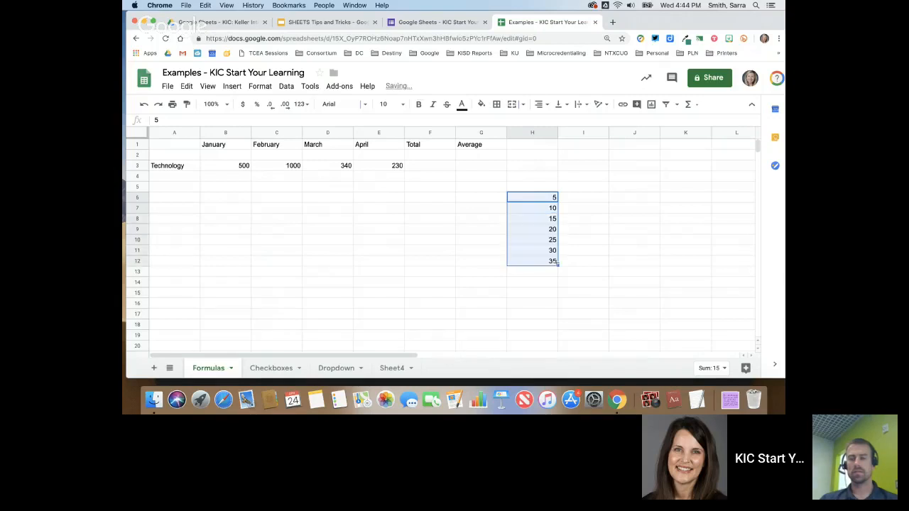
left_click(585, 221)
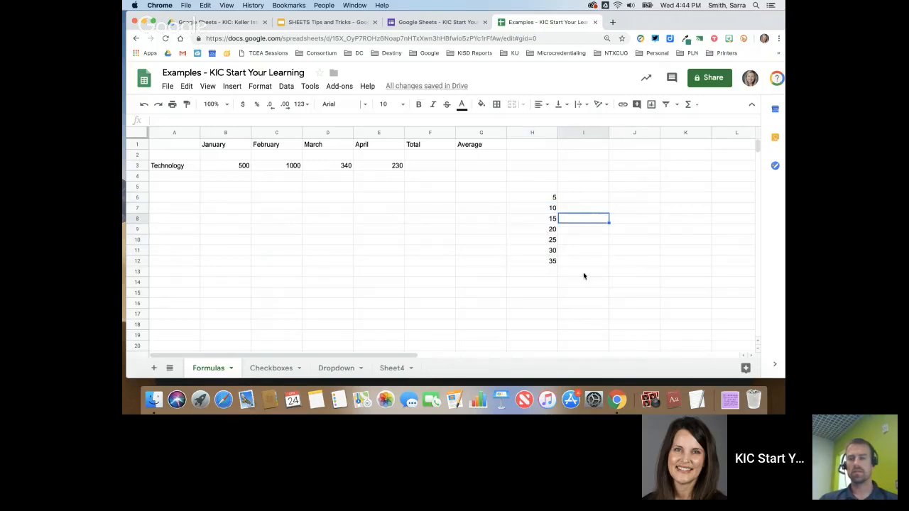
left_click(502, 249)
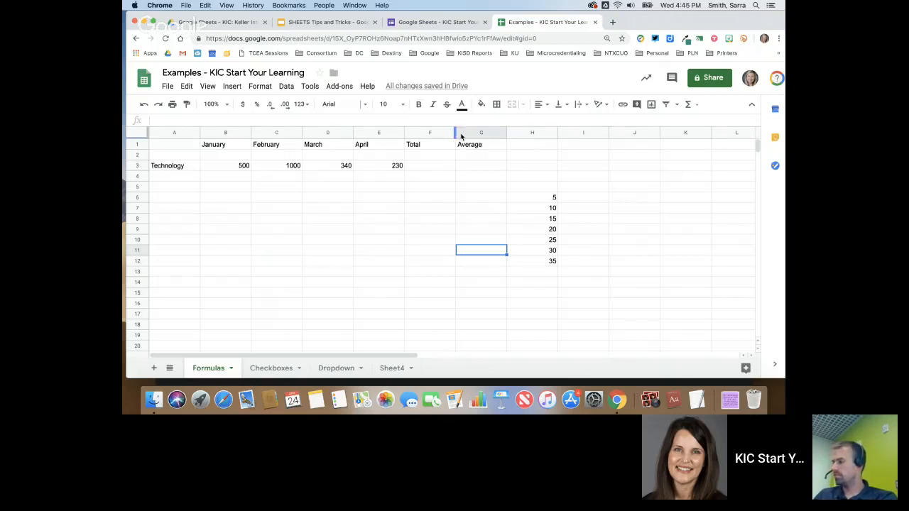
- Undo the H6:H12 number series and label A2 'Supplies'
left_click(145, 105)
left_click(146, 105)
left_click(146, 105)
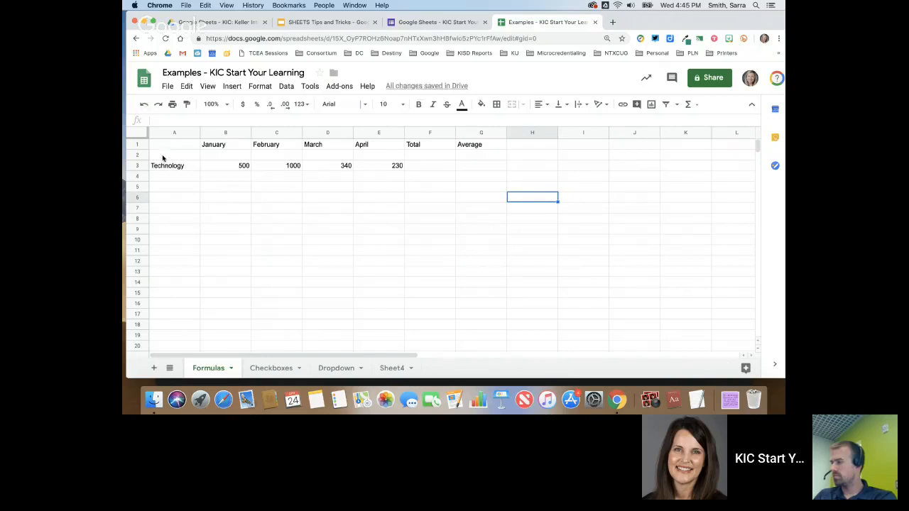
left_click(164, 156)
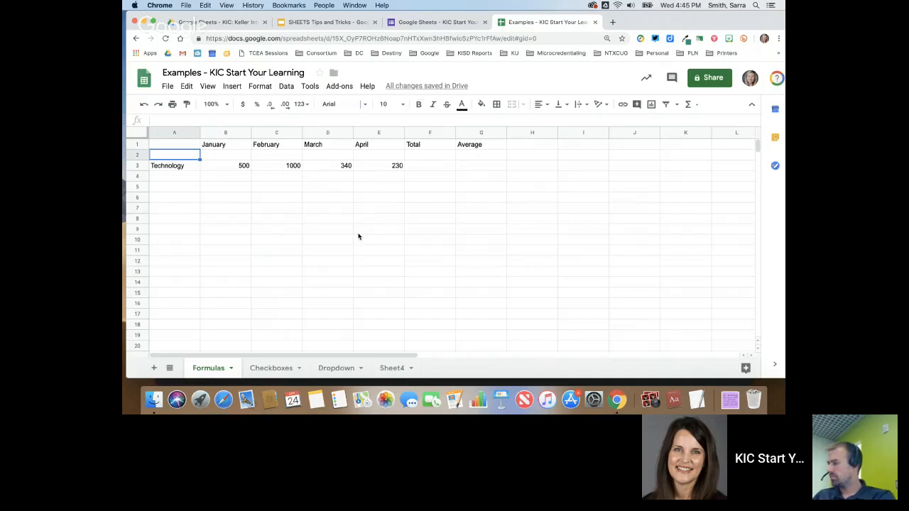
type("S")
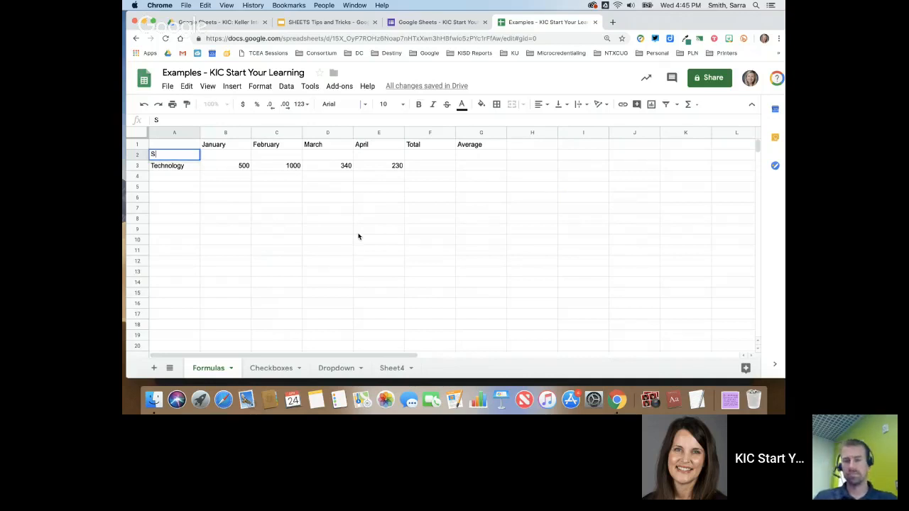
type("upplies")
key("Tab")
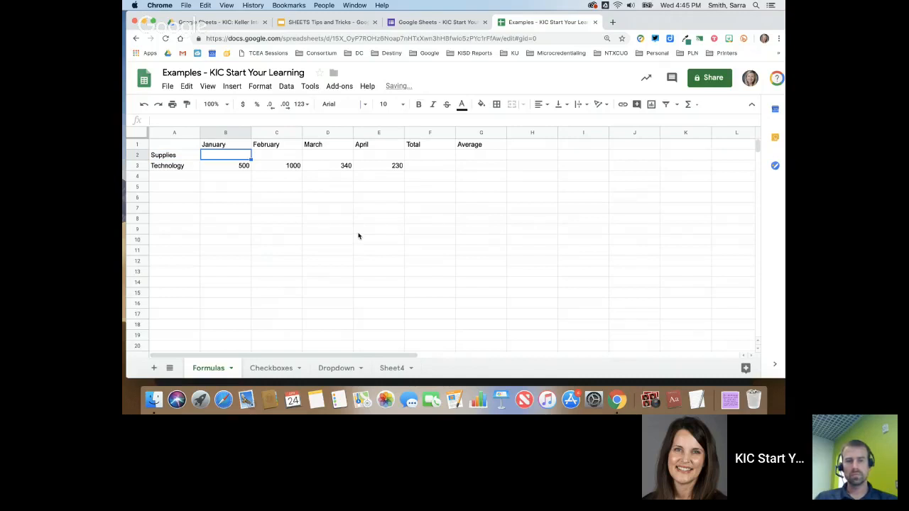
- Enter Supplies amounts 40, 20, 55 and 35 across B2:E2
type("40")
key("Tab")
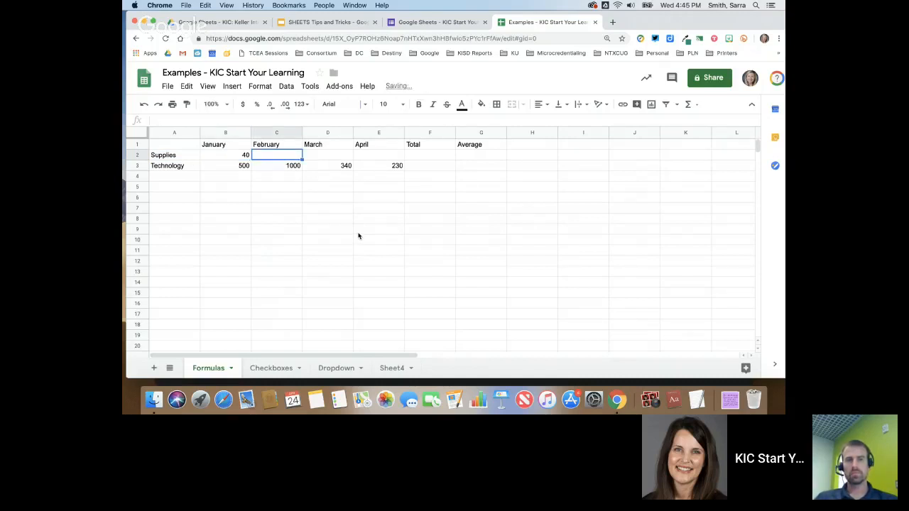
type("20")
key("Tab")
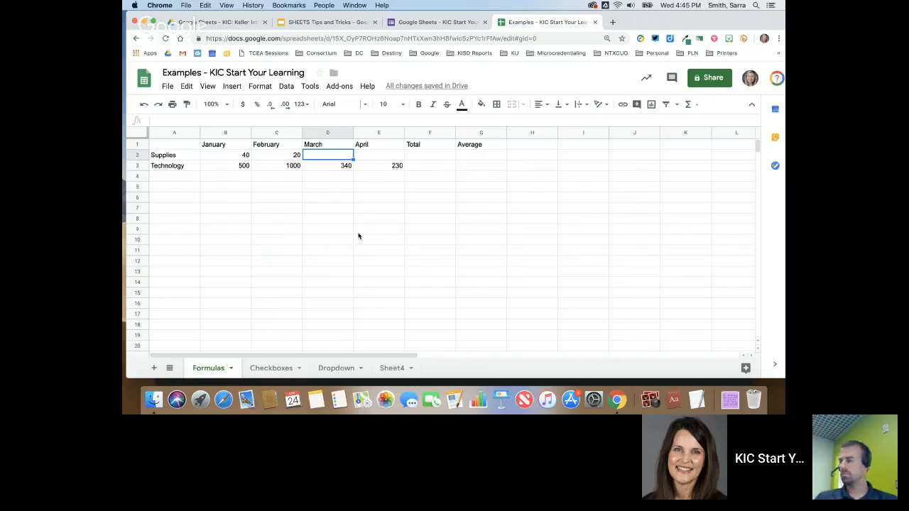
type("55")
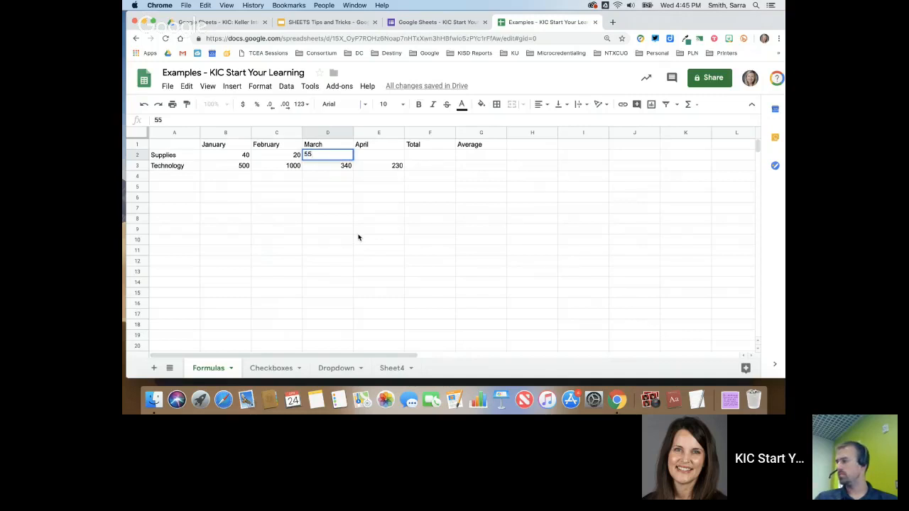
key("Tab")
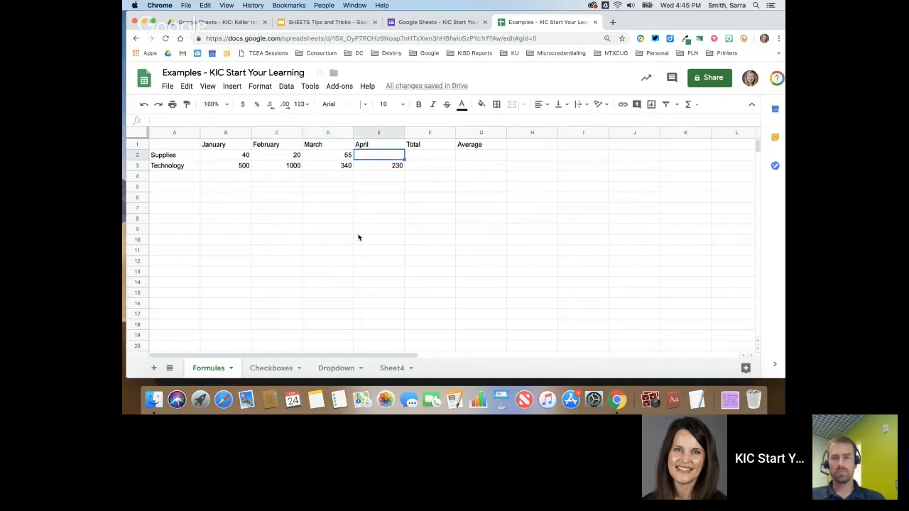
type("35")
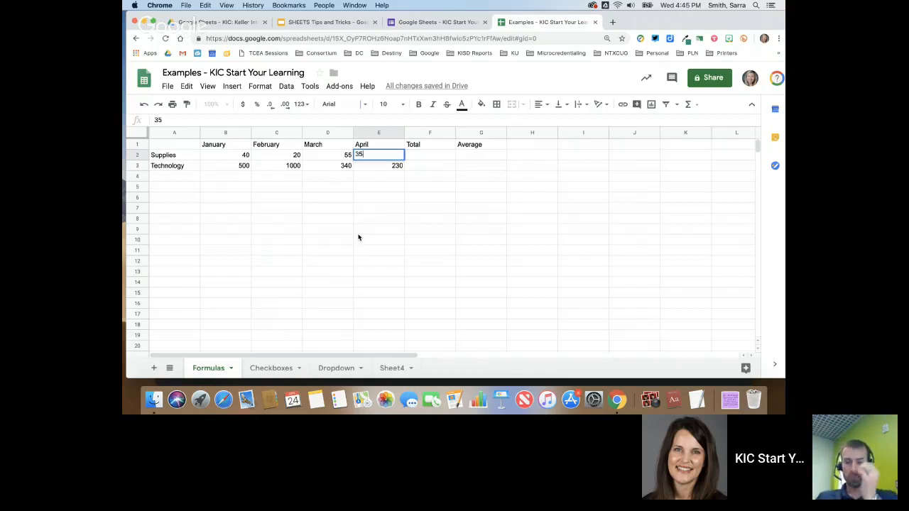
key("Tab")
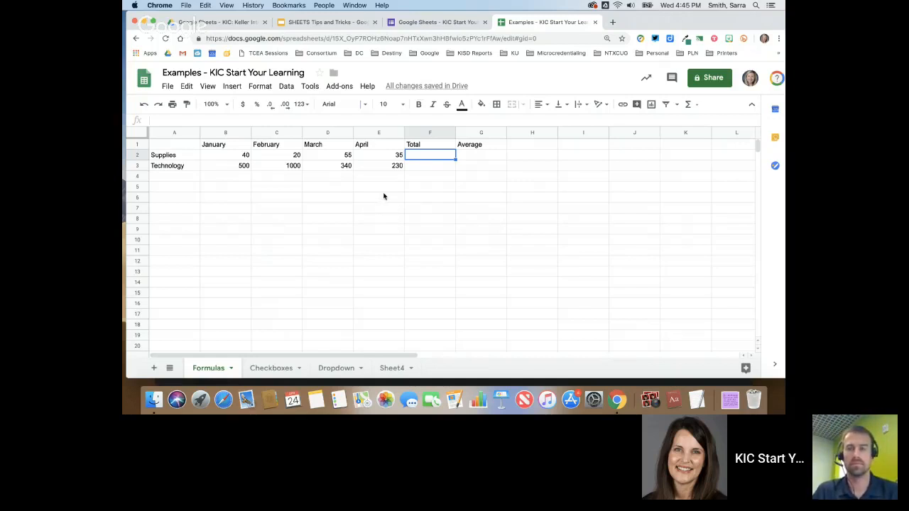
type("=")
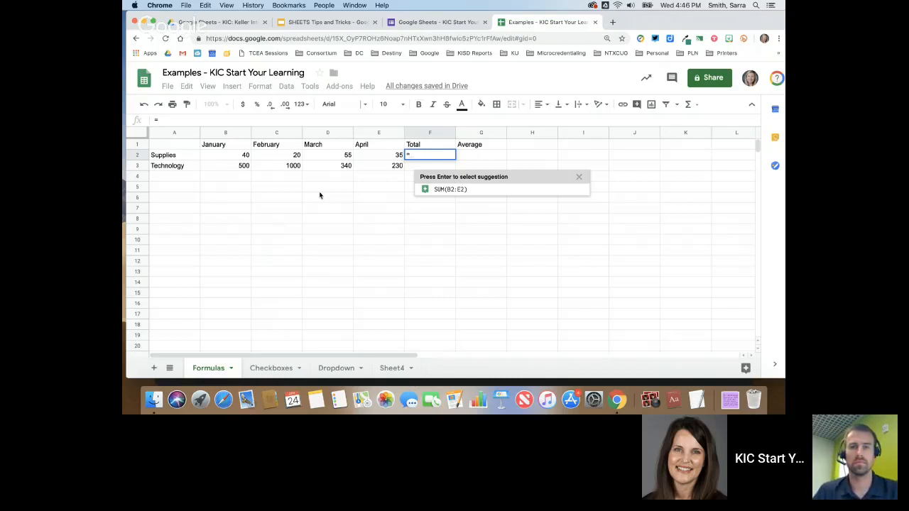
- Build =B2+C2+D2+E2 in F2 to total the Supplies amounts to 150
left_click(246, 159)
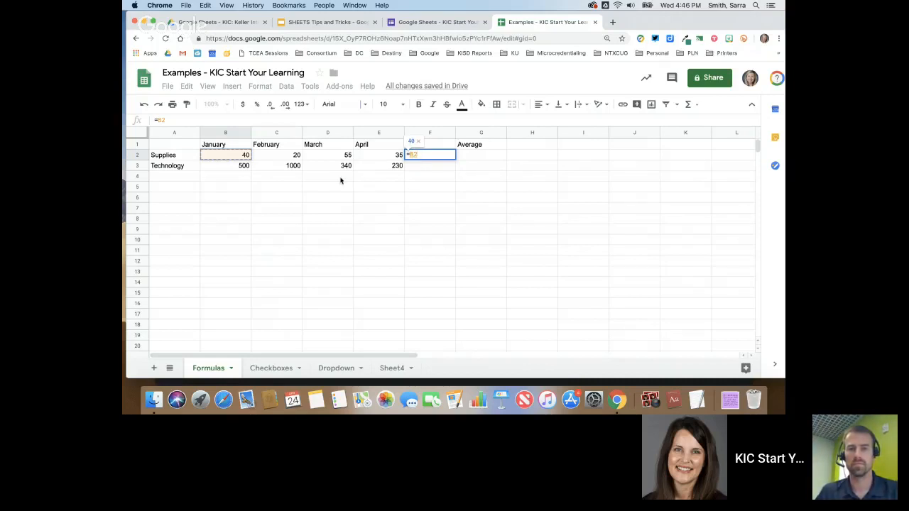
type("+")
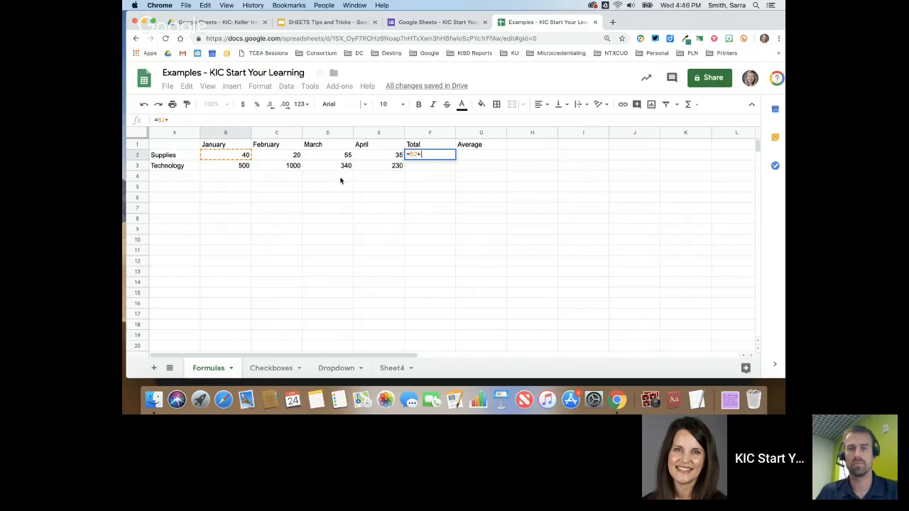
left_click(291, 158)
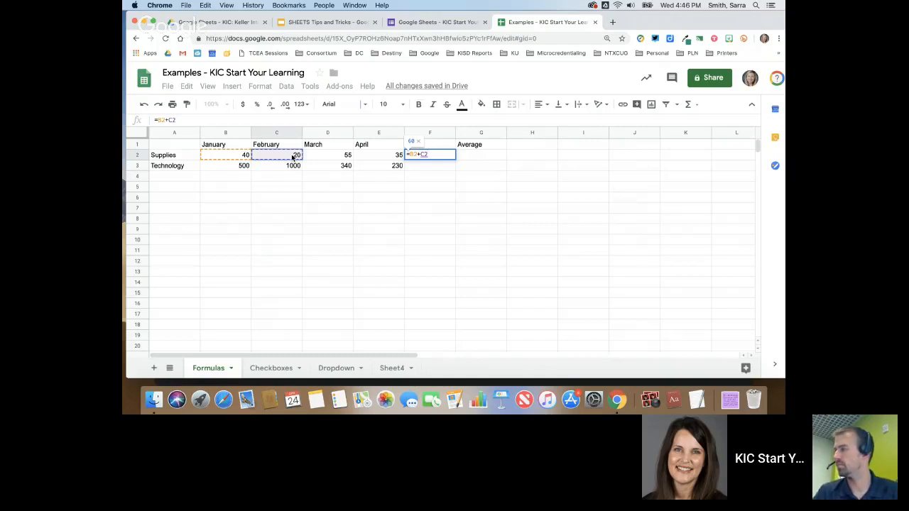
type("+")
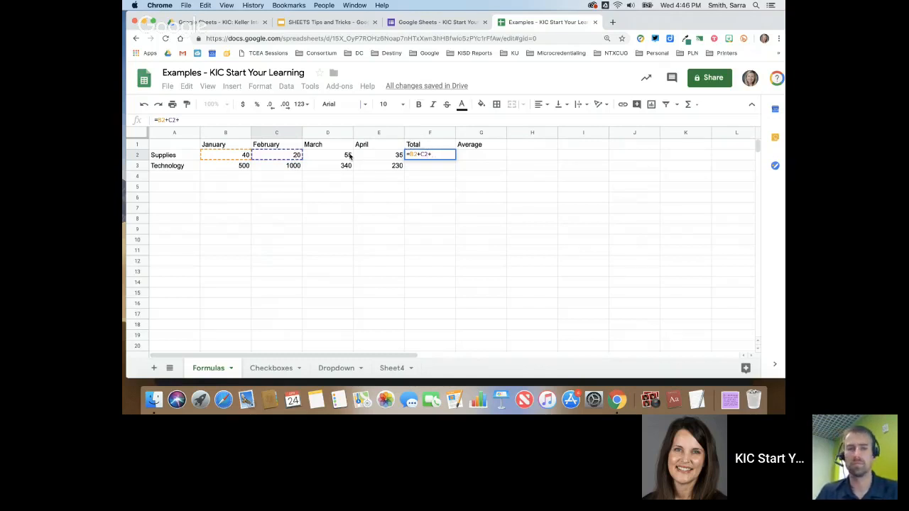
left_click(346, 158)
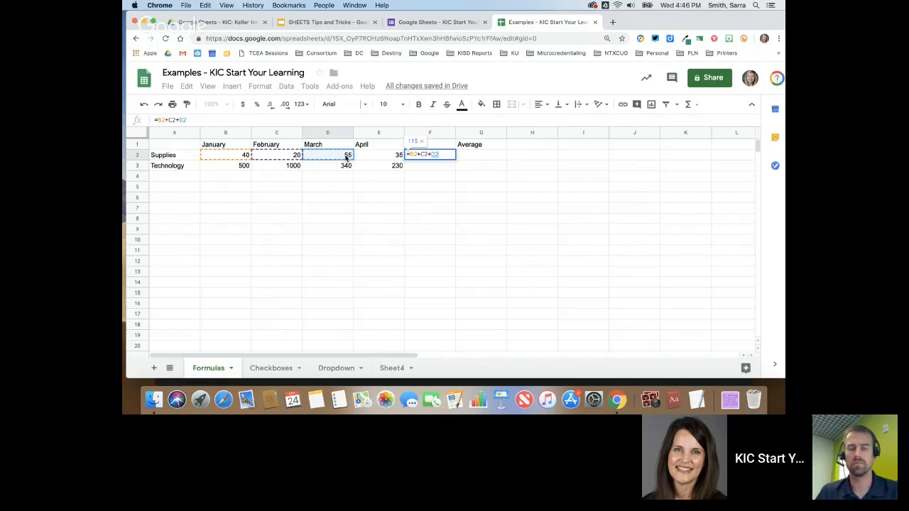
type("+")
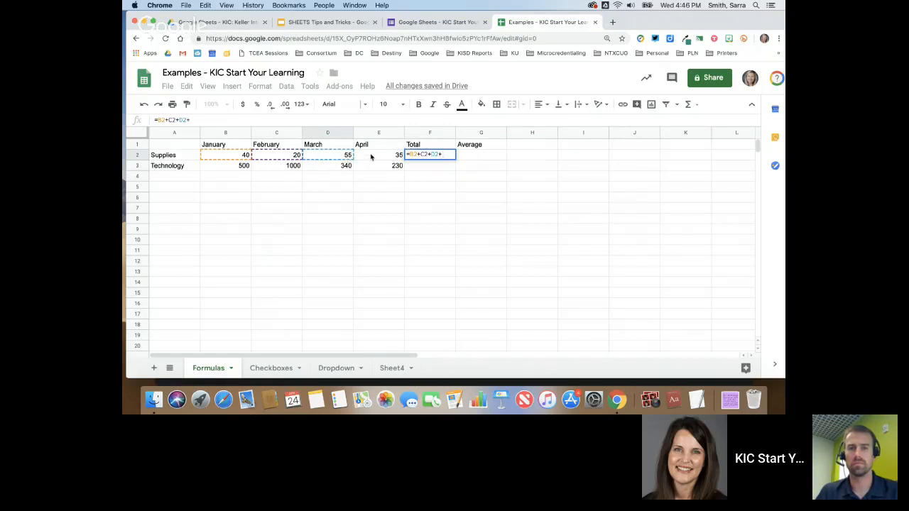
left_click(375, 157)
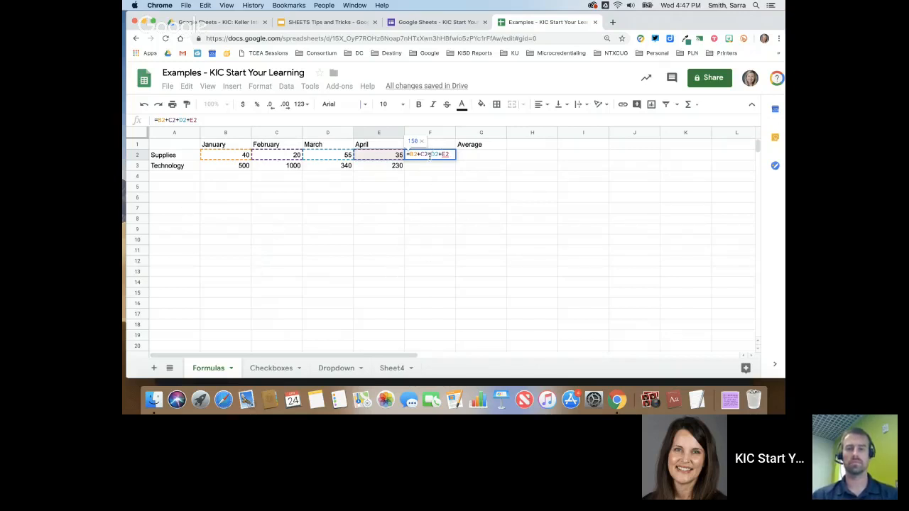
key("Return")
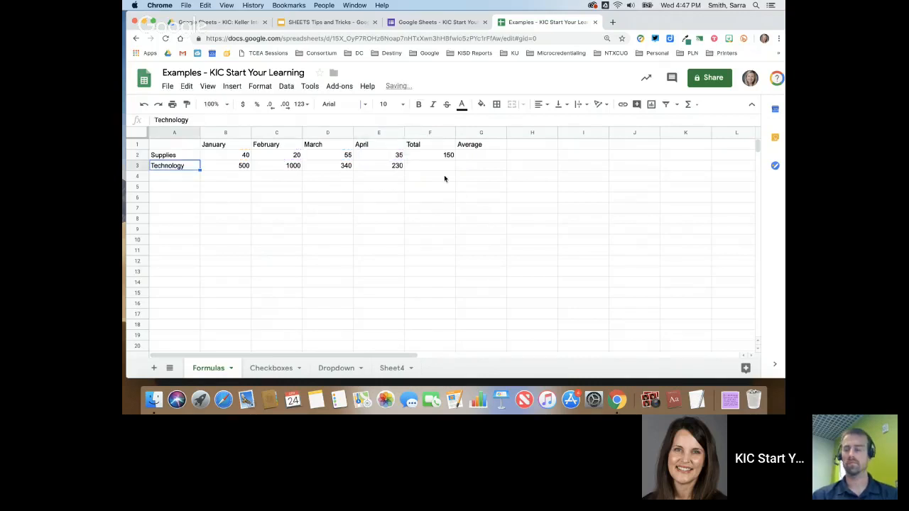
- Change C2 from 20 to 25 and confirm the F2 total becomes 155
left_click(446, 156)
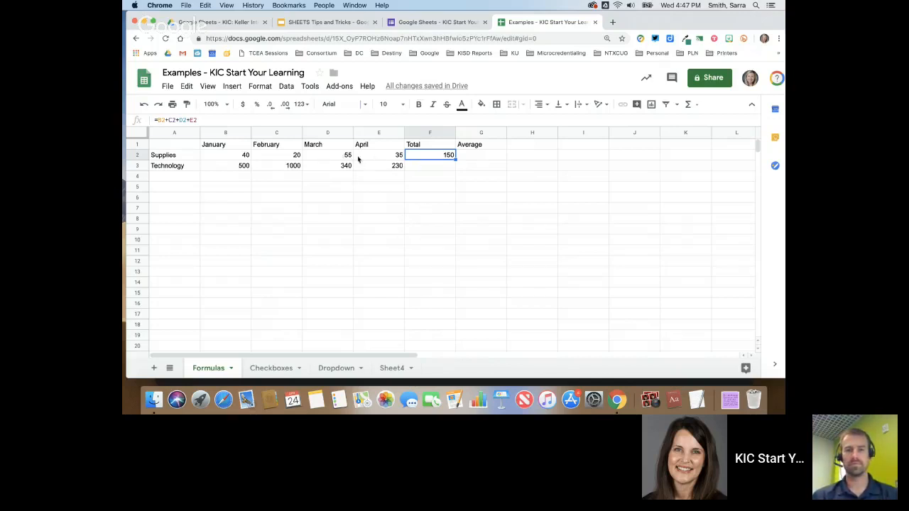
left_click(291, 157)
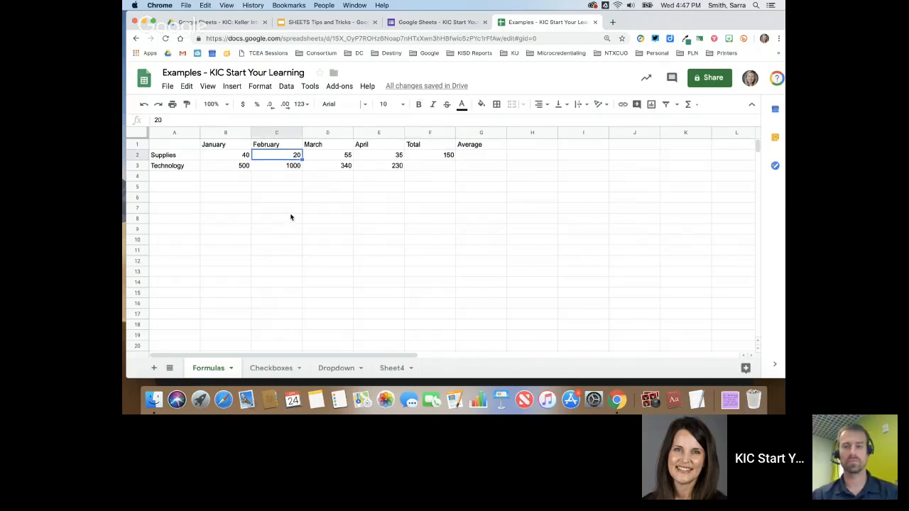
type("25")
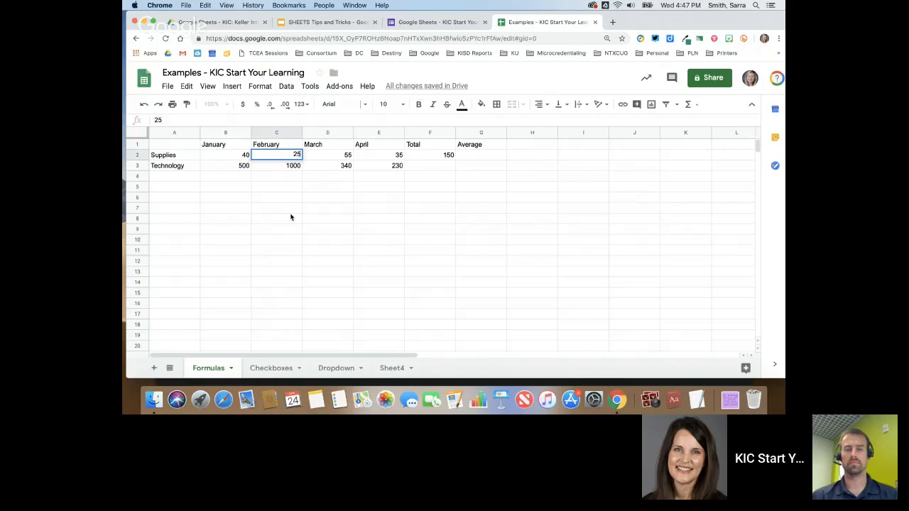
key("Return")
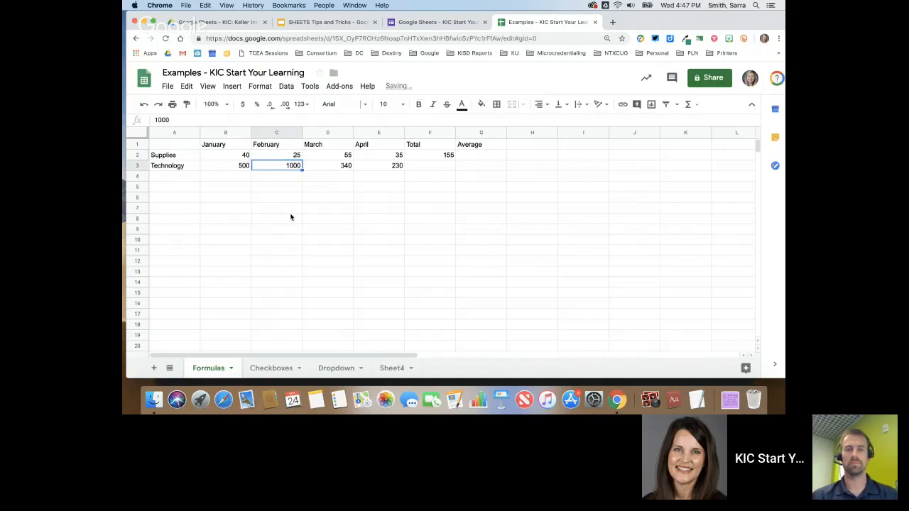
left_click(445, 158)
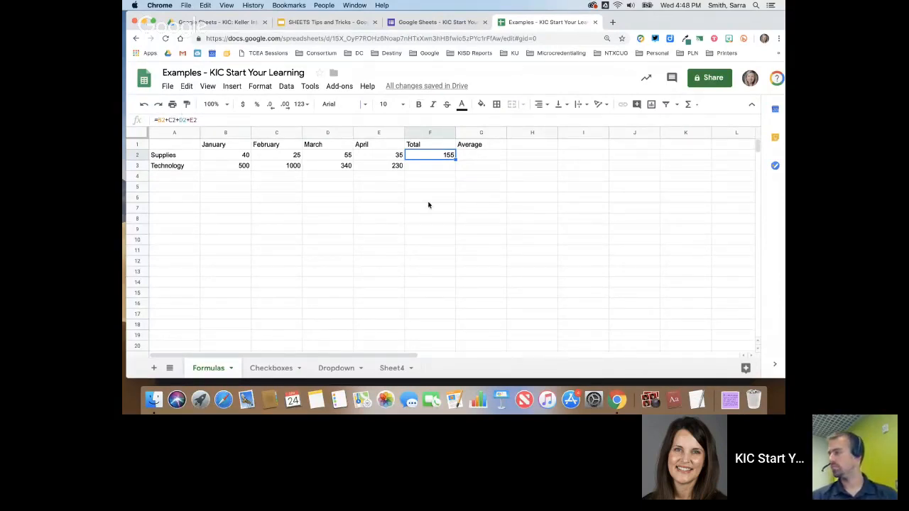
- Replace F2's addition formula with =SUM(B2:E2), still totalling 155
key("Delete")
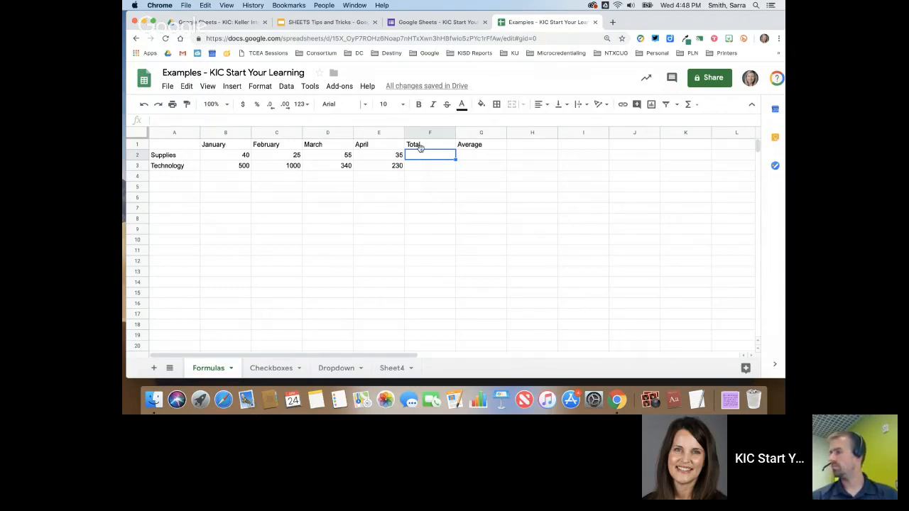
left_click(694, 106)
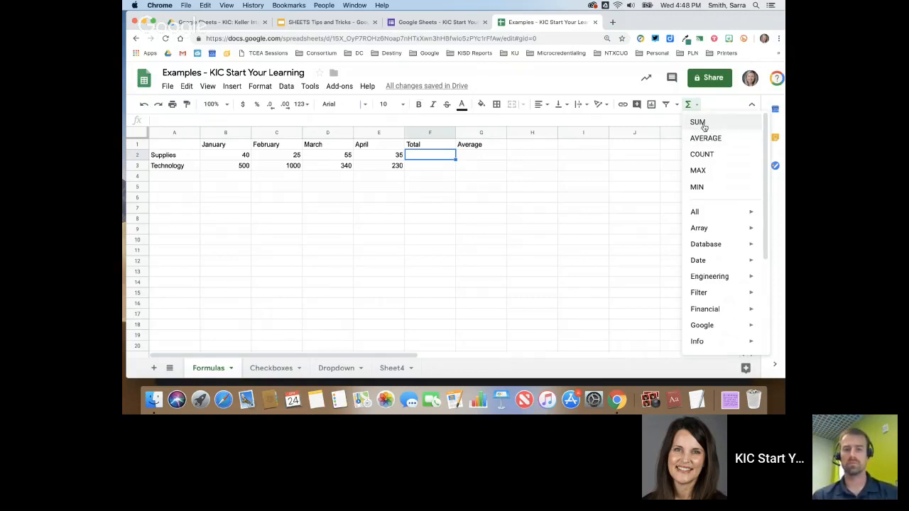
left_click(698, 123)
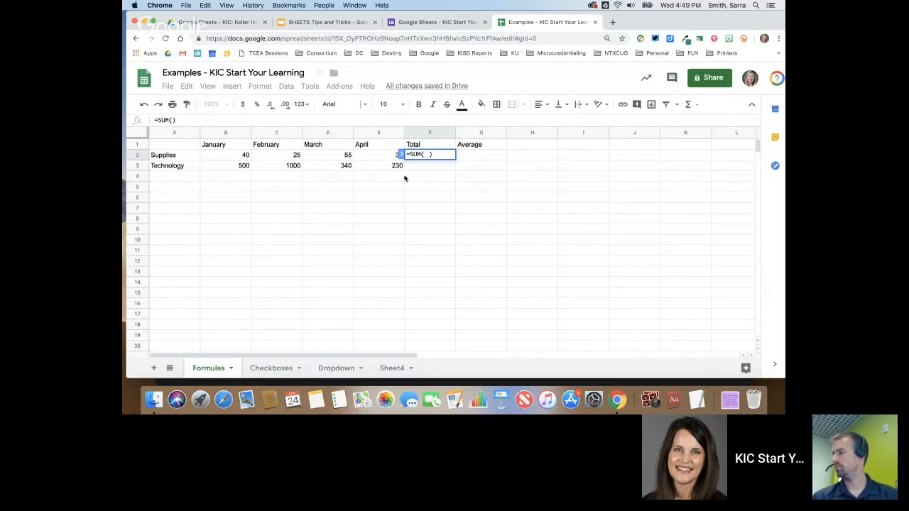
left_click_drag(246, 156, 380, 157)
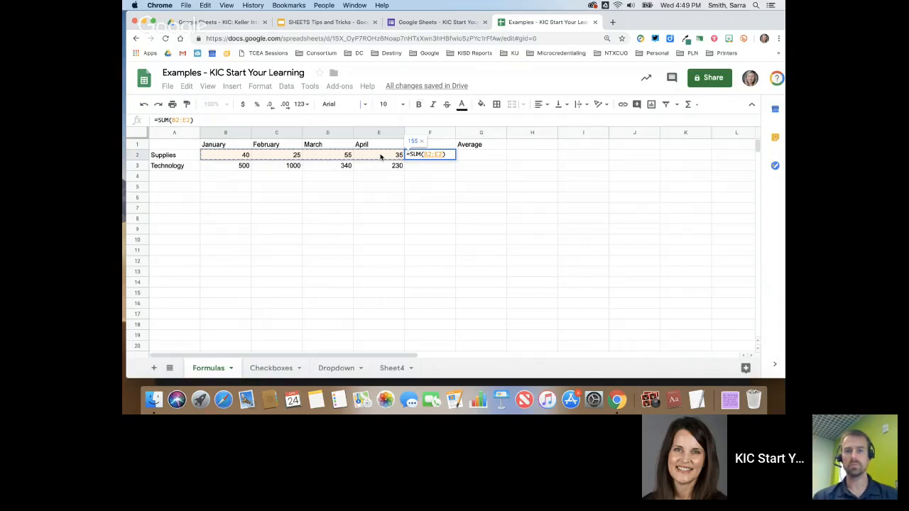
type(")")
key("Return")
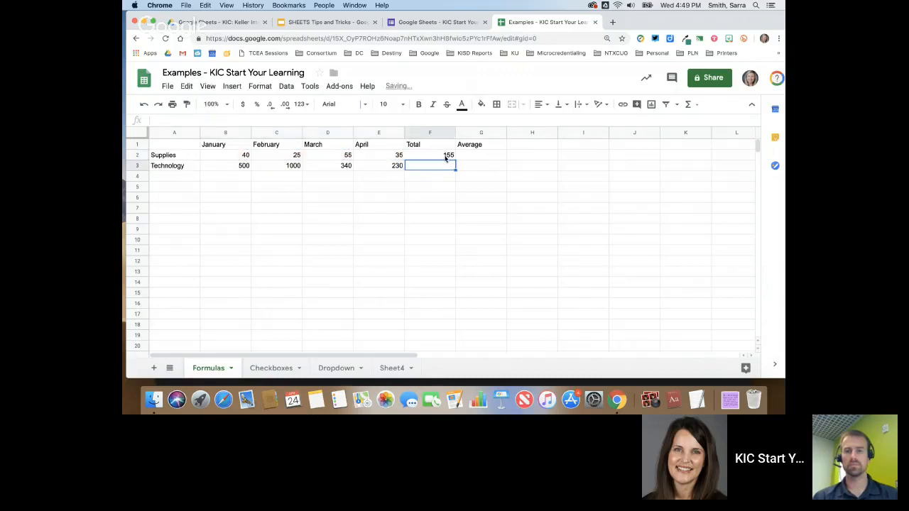
left_click(446, 157)
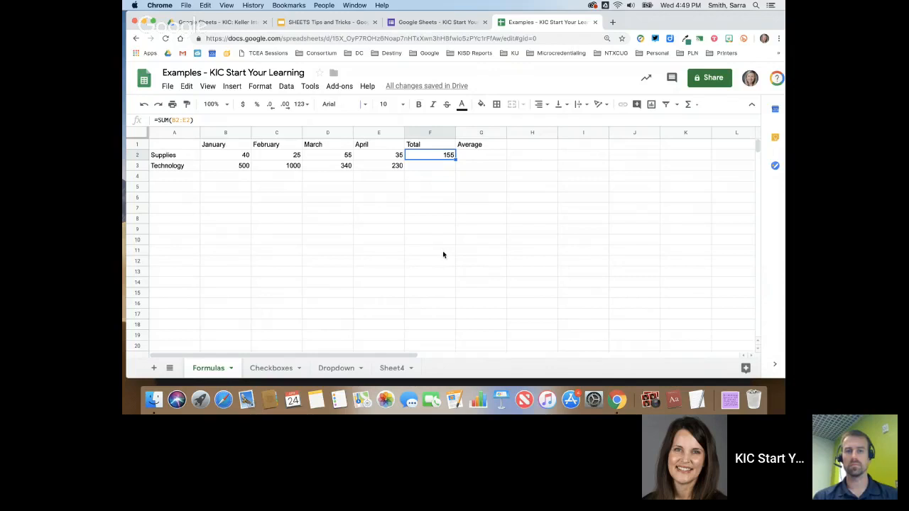
- Enter =AVERAGE(B2:F2) in G2, giving a Supplies average of 62
left_click(480, 156)
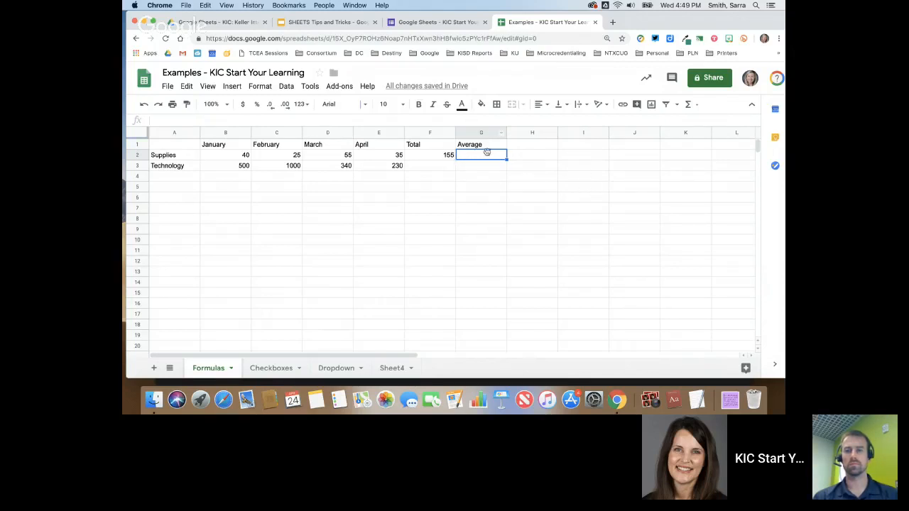
left_click(690, 105)
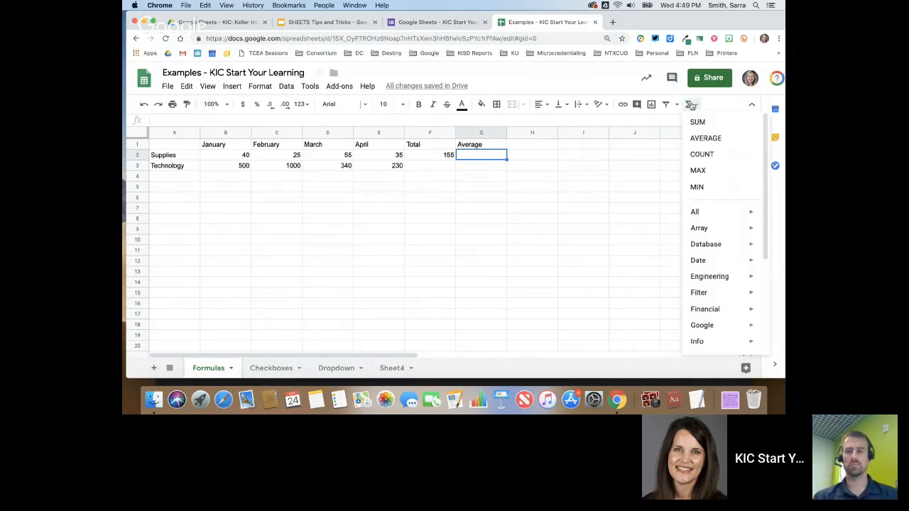
left_click(700, 139)
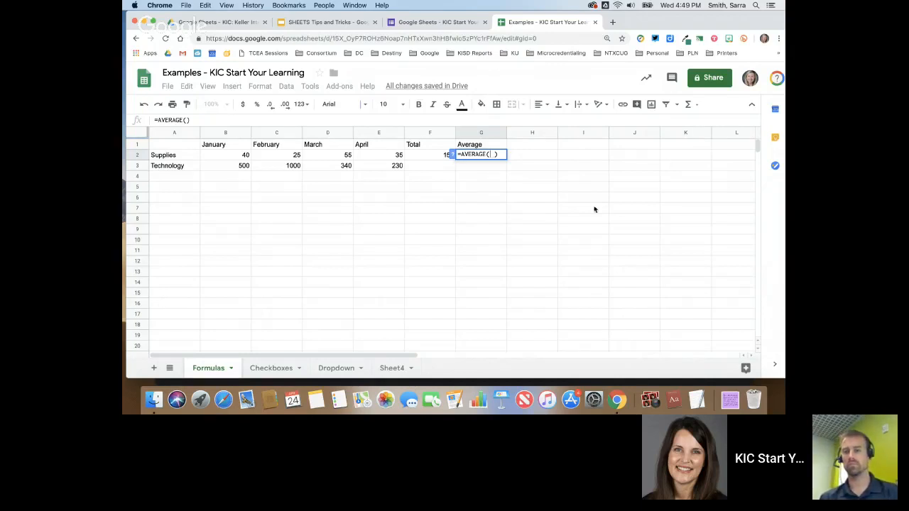
left_click_drag(232, 158, 419, 158)
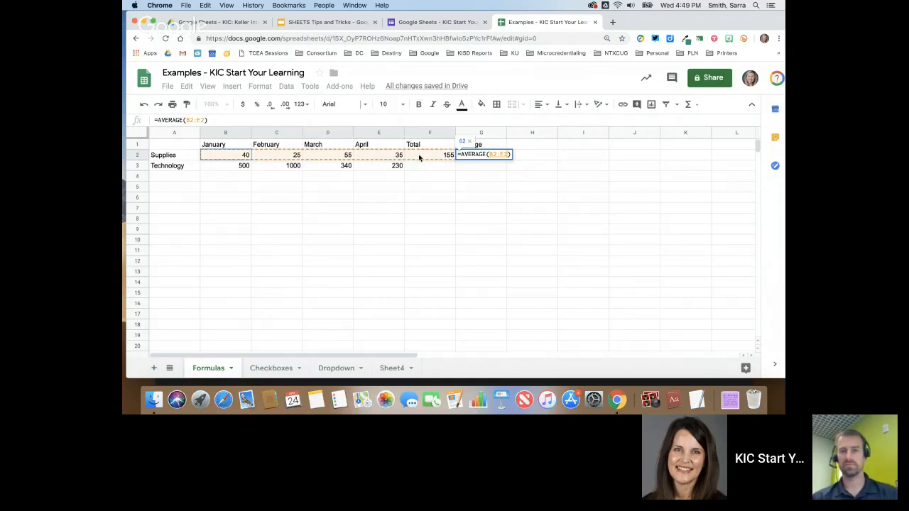
left_click_drag(419, 157, 424, 157)
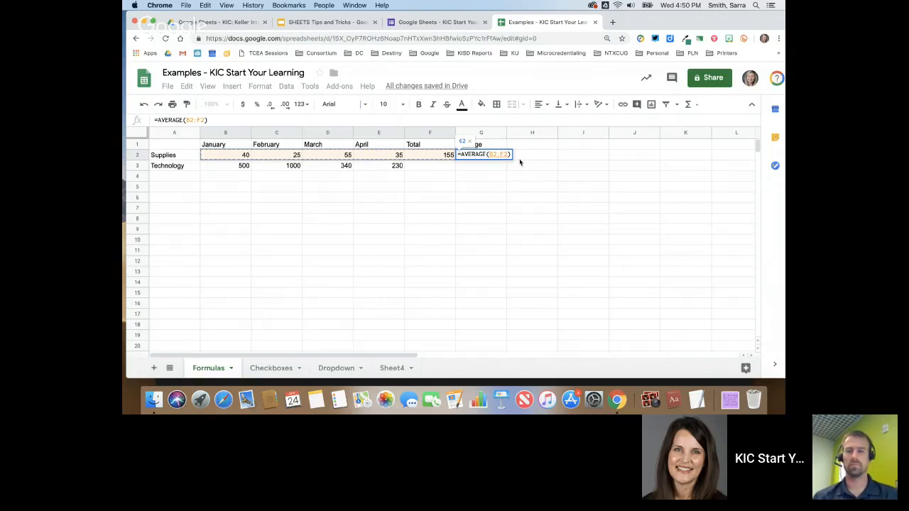
key("Return")
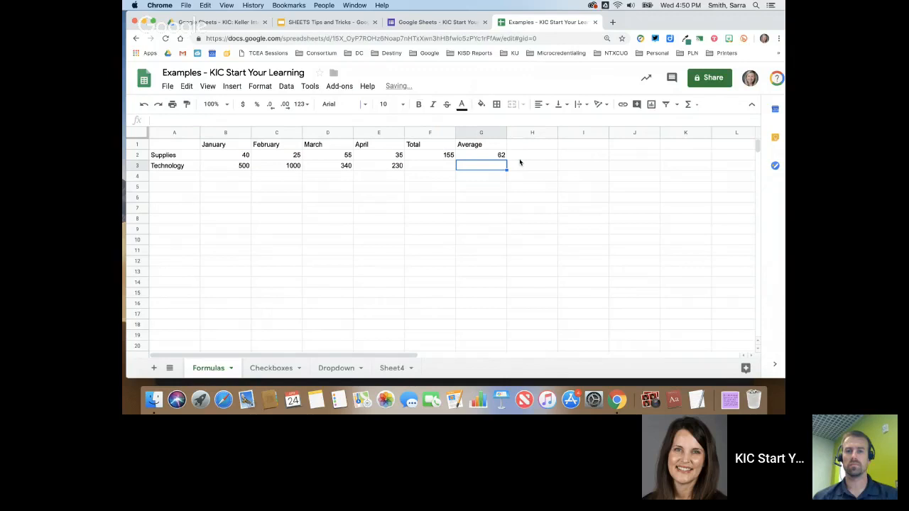
left_click(450, 156)
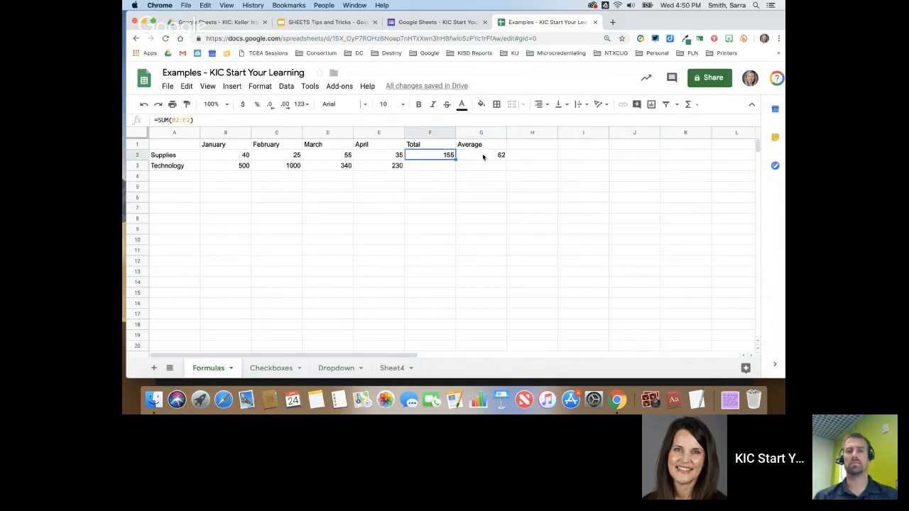
left_click(484, 156)
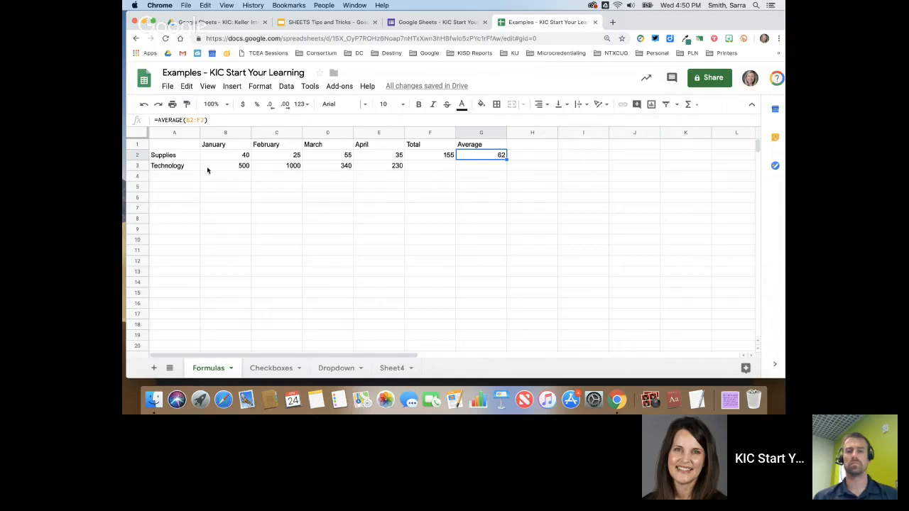
left_click(441, 159)
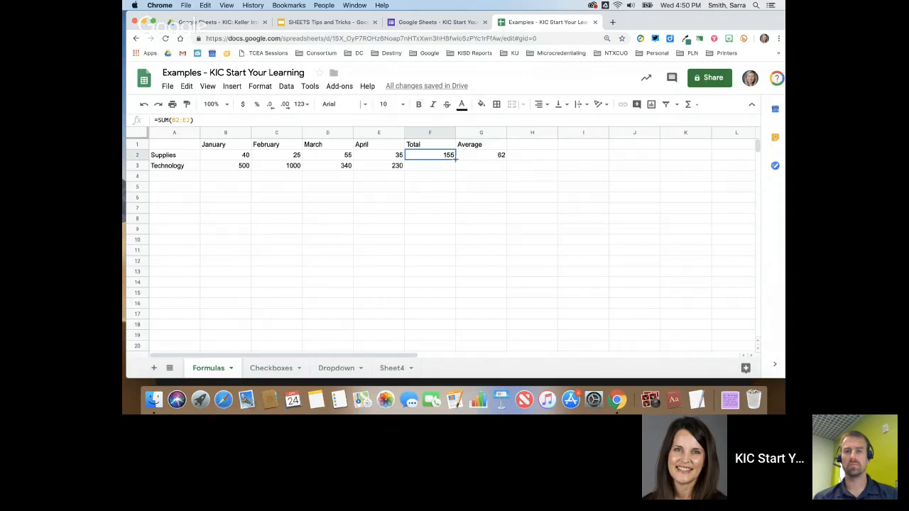
- Fill the F2 total formula down to F3, giving a Technology total of 2070
left_click_drag(455, 160, 454, 170)
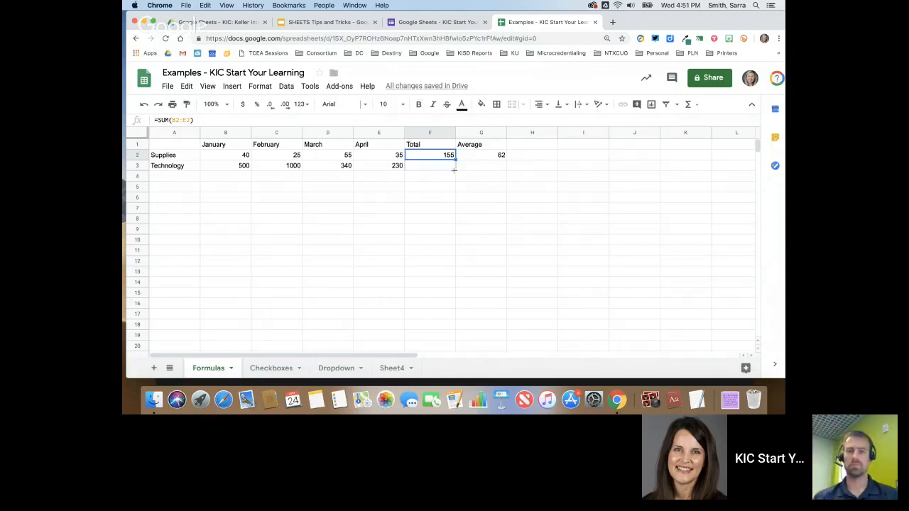
left_click_drag(454, 170, 455, 171)
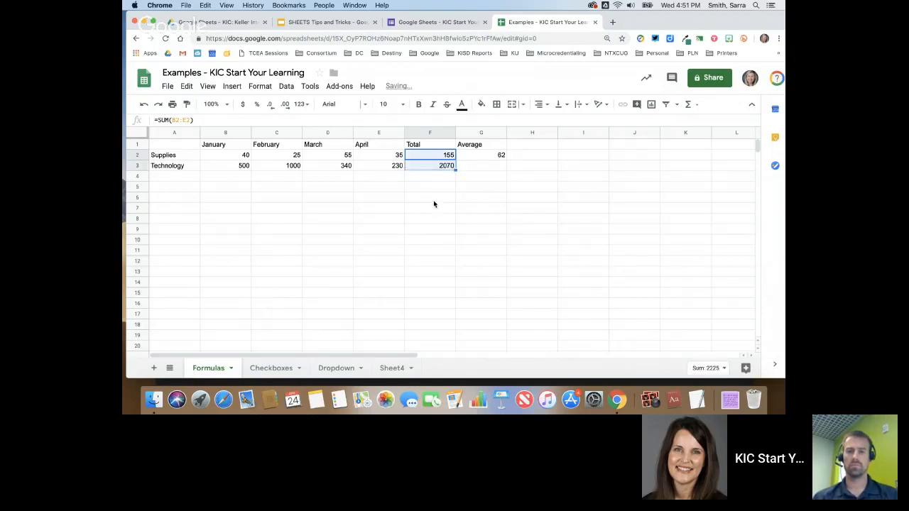
left_click(435, 198)
left_click(441, 164)
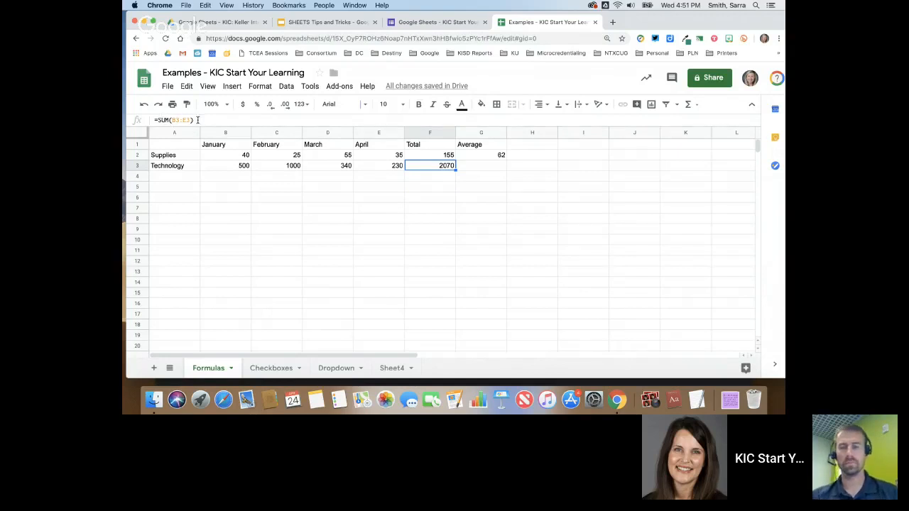
left_click(428, 158)
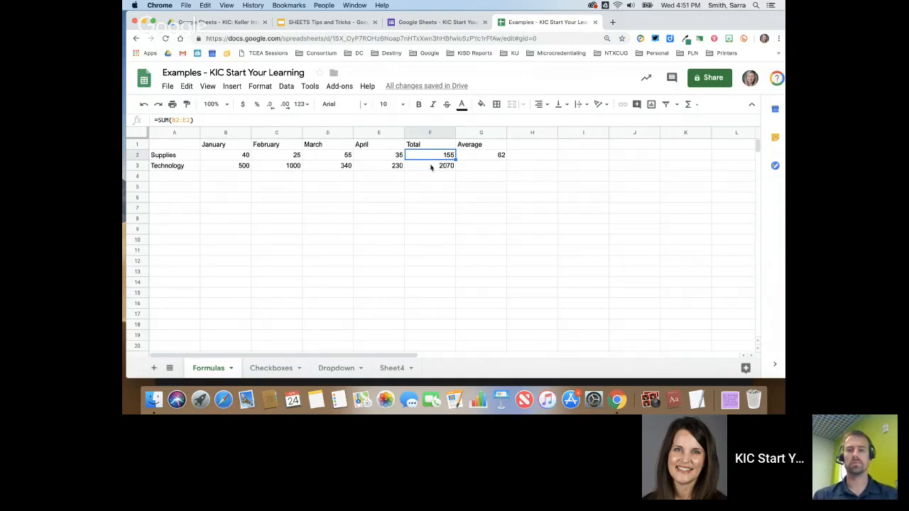
left_click(430, 168)
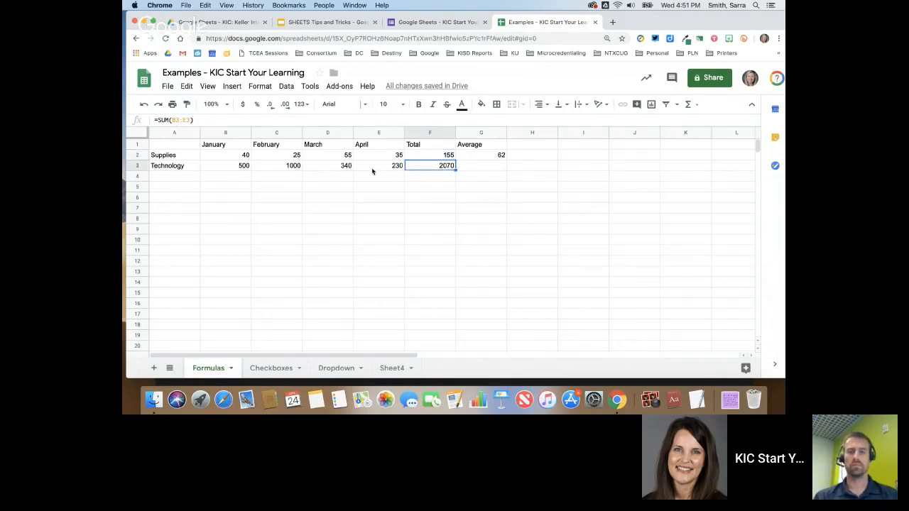
- Fill the G2 average down to G3 for an 828 average, then switch to Hangouts
left_click(499, 155)
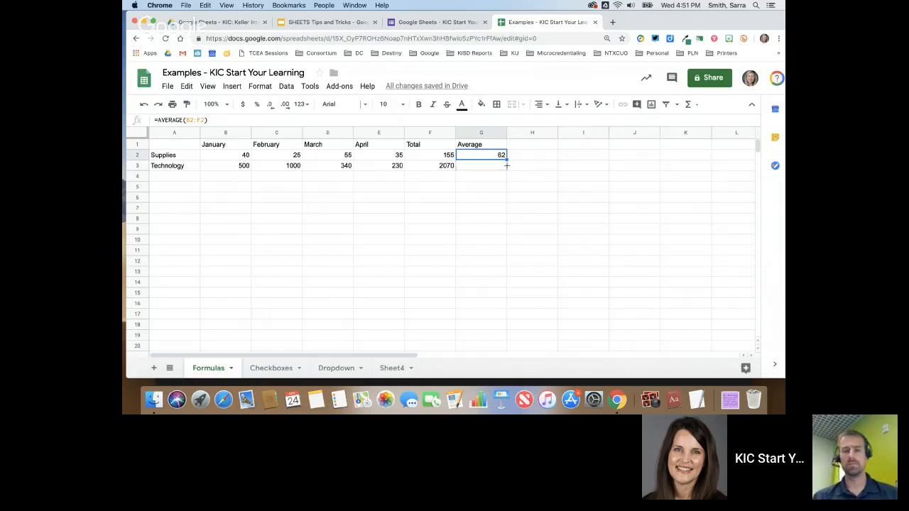
double_click(506, 164)
left_click(501, 186)
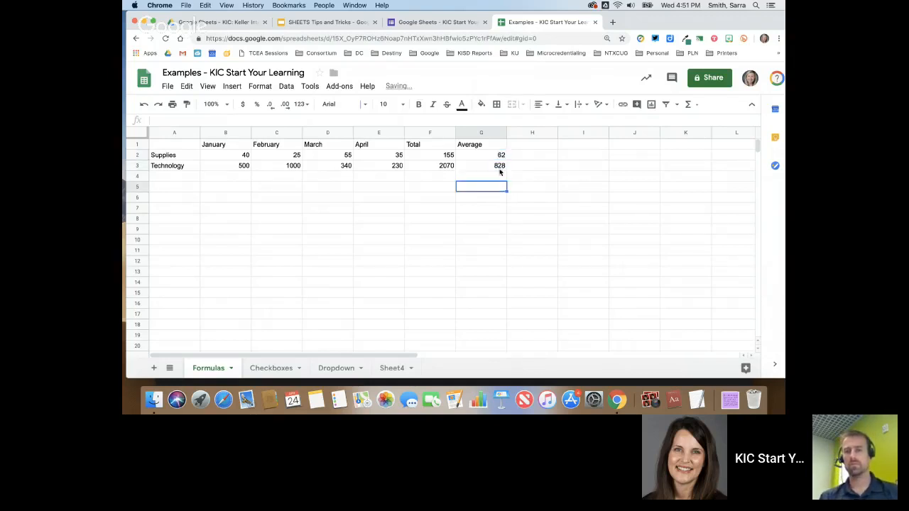
left_click(500, 166)
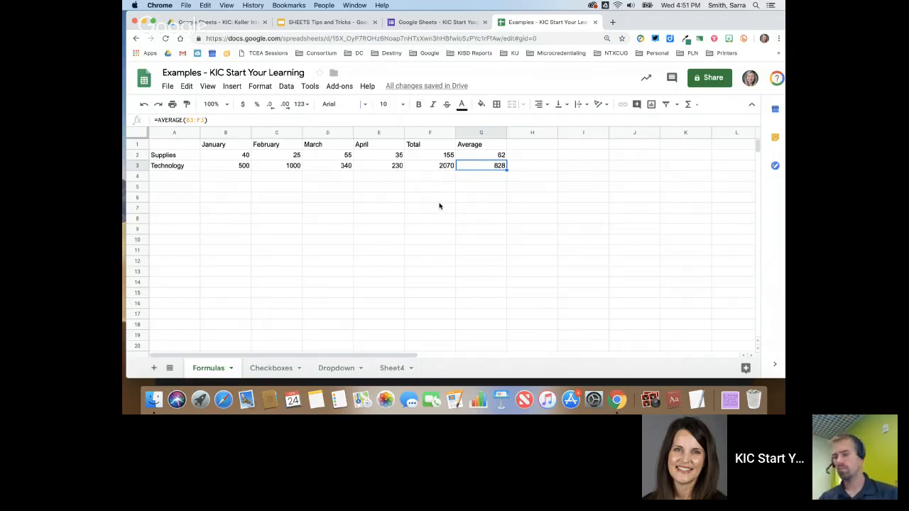
key("super+grave")
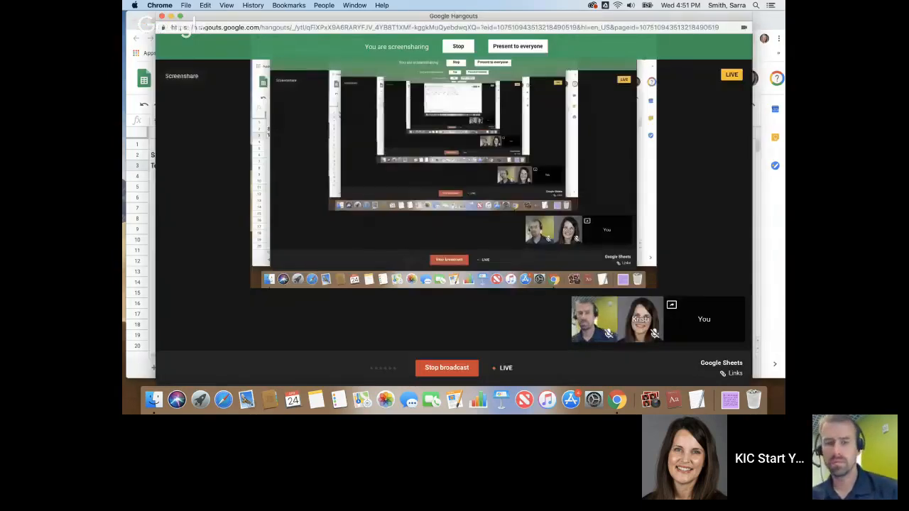
- Click Stop on the 'You are screensharing' bar to end the screen share
left_click(450, 45)
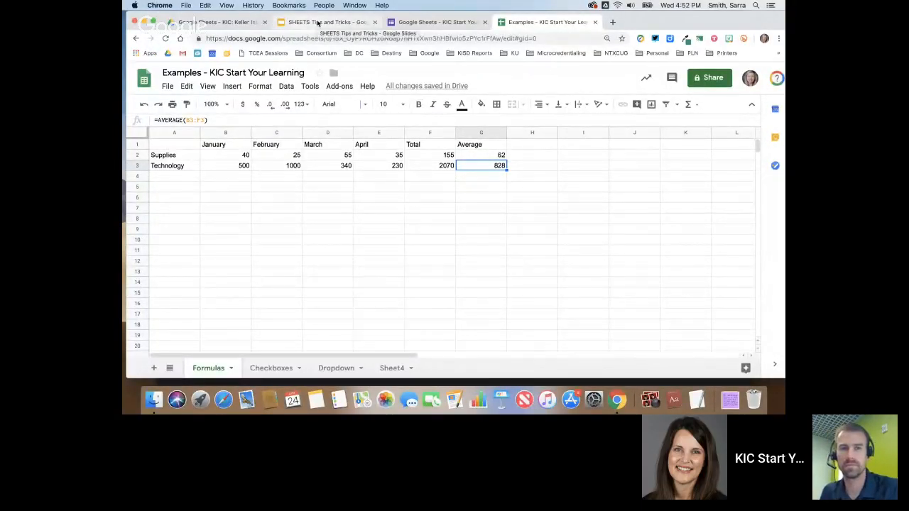
- On the Checkboxes sheet, insert checkboxes into B1:B4 beside the names
left_click(284, 371)
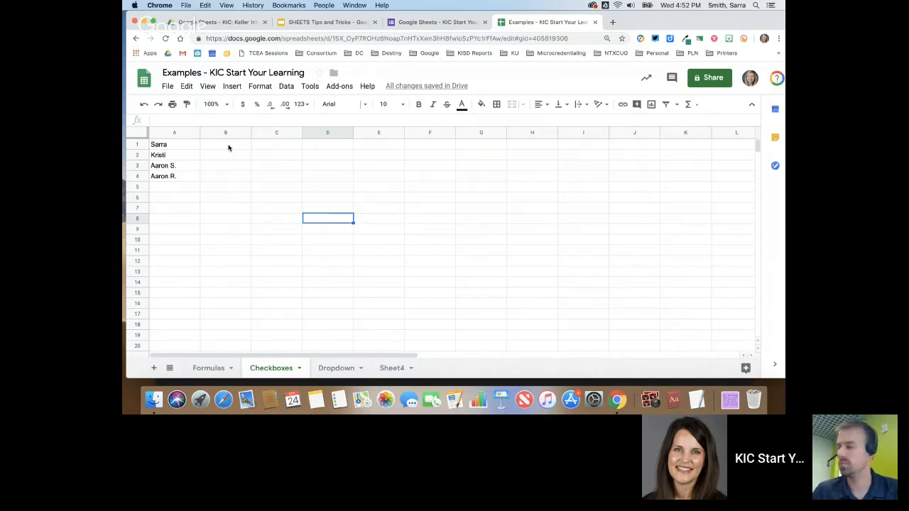
left_click_drag(228, 147, 228, 176)
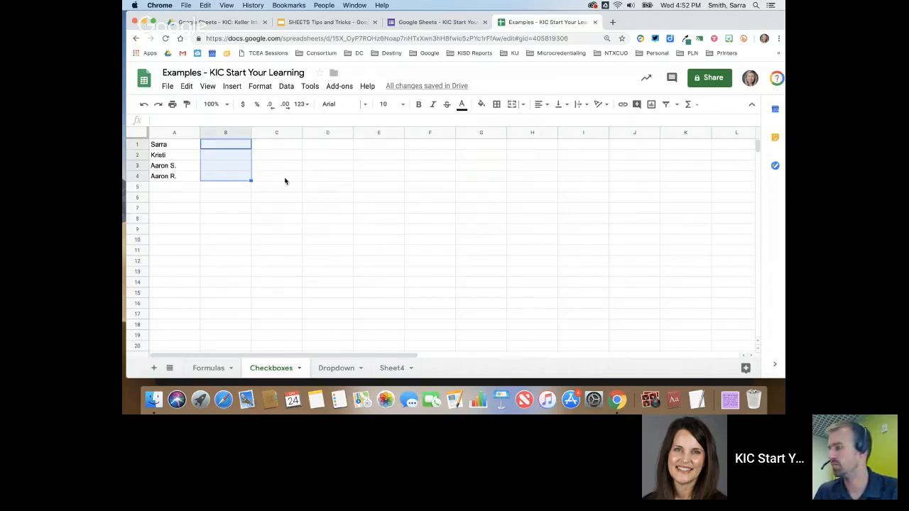
left_click(232, 88)
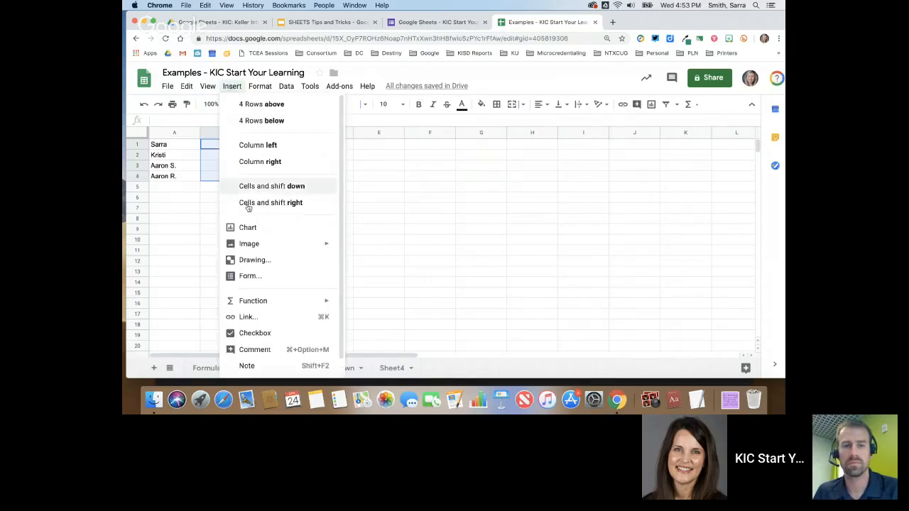
left_click(260, 335)
left_click(284, 207)
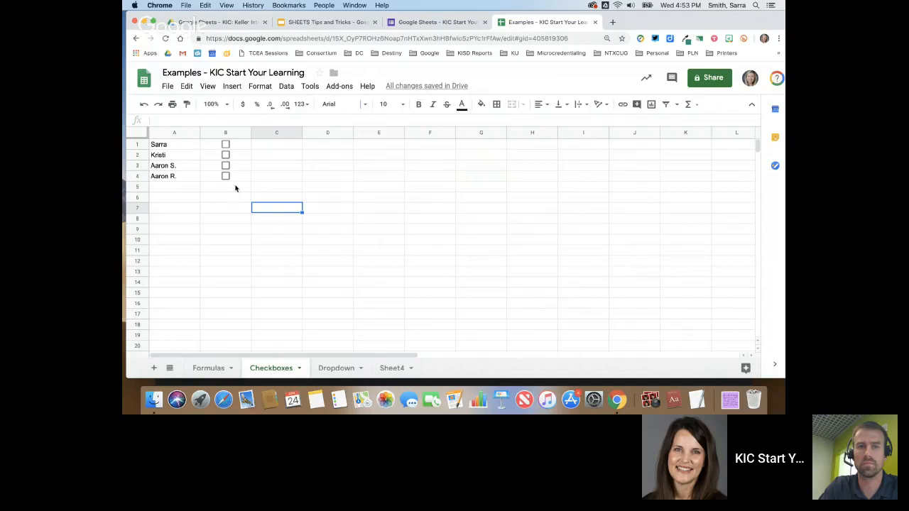
- Delete the checkboxes in B1 and B2, then go to the Dropdown sheet
left_click(234, 145)
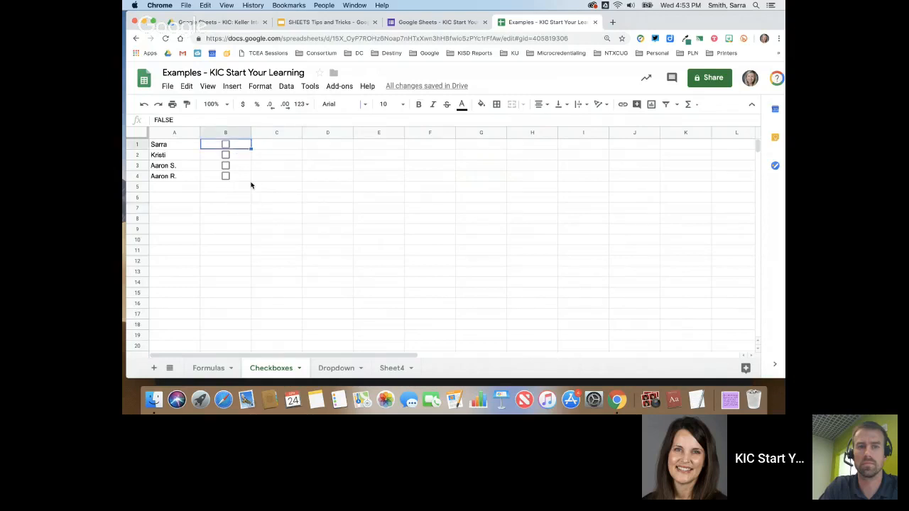
key("Delete")
left_click(239, 158)
key("Delete")
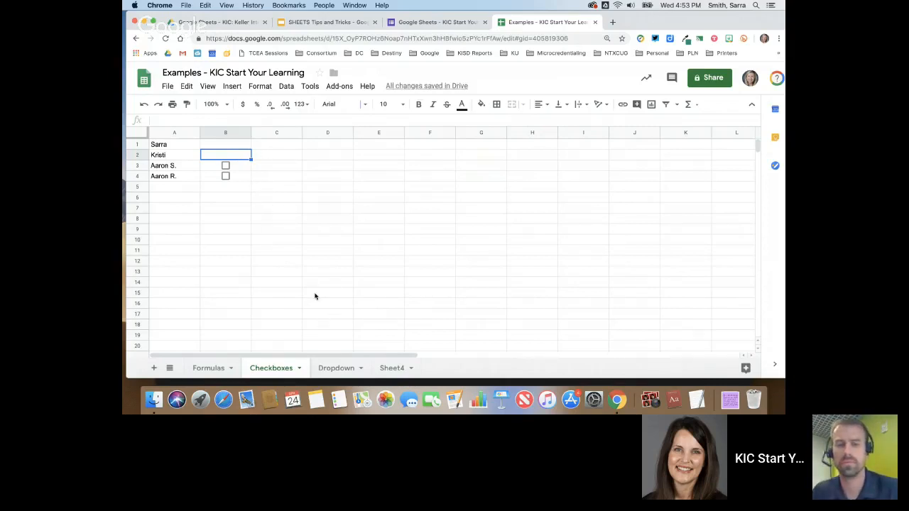
left_click(343, 369)
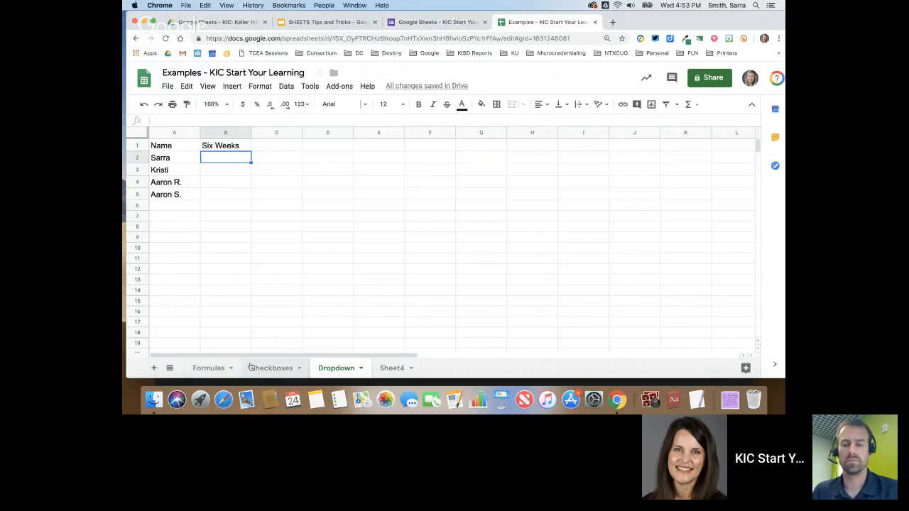
- Add a blank Sheet5, then bold the Name and Six Weeks headers in A1:B1 on the Dropdown sheet
left_click(154, 369)
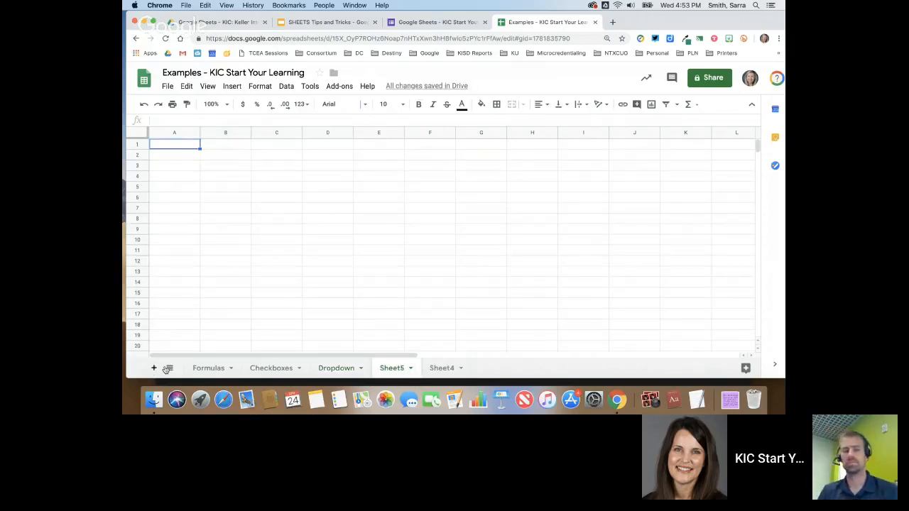
left_click(348, 367)
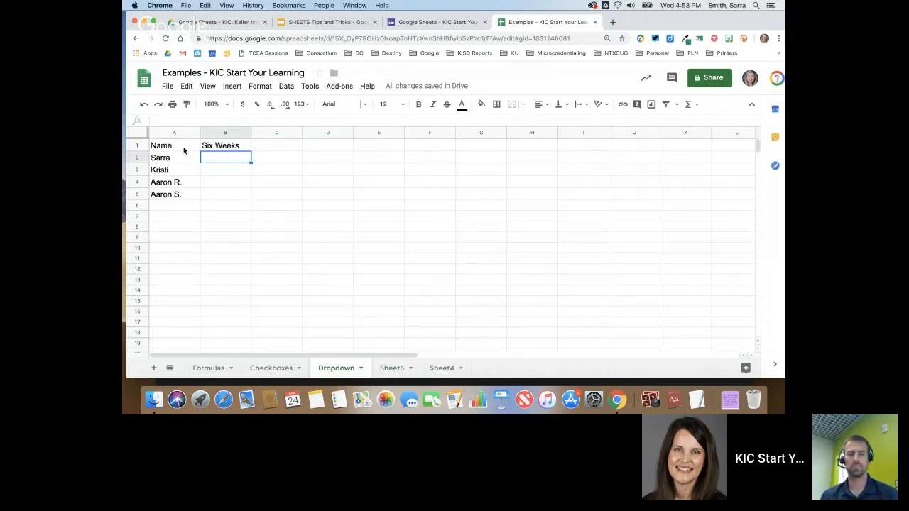
left_click_drag(159, 145, 221, 147)
left_click(417, 104)
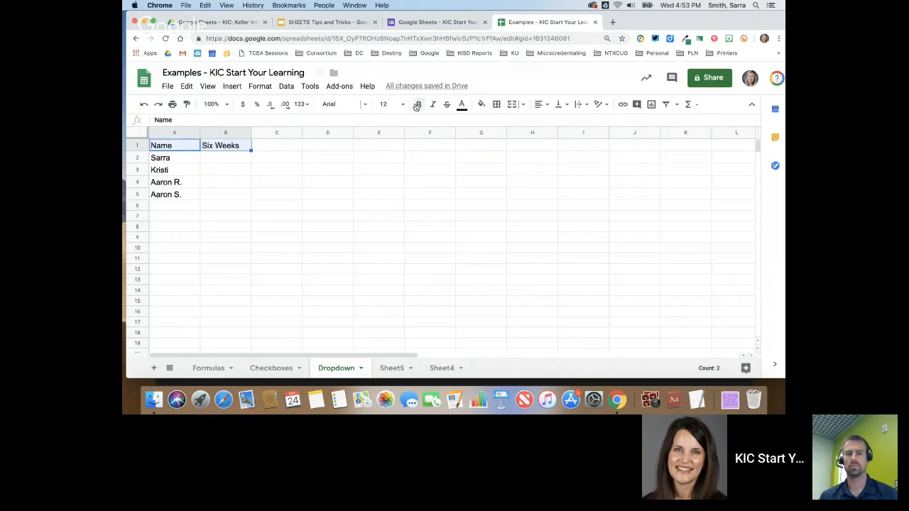
left_click(218, 162)
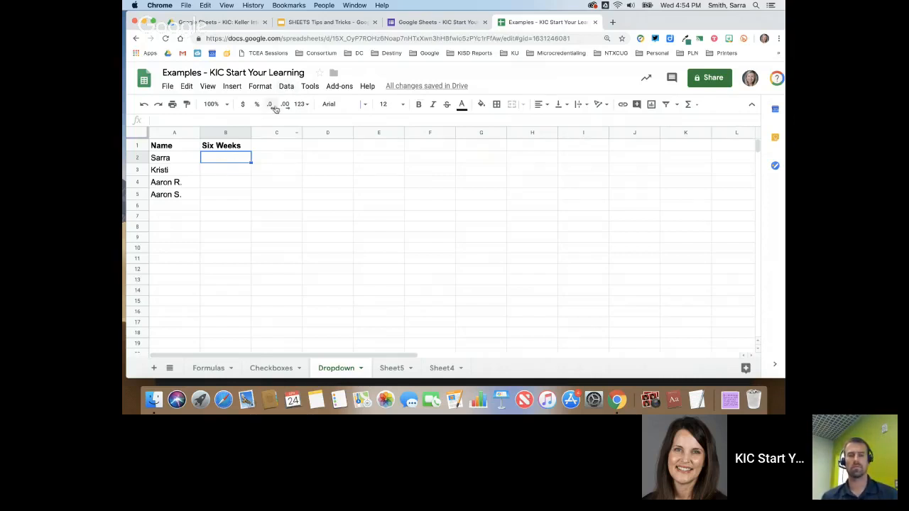
left_click(289, 88)
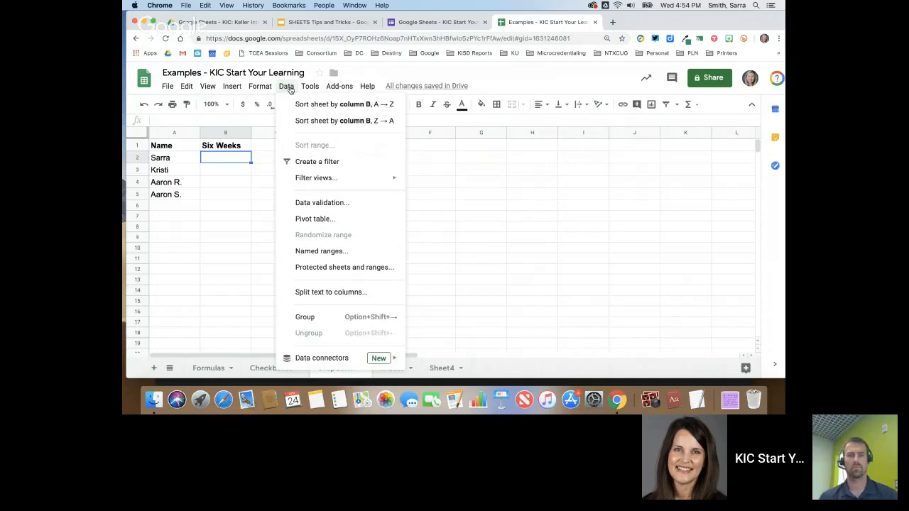
- Add a List of items validation to B2 with 1st six weeks, 2nd six weeks, 3rd six weeks, then check it
left_click(335, 203)
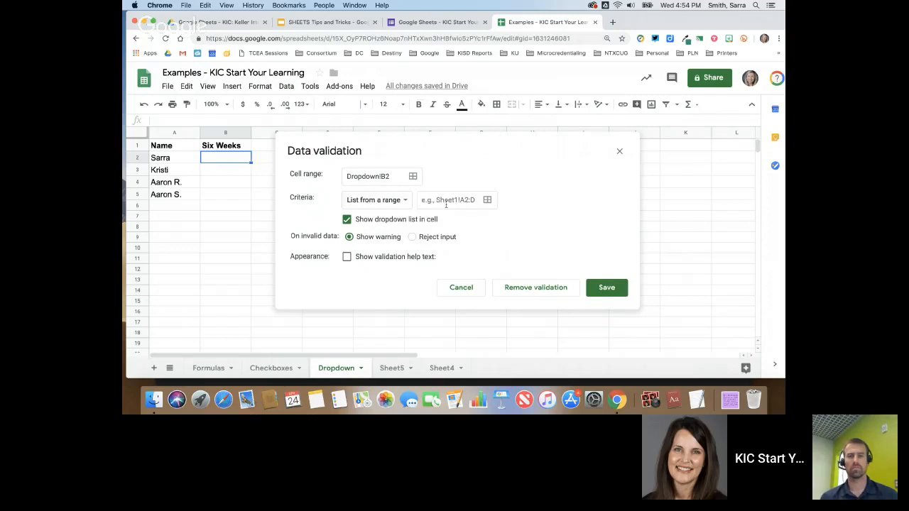
left_click(406, 203)
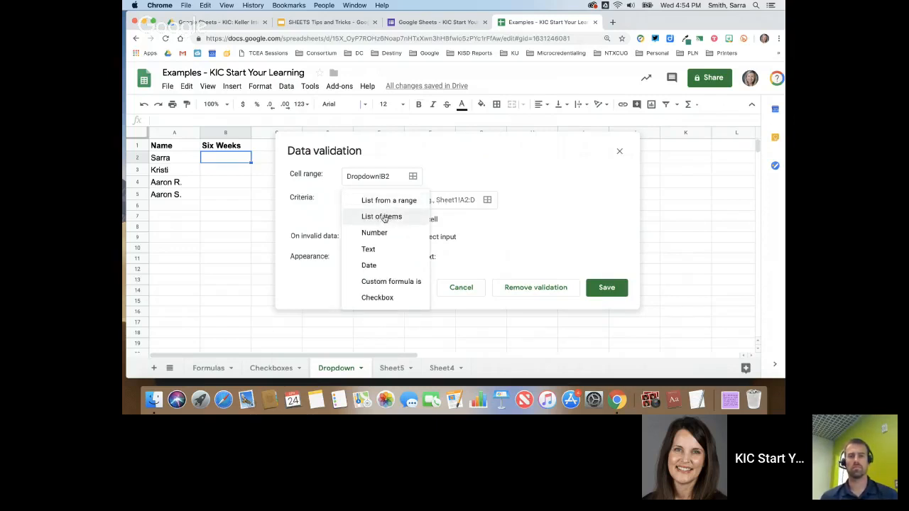
left_click(384, 218)
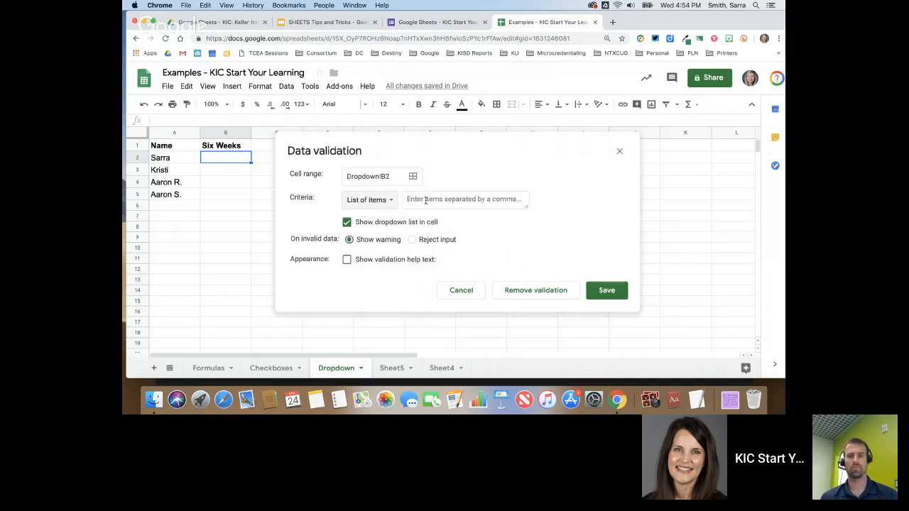
left_click(425, 200)
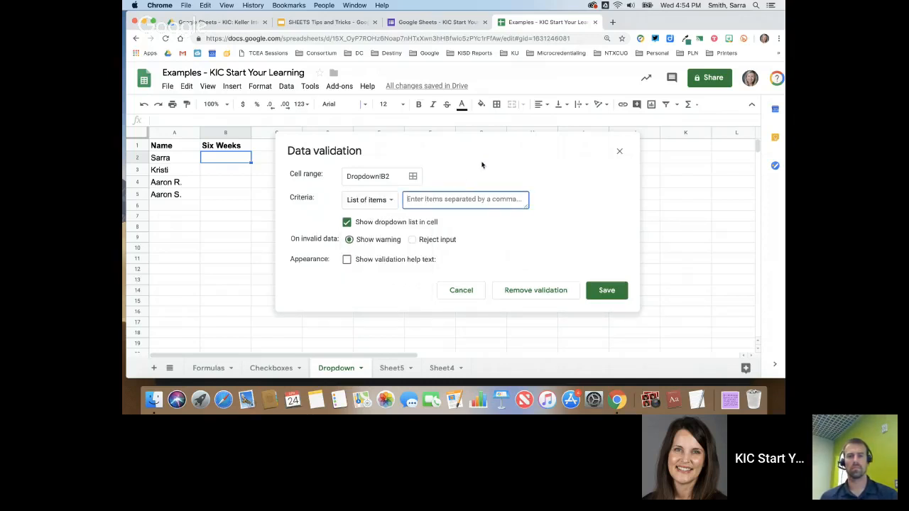
type("1st")
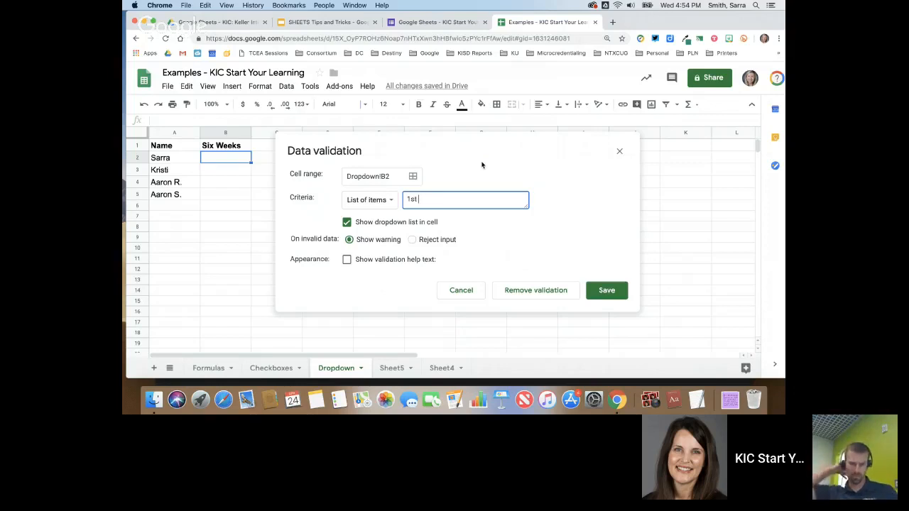
type(" six we")
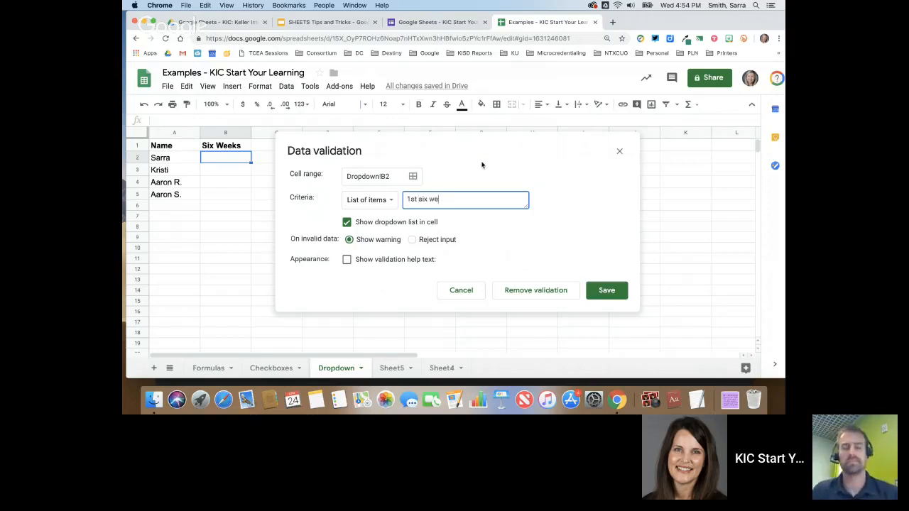
type("eks,")
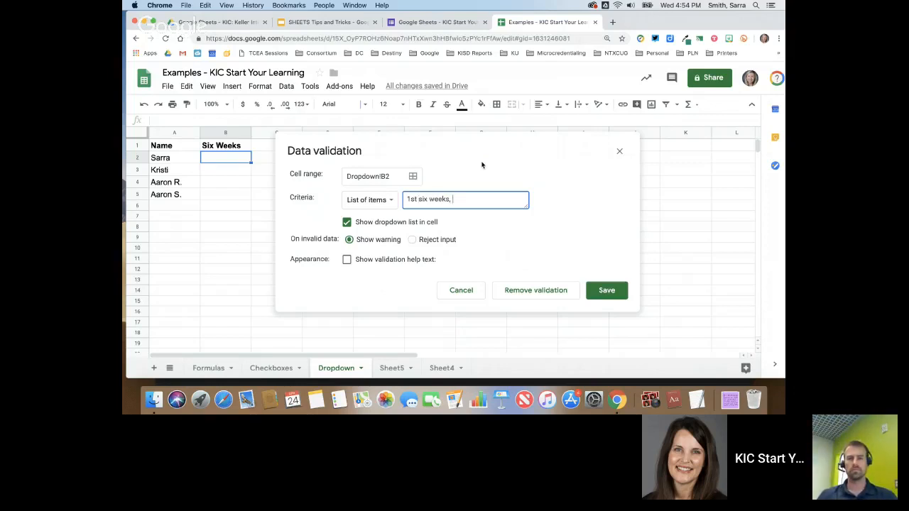
type(" 2nd si")
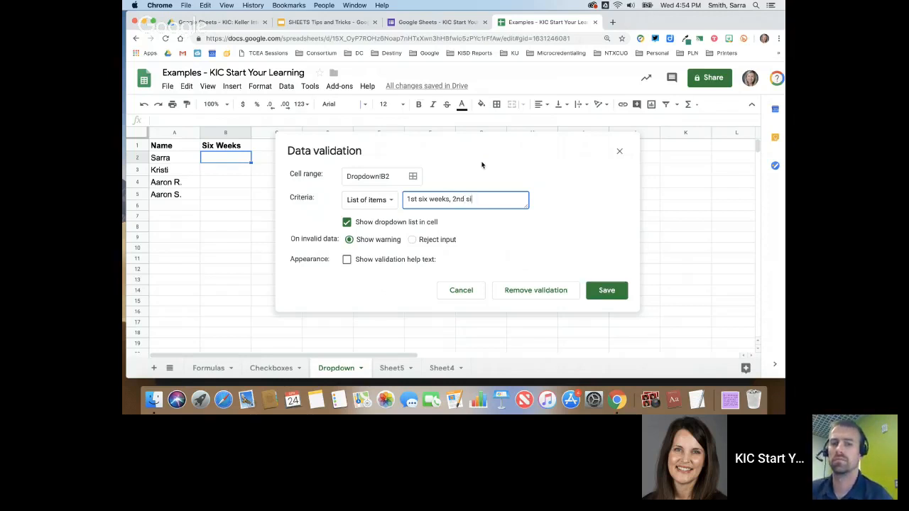
type("x weeks, 3r")
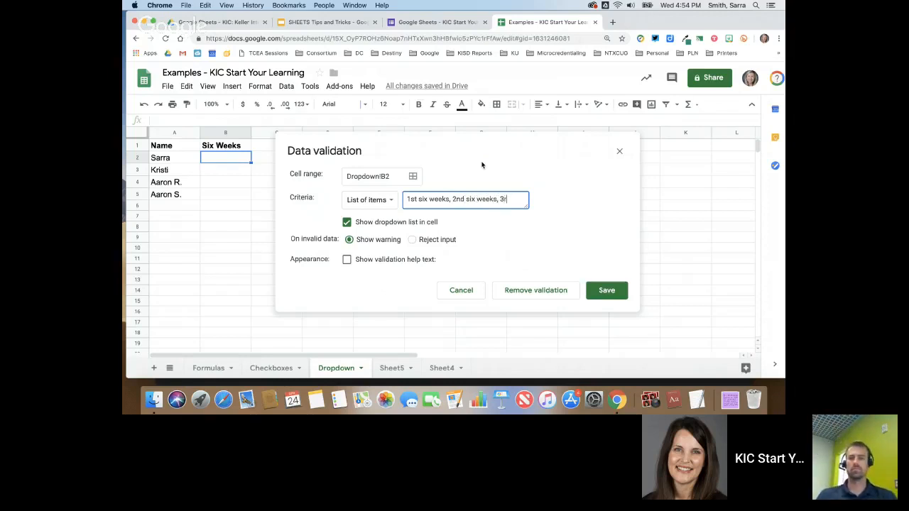
type("d six weeks")
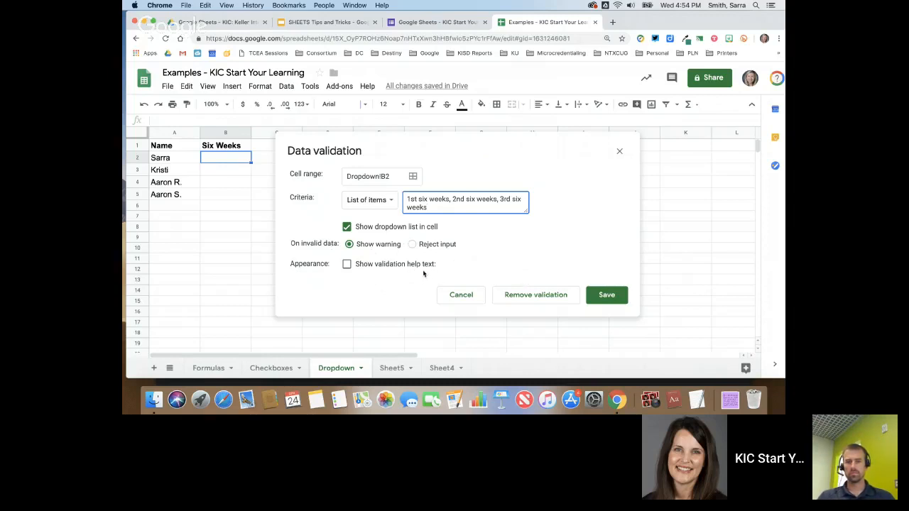
left_click(607, 296)
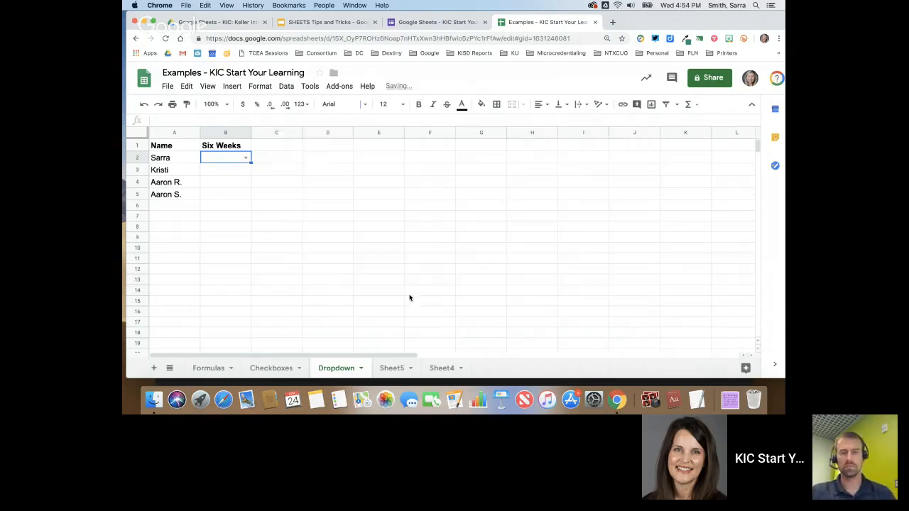
left_click(246, 159)
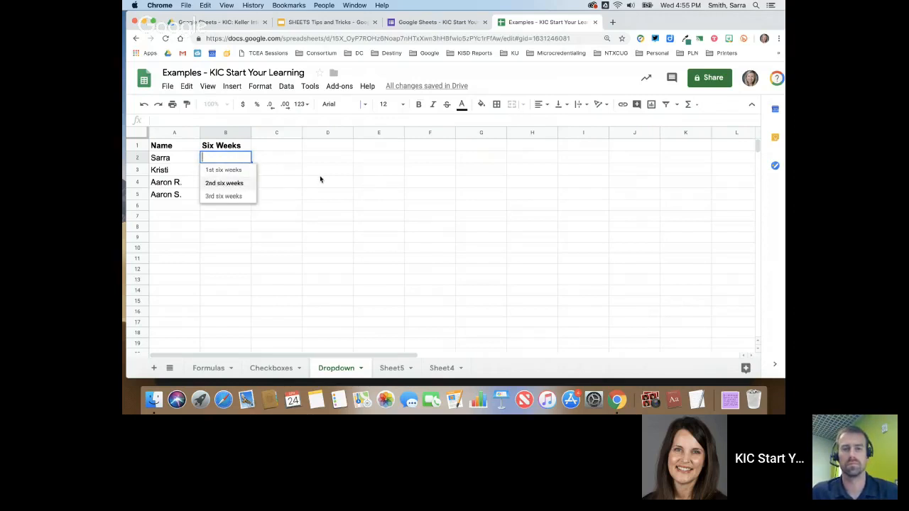
- Copy B2's six-weeks dropdown down through B5
left_click(323, 173)
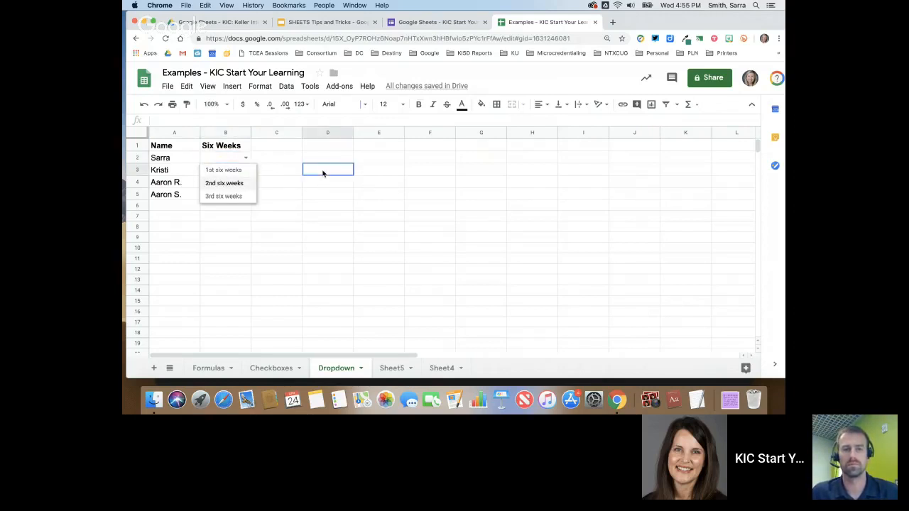
left_click(219, 158)
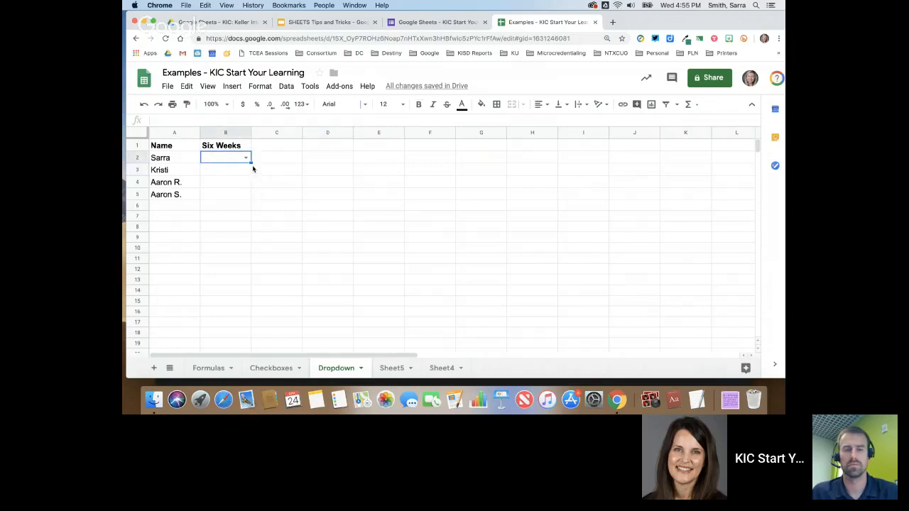
left_click_drag(250, 162, 249, 200)
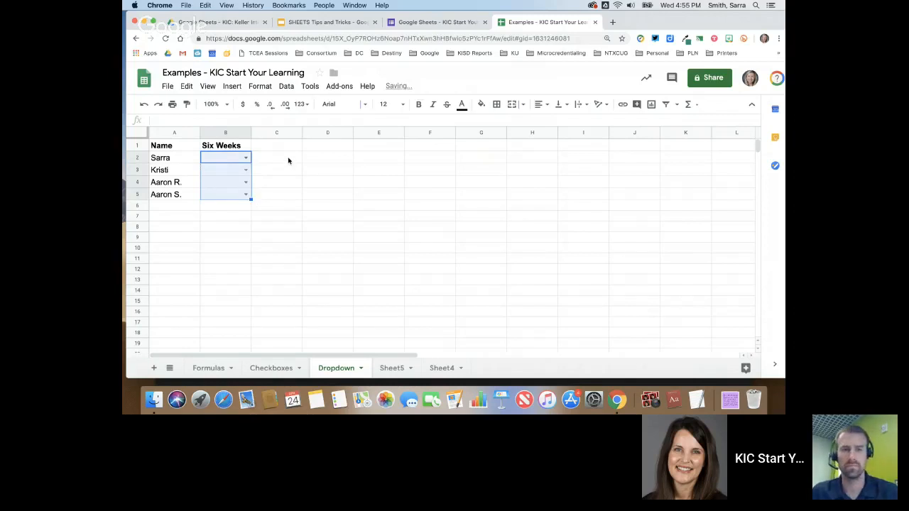
left_click(271, 162)
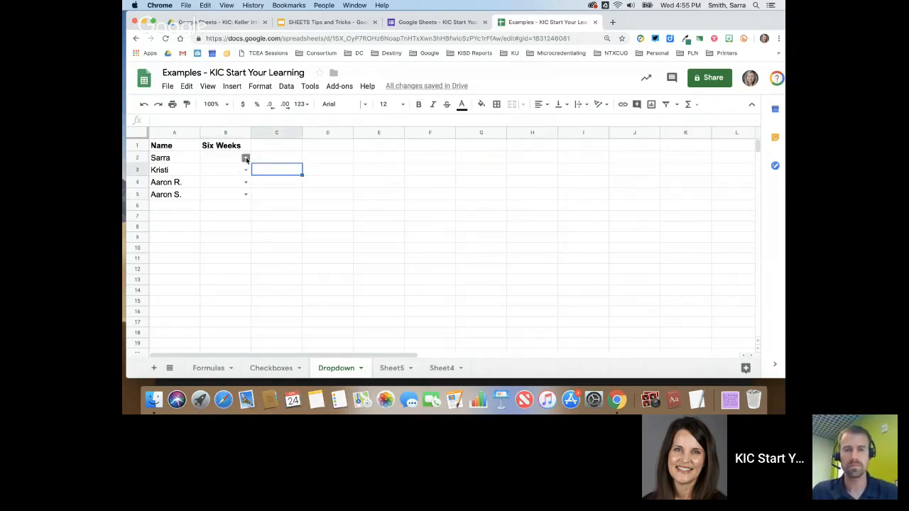
- Choose 1st six weeks in B2 and 3rd six weeks in B3, widen column B, then open Sheet4
left_click(247, 158)
left_click(240, 171)
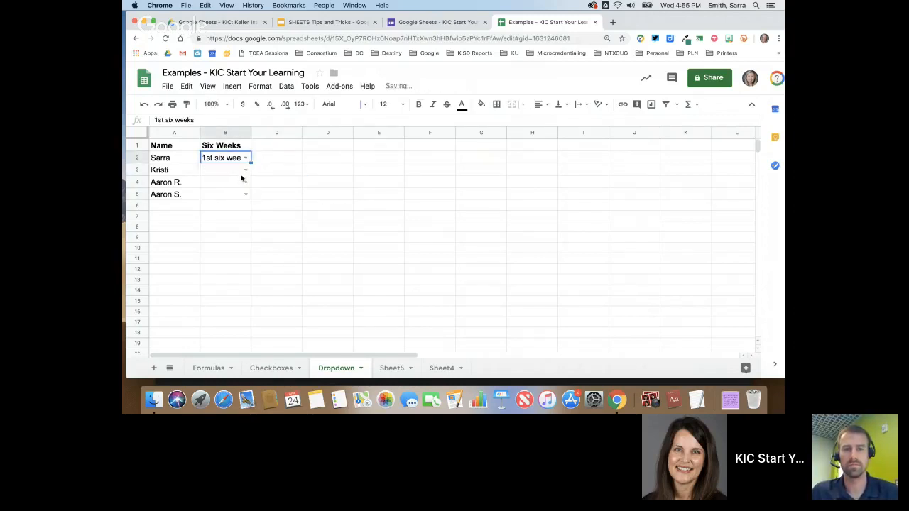
left_click(245, 170)
left_click(238, 207)
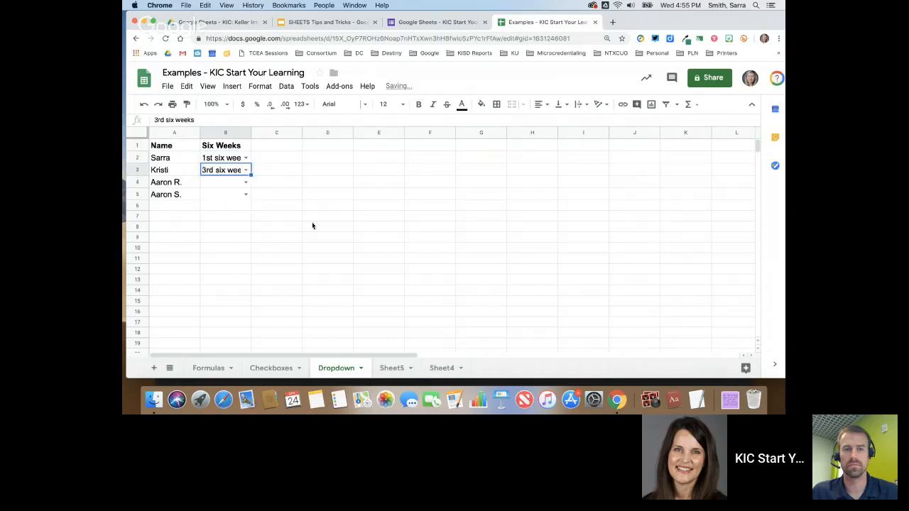
left_click_drag(251, 139, 293, 139)
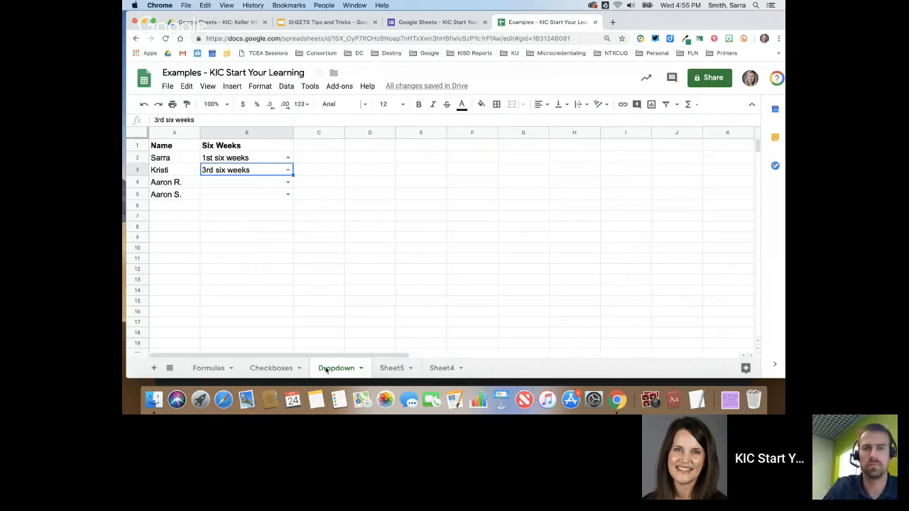
left_click(440, 368)
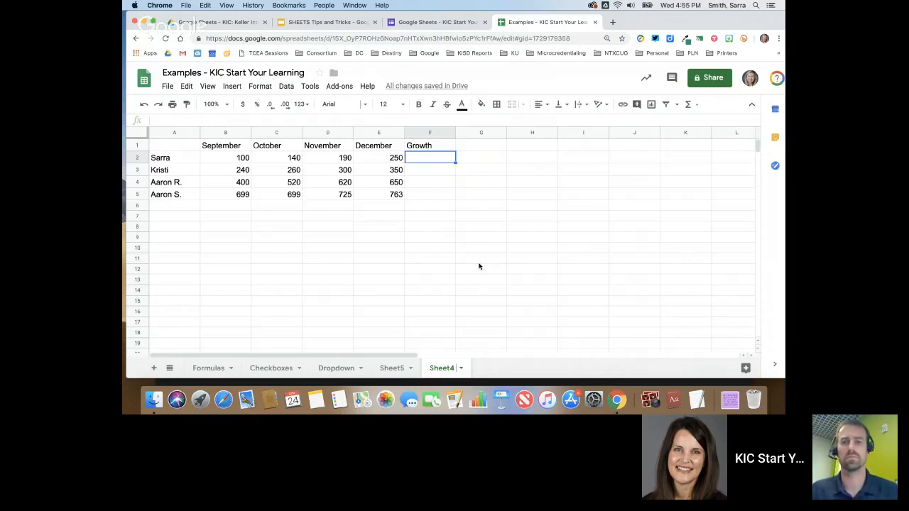
- Enter =SPARKLINE(B2:E2) in F2 and fill it down to F5
type("=spa")
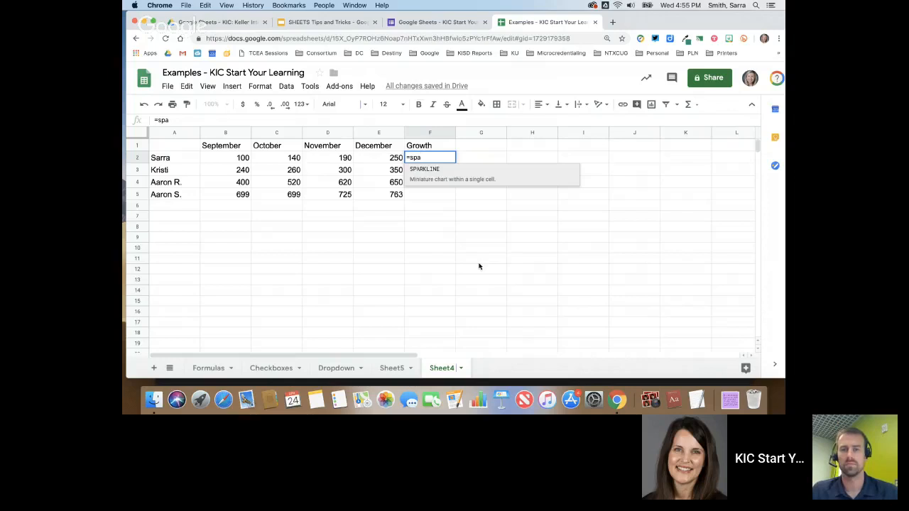
left_click(423, 170)
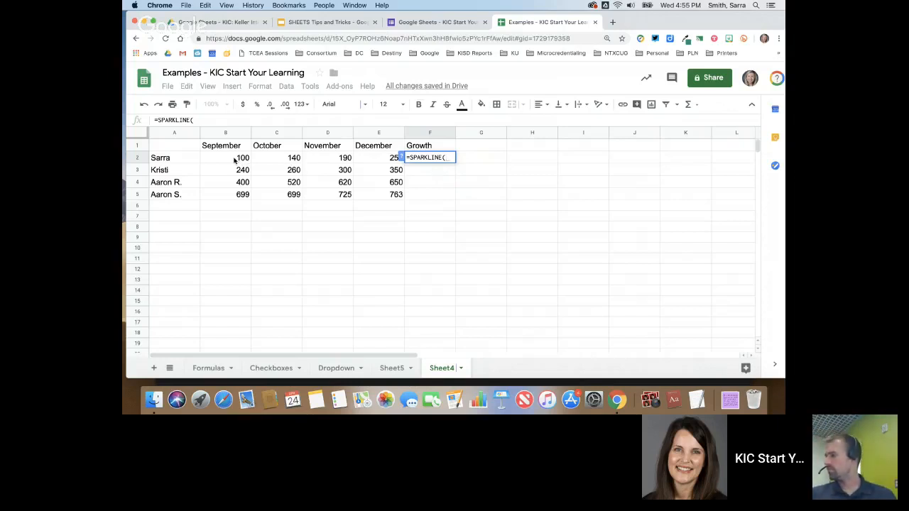
left_click_drag(225, 162, 370, 162)
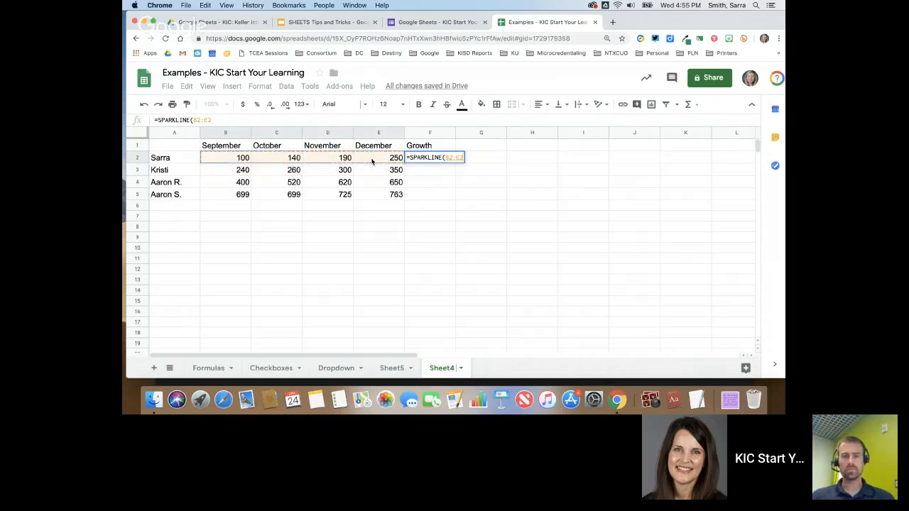
key("Return")
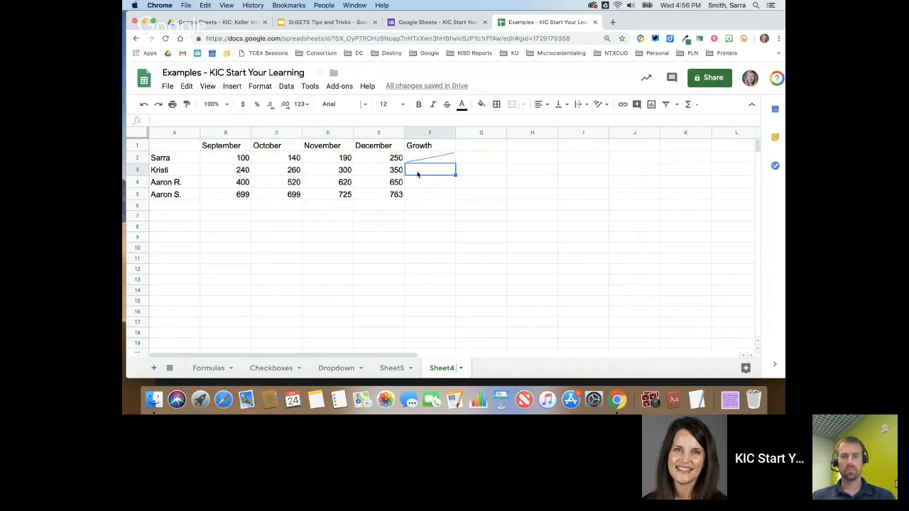
left_click(431, 159)
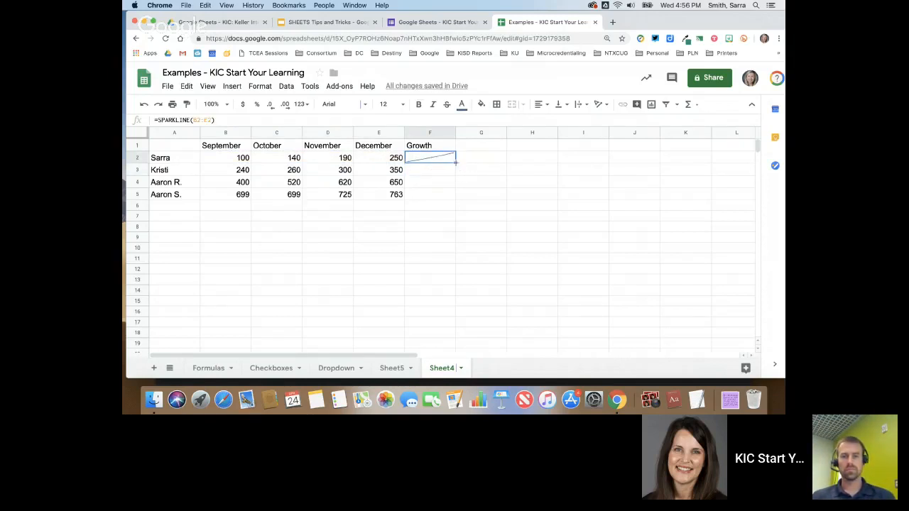
left_click_drag(455, 163, 455, 197)
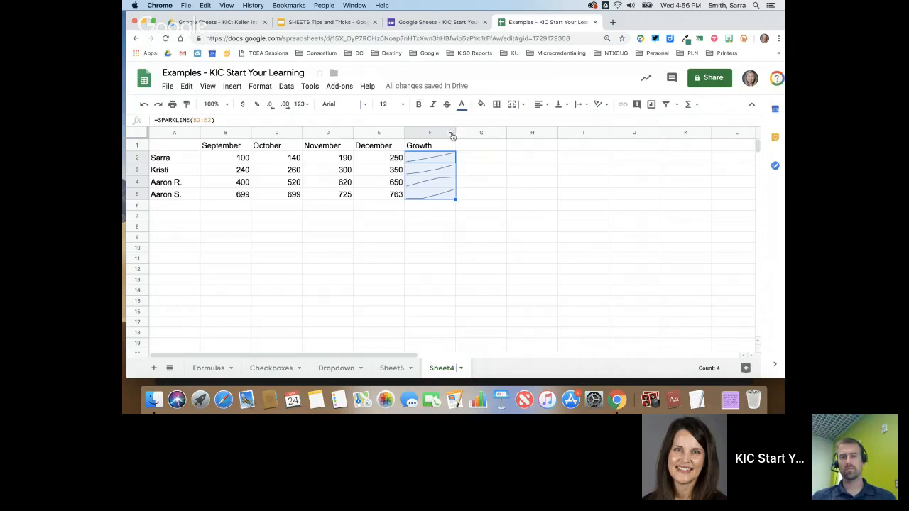
- Widen Growth column F and make row 5 taller so the sparklines are larger
left_click_drag(455, 133, 538, 132)
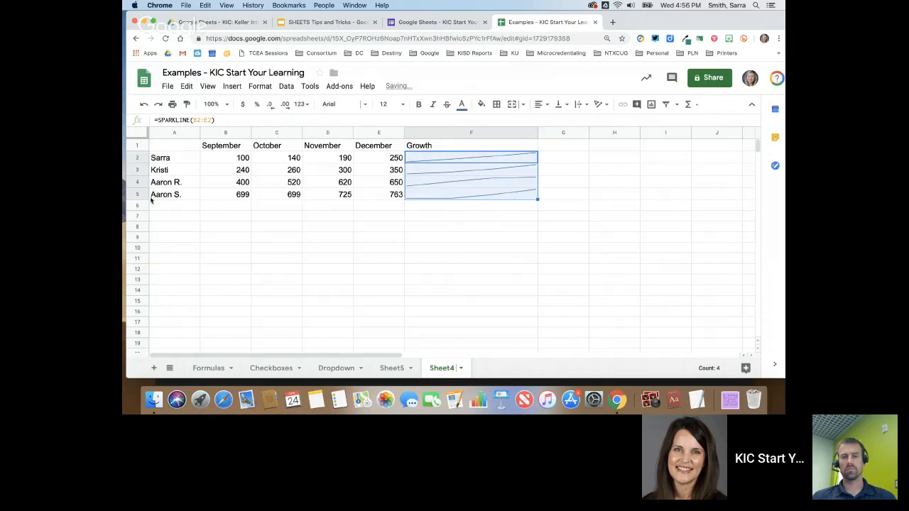
left_click_drag(142, 199, 142, 211)
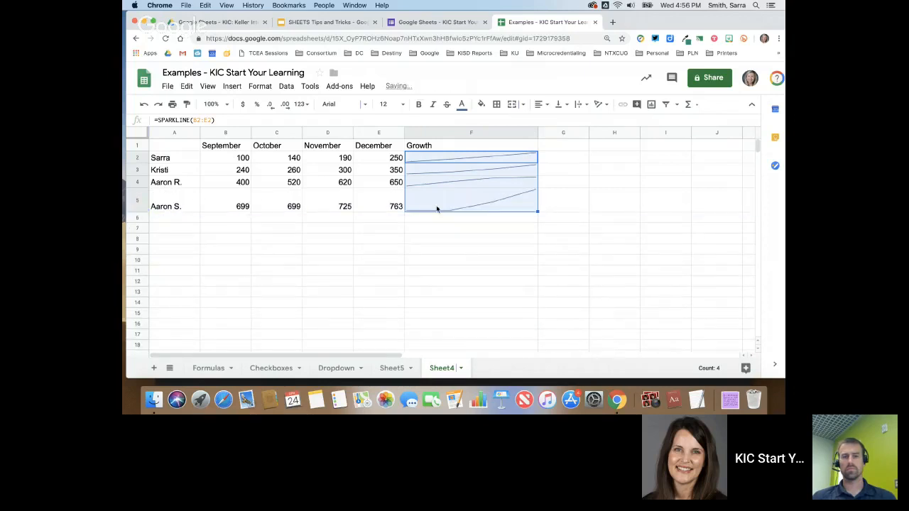
left_click(518, 230)
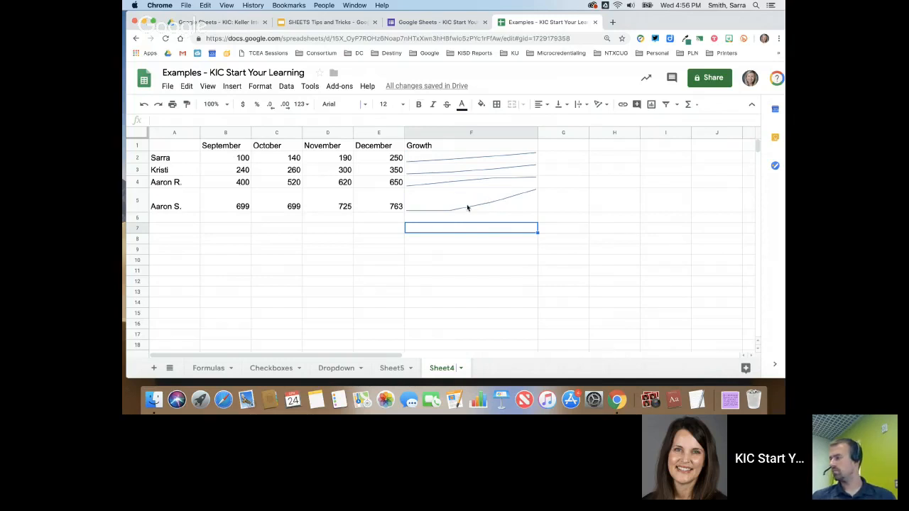
left_click(329, 221)
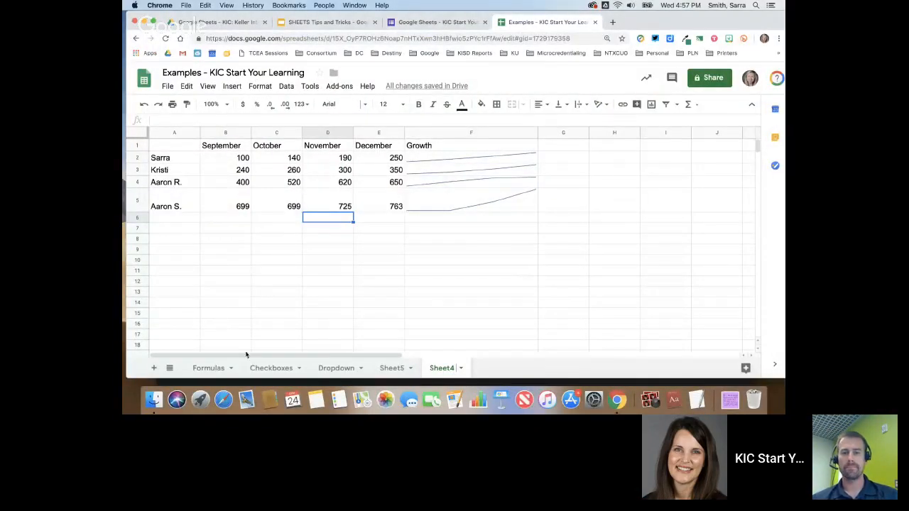
- Set B2's data validation on the Dropdown sheet to Reject input with validation help text shown
left_click(362, 368)
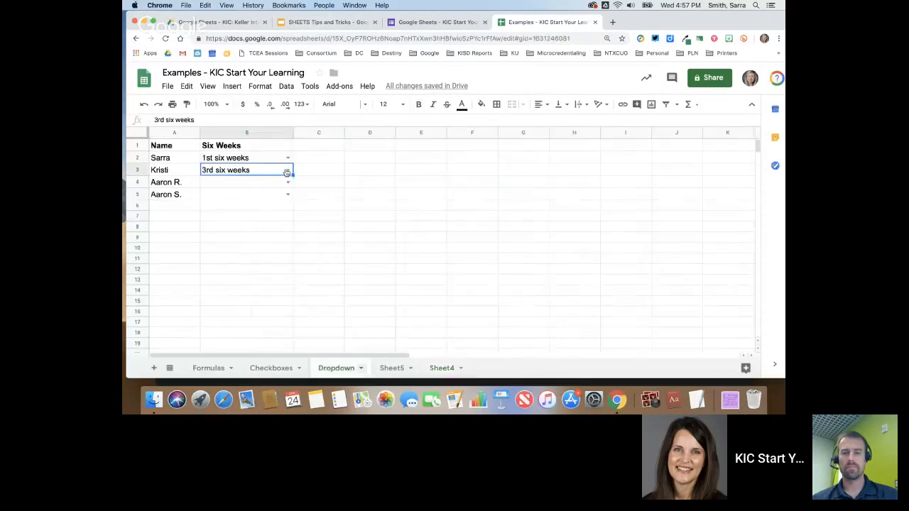
left_click(256, 159)
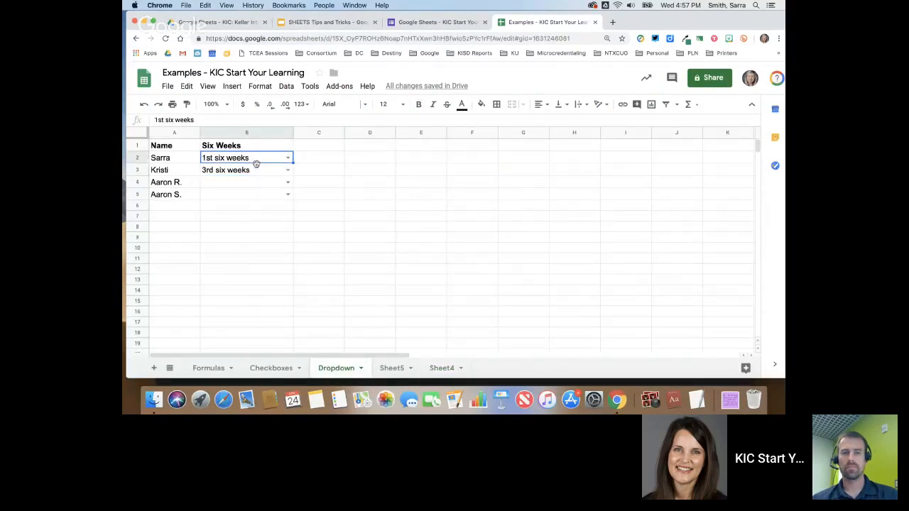
left_click(286, 86)
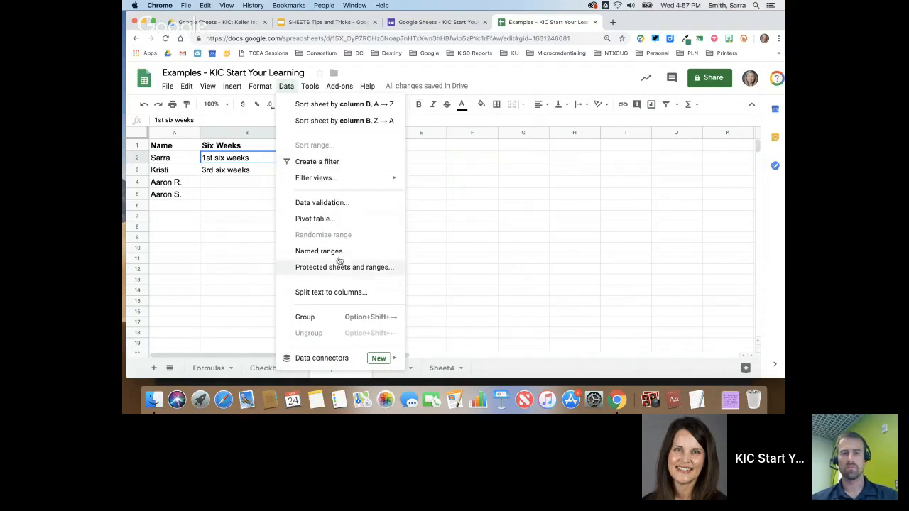
left_click(345, 204)
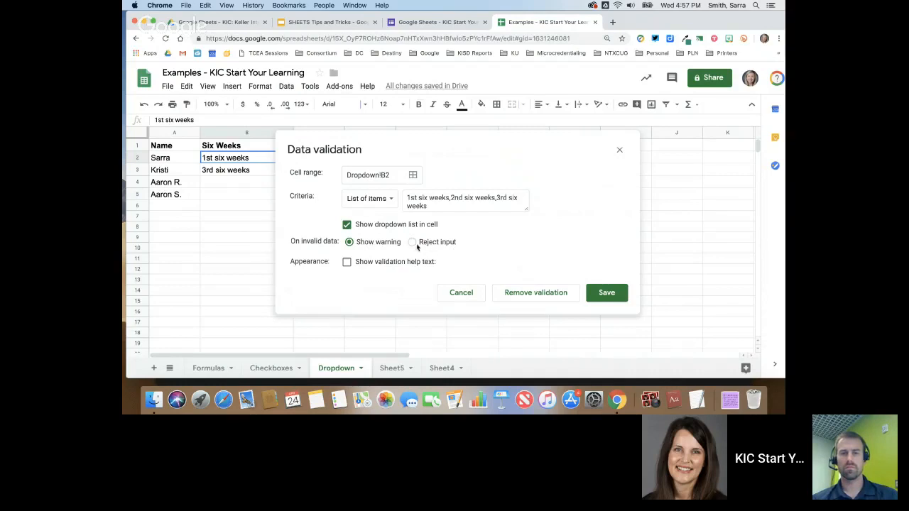
left_click(413, 243)
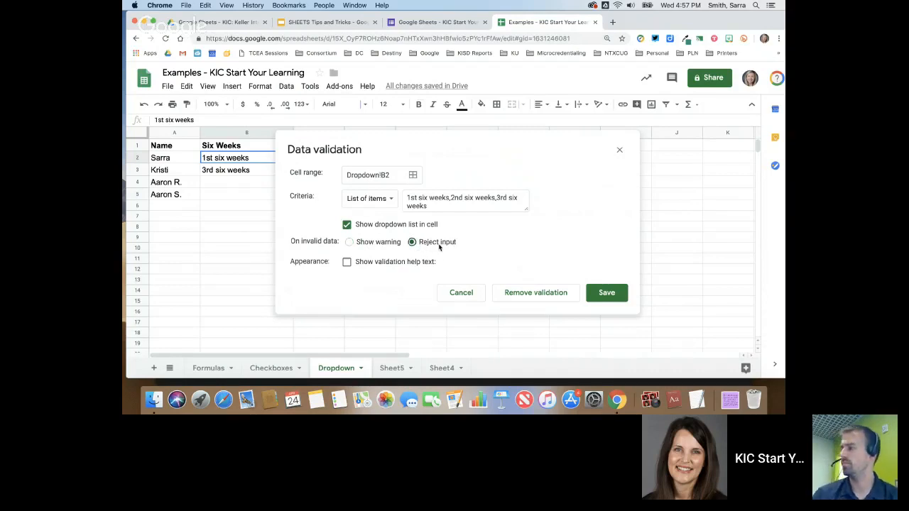
left_click(351, 242)
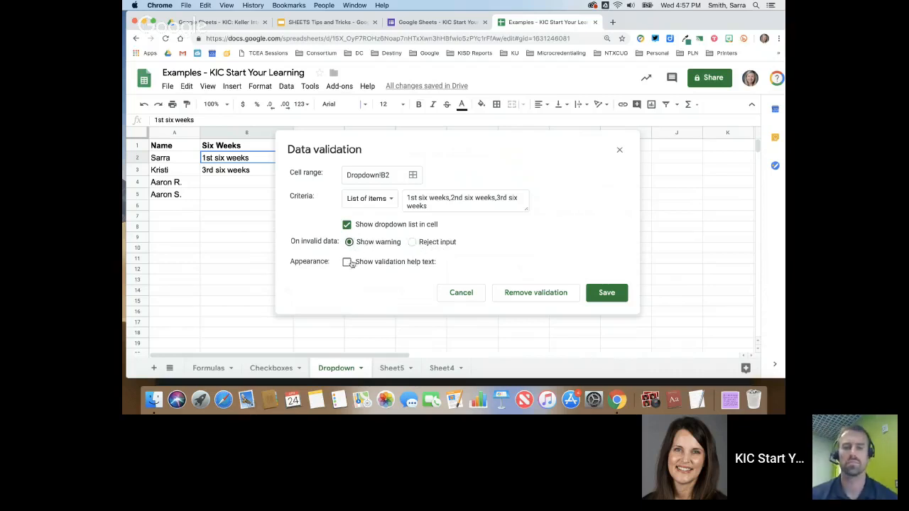
left_click(347, 262)
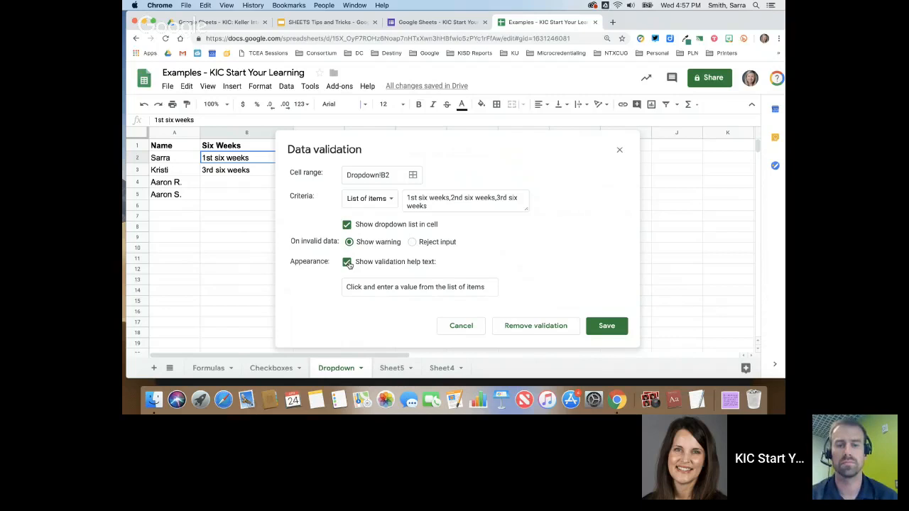
left_click(412, 242)
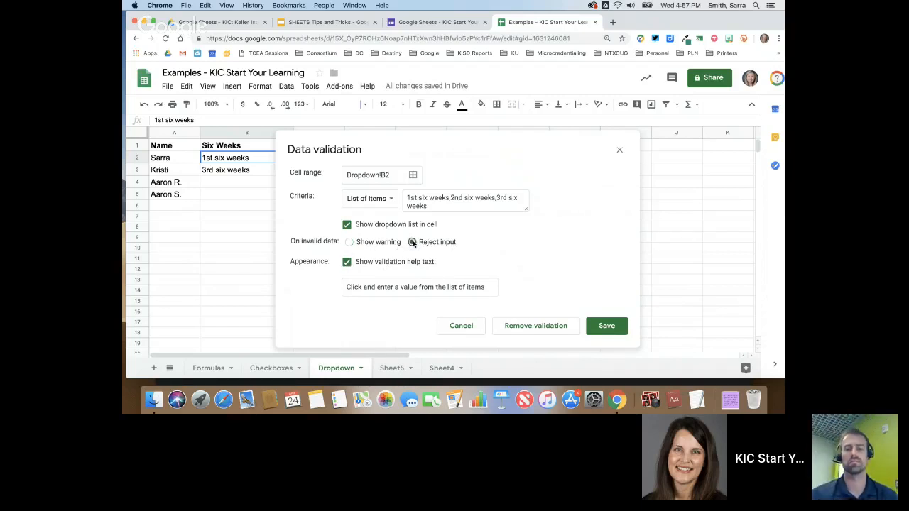
left_click(607, 328)
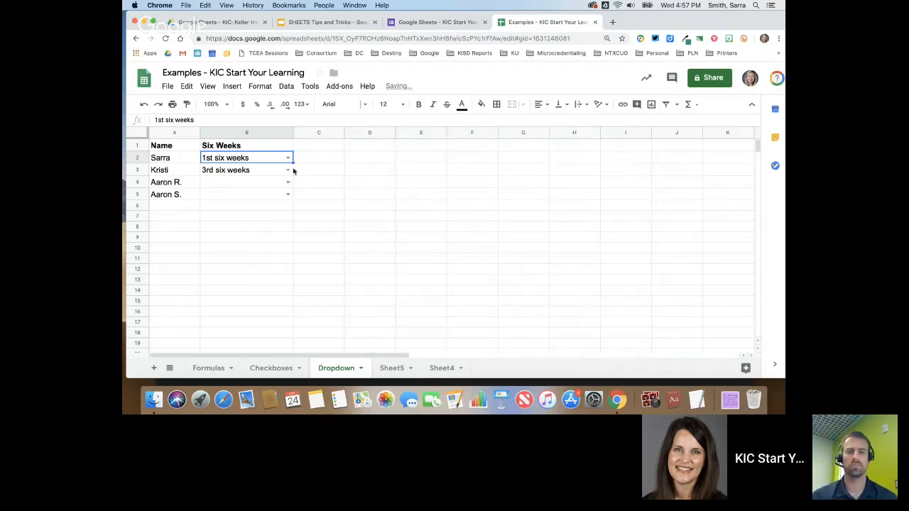
- Test the rejection by entering 'sdfsdfsdfsdf' in B2, then dismiss the warning message
mouse_move(267, 159)
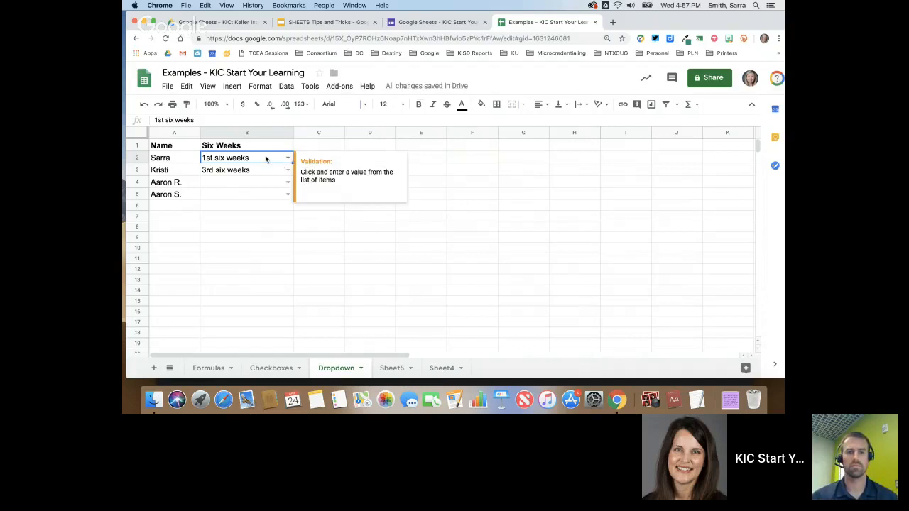
type("sdfsdfsdfsdf")
key("Return")
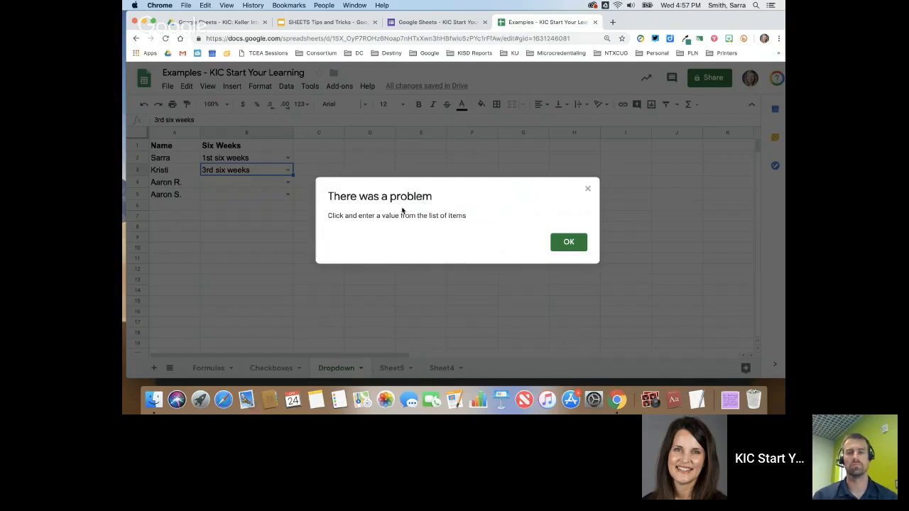
left_click(562, 243)
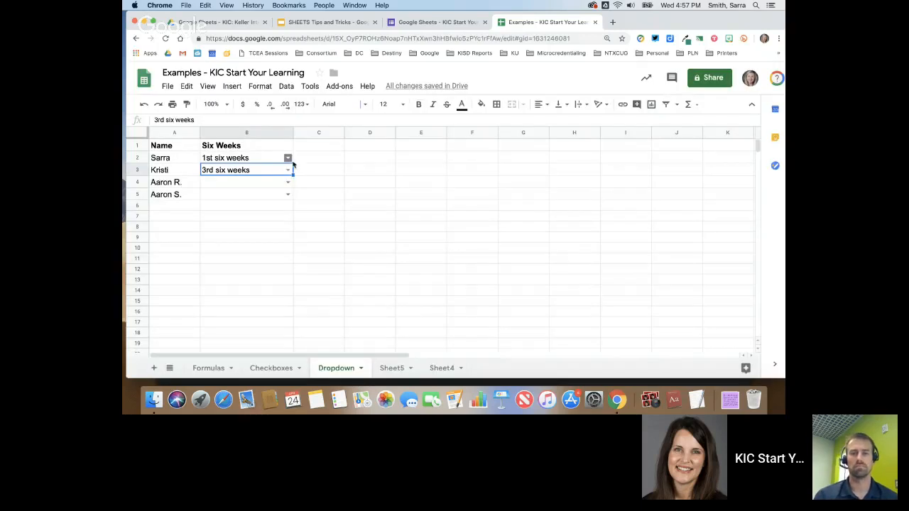
- Change B2's rule to Show warning, then enter 'jfdkjklds' to see it flagged invalid
left_click(265, 158)
left_click(286, 86)
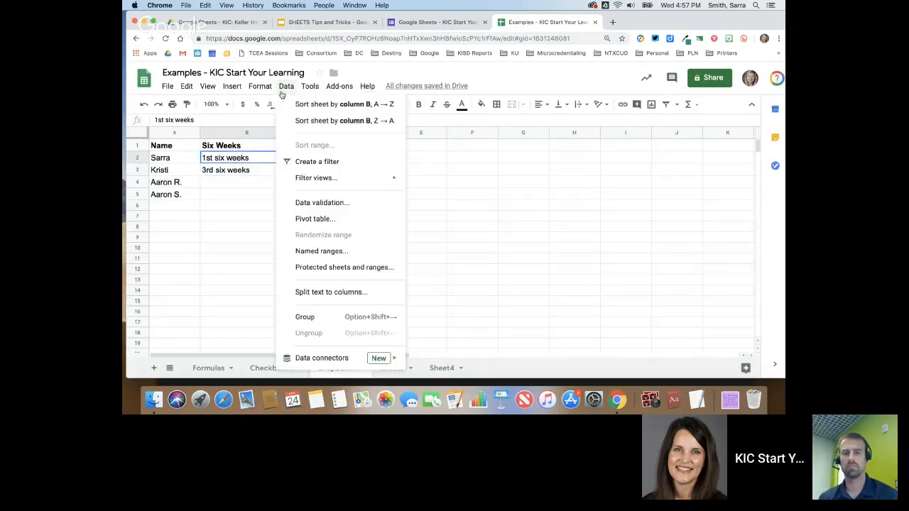
left_click(316, 204)
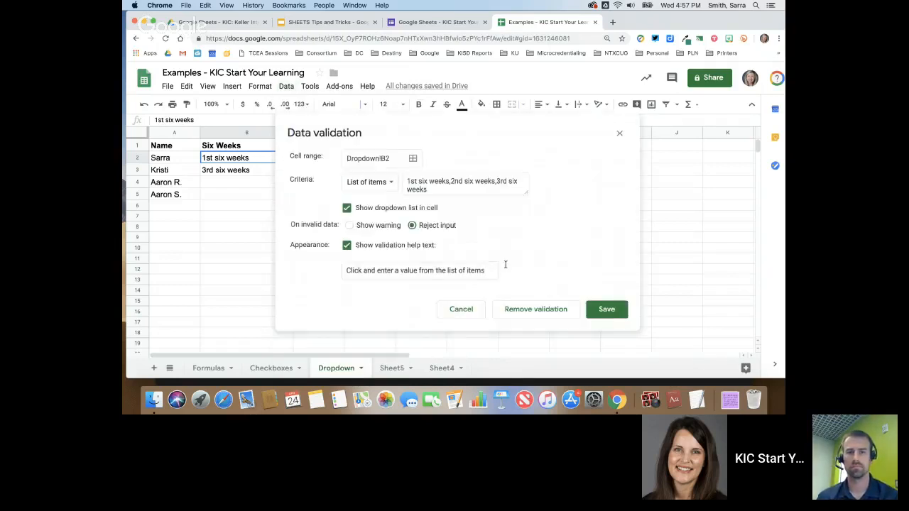
left_click(349, 225)
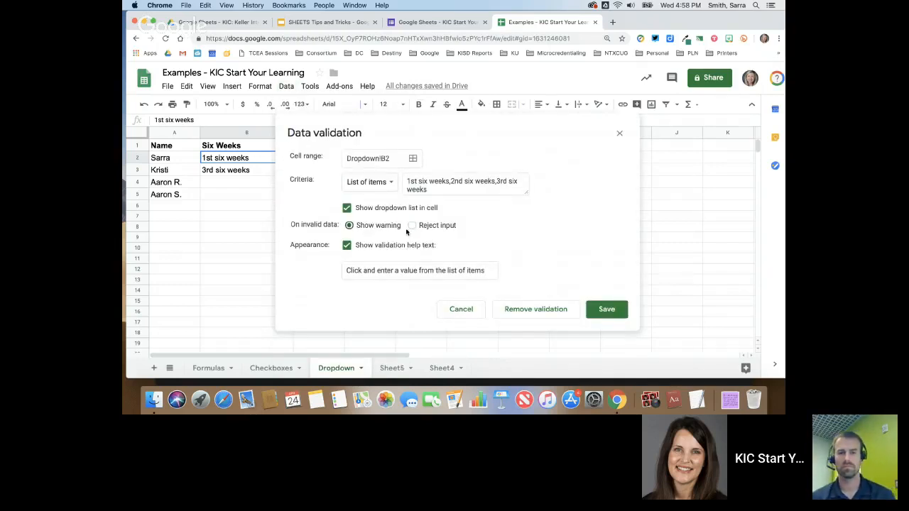
left_click(593, 312)
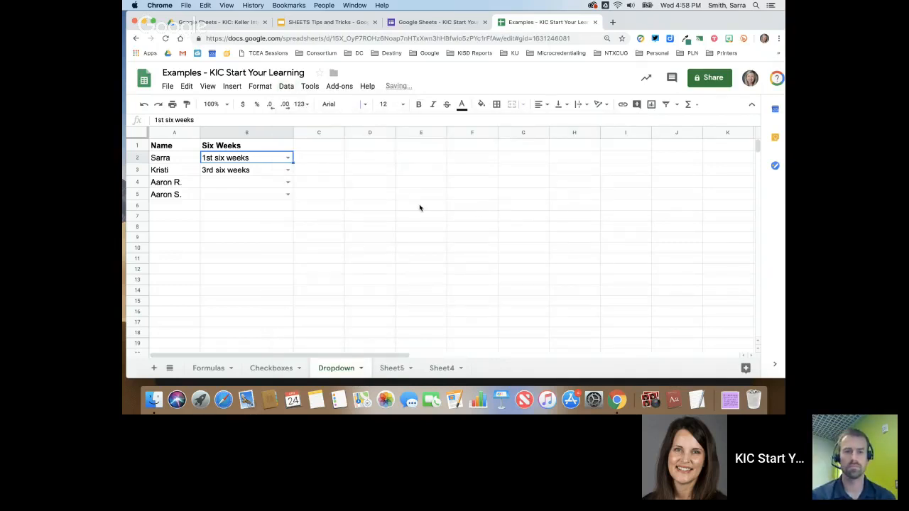
type("jfdkjklds")
key("Return")
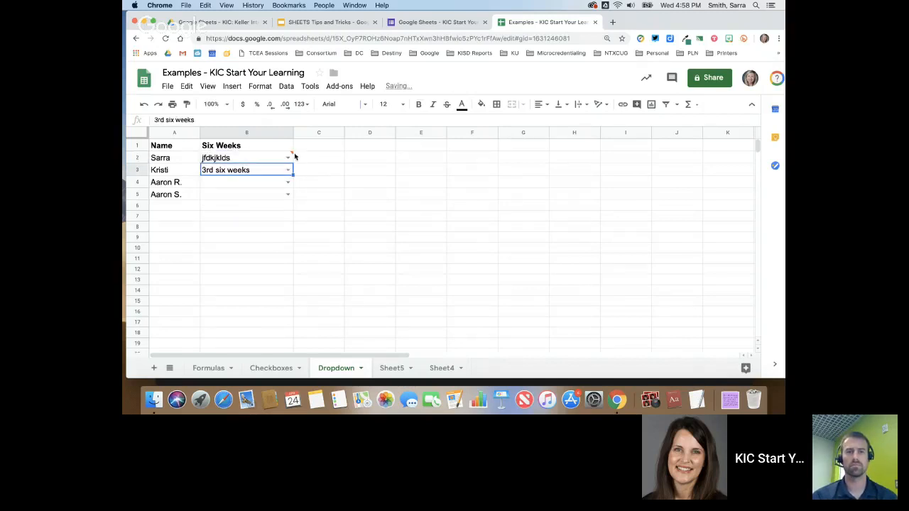
mouse_move(290, 155)
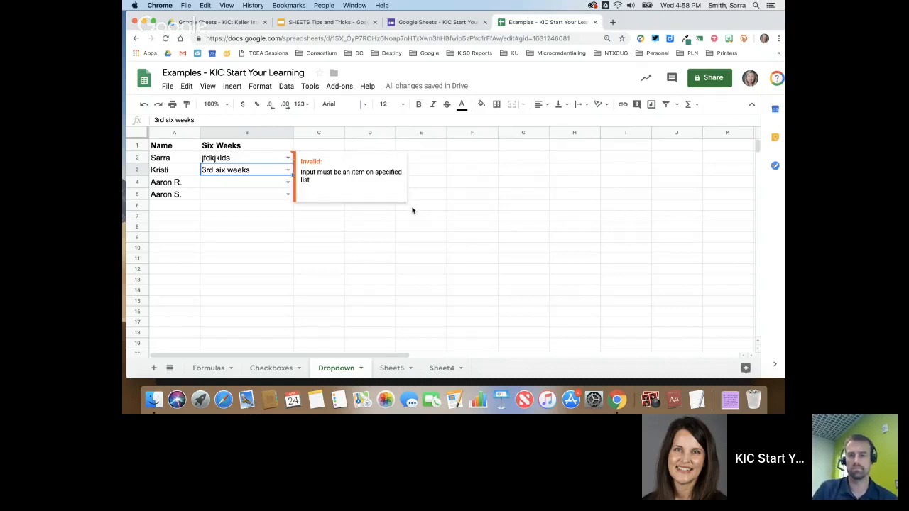
key("super+grave")
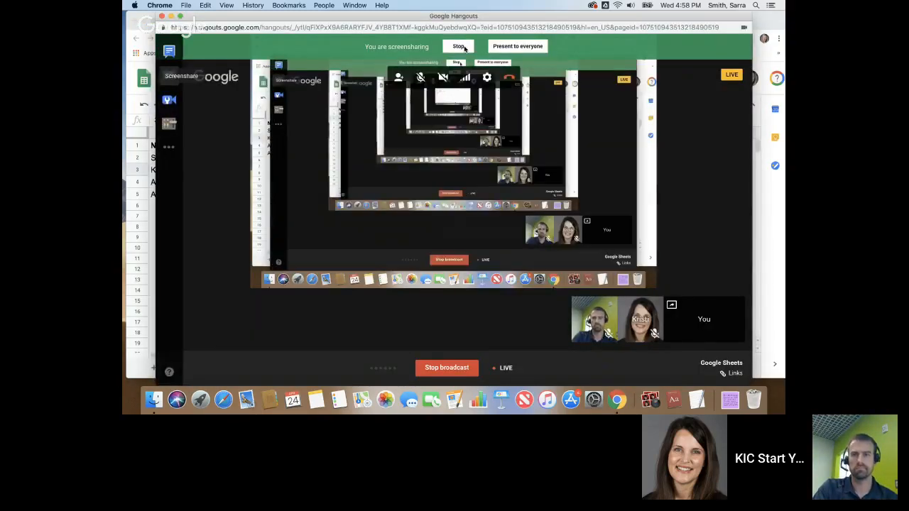
- Stop sharing the screen from the Hangouts screensharing bar
left_click(459, 46)
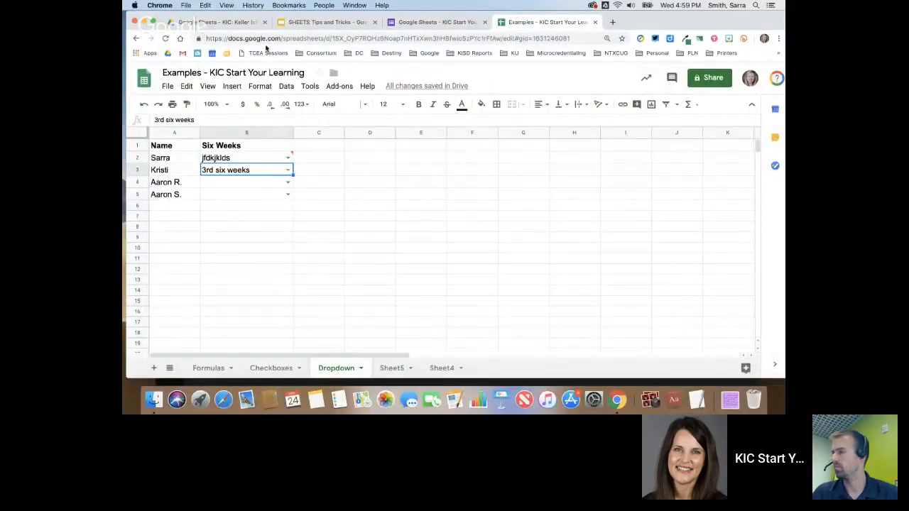
- In a new Chrome tab, type 'kell' and load the KISD KIC Support Site suggestion
left_click(612, 22)
type("www.c")
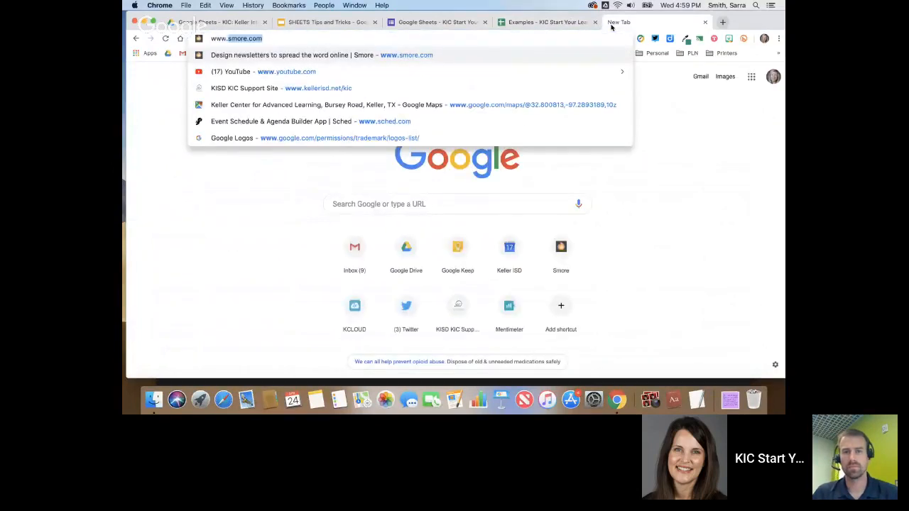
key("BackSpace")
type("kell")
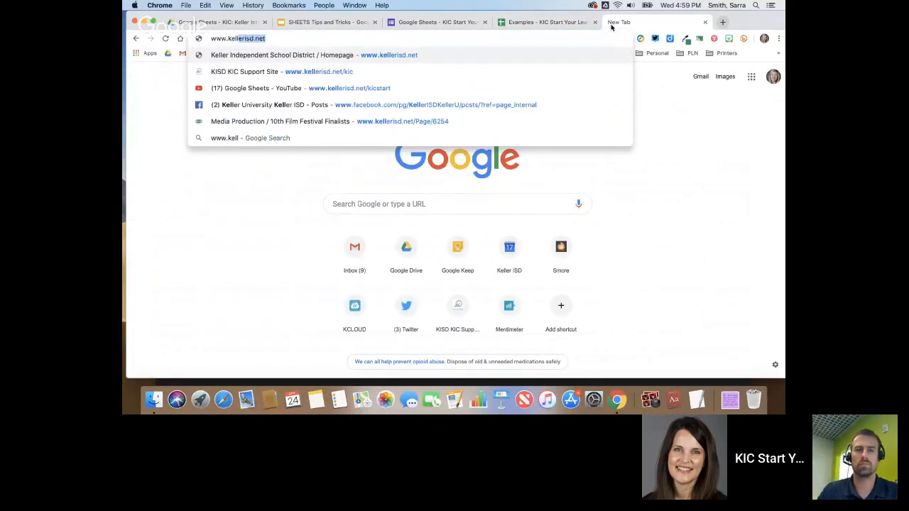
key("Down")
key("Return")
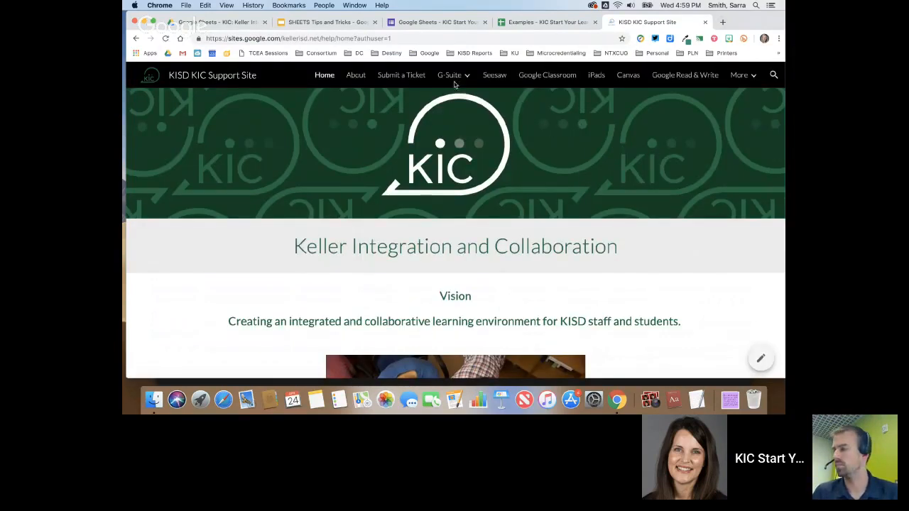
- Go to the support site's Sheets page from the G-Suite > Google Drive menu
mouse_move(449, 78)
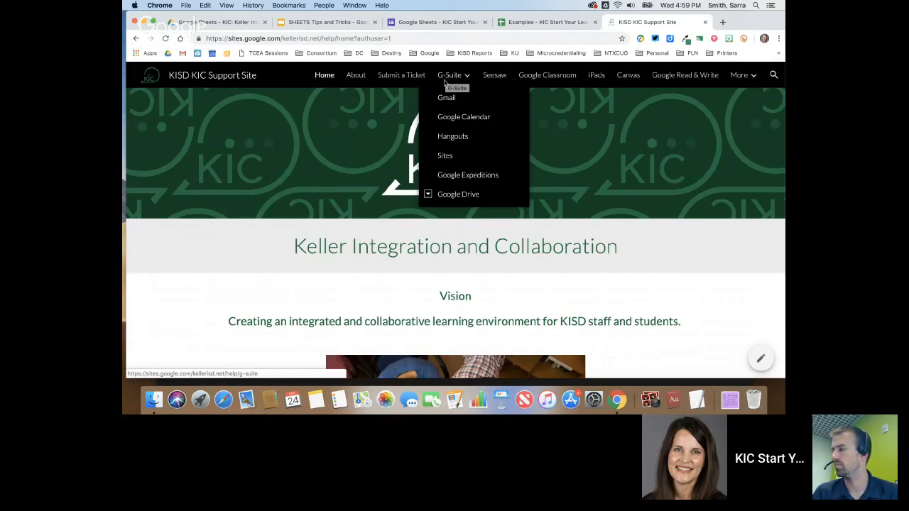
left_click(428, 194)
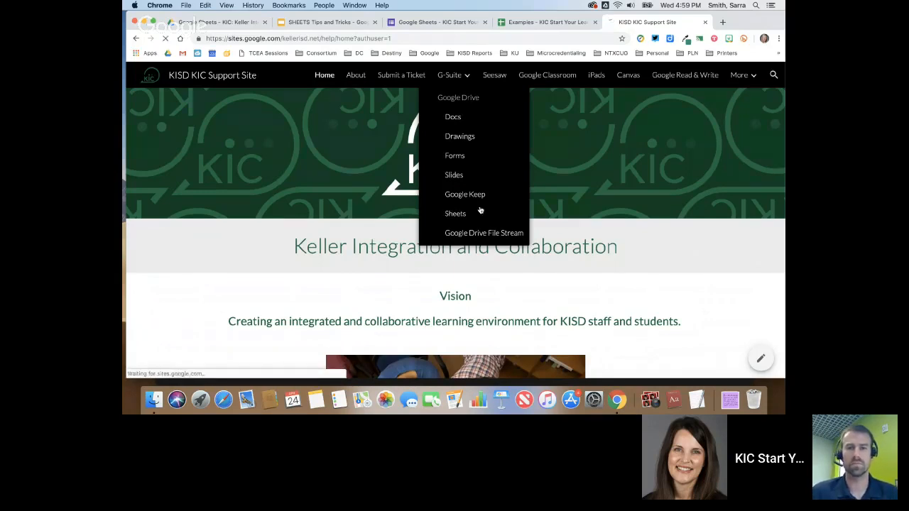
left_click(457, 214)
scroll(655, 180, "down", 1)
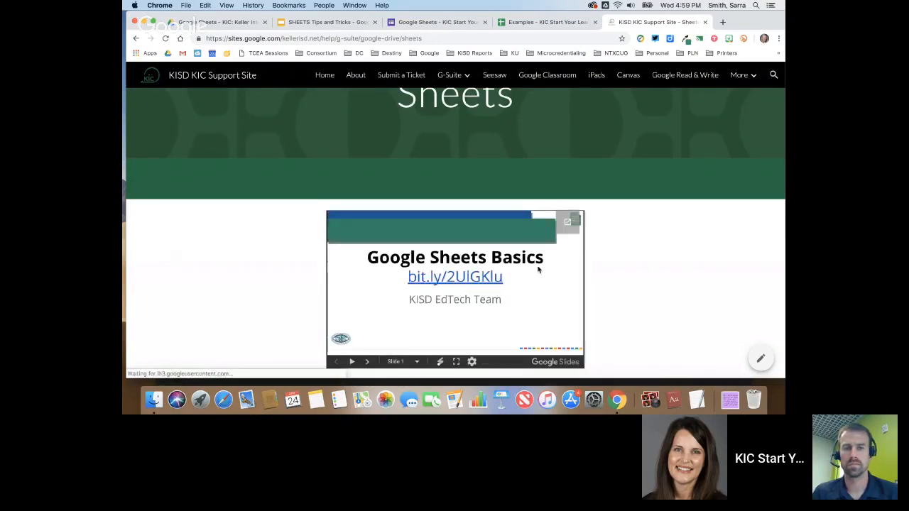
- Advance the embedded slide deck two slides to the 'Creating a New SHEETS File' slide
left_click(368, 362)
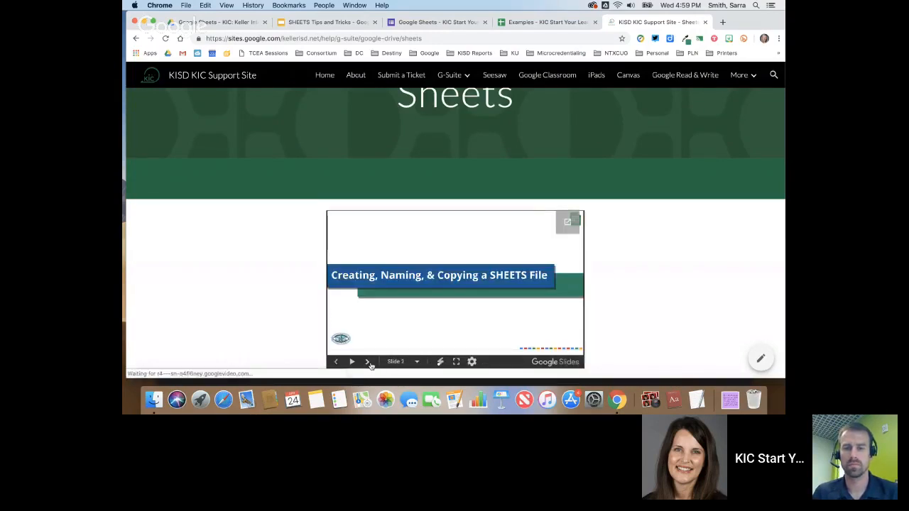
left_click(367, 362)
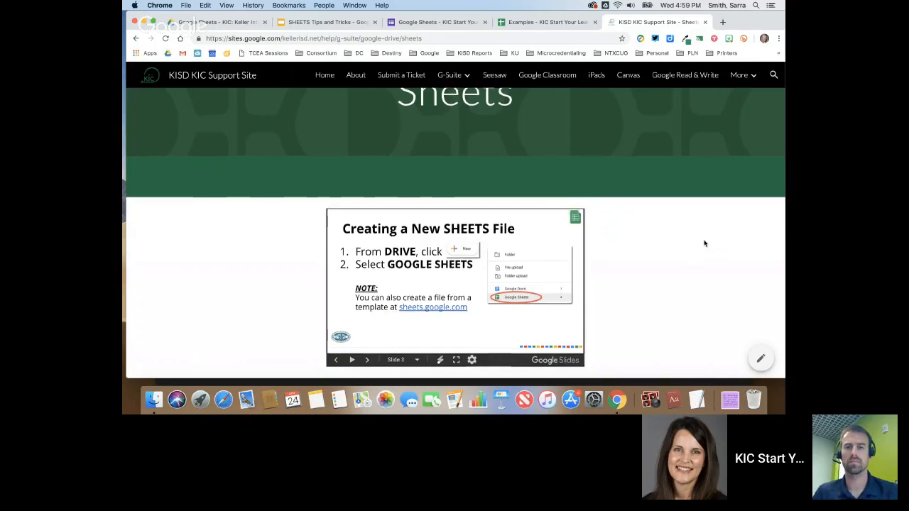
scroll(704, 244, "down", 5)
scroll(416, 207, "down", 1)
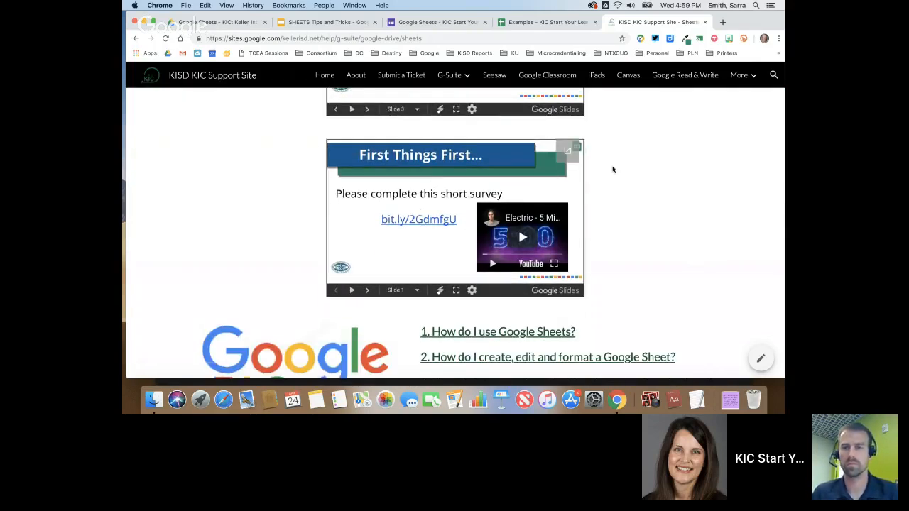
scroll(611, 171, "up", 3)
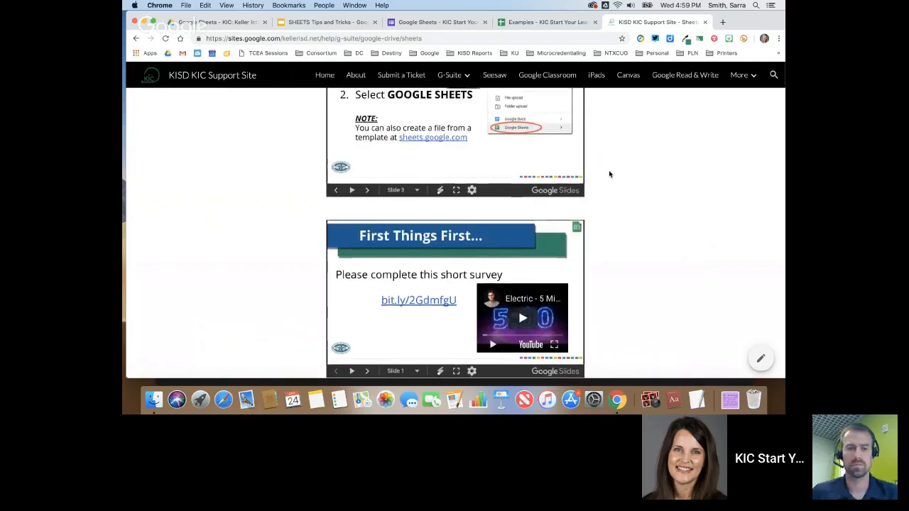